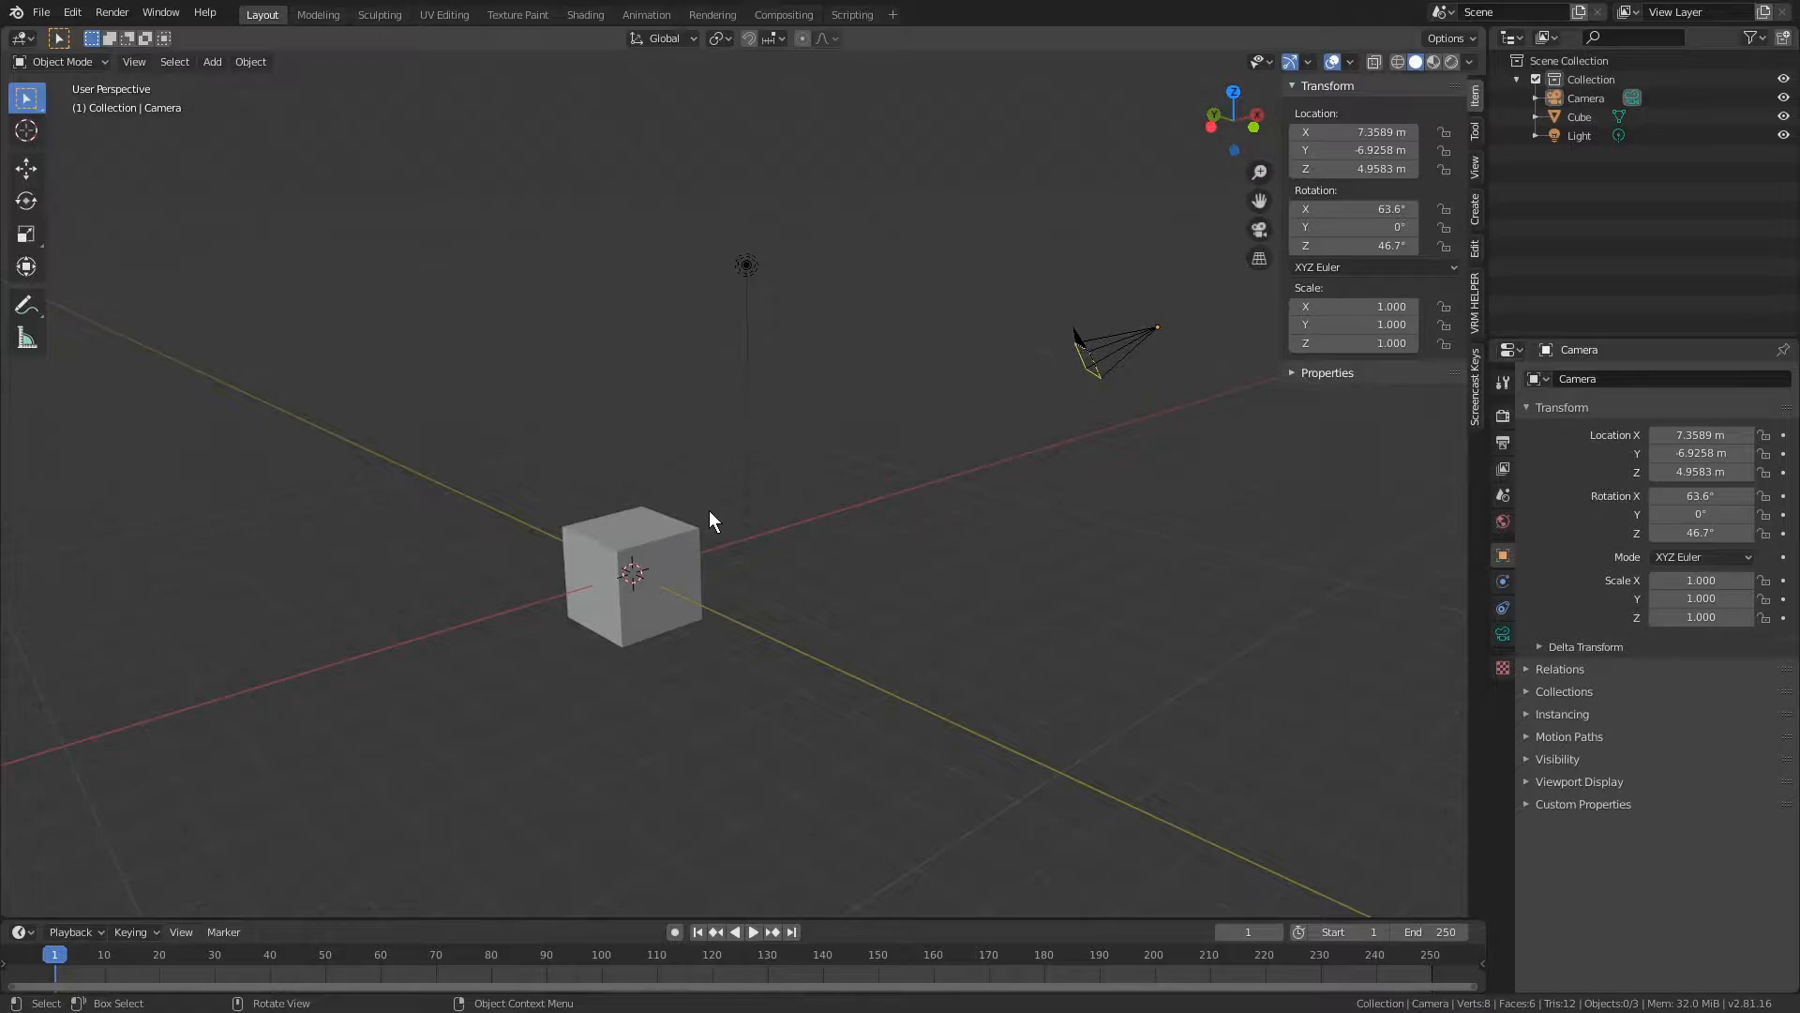
- Delete the default cube from the scene, keeping the camera and the light
left_click(753, 266)
left_click(1100, 345)
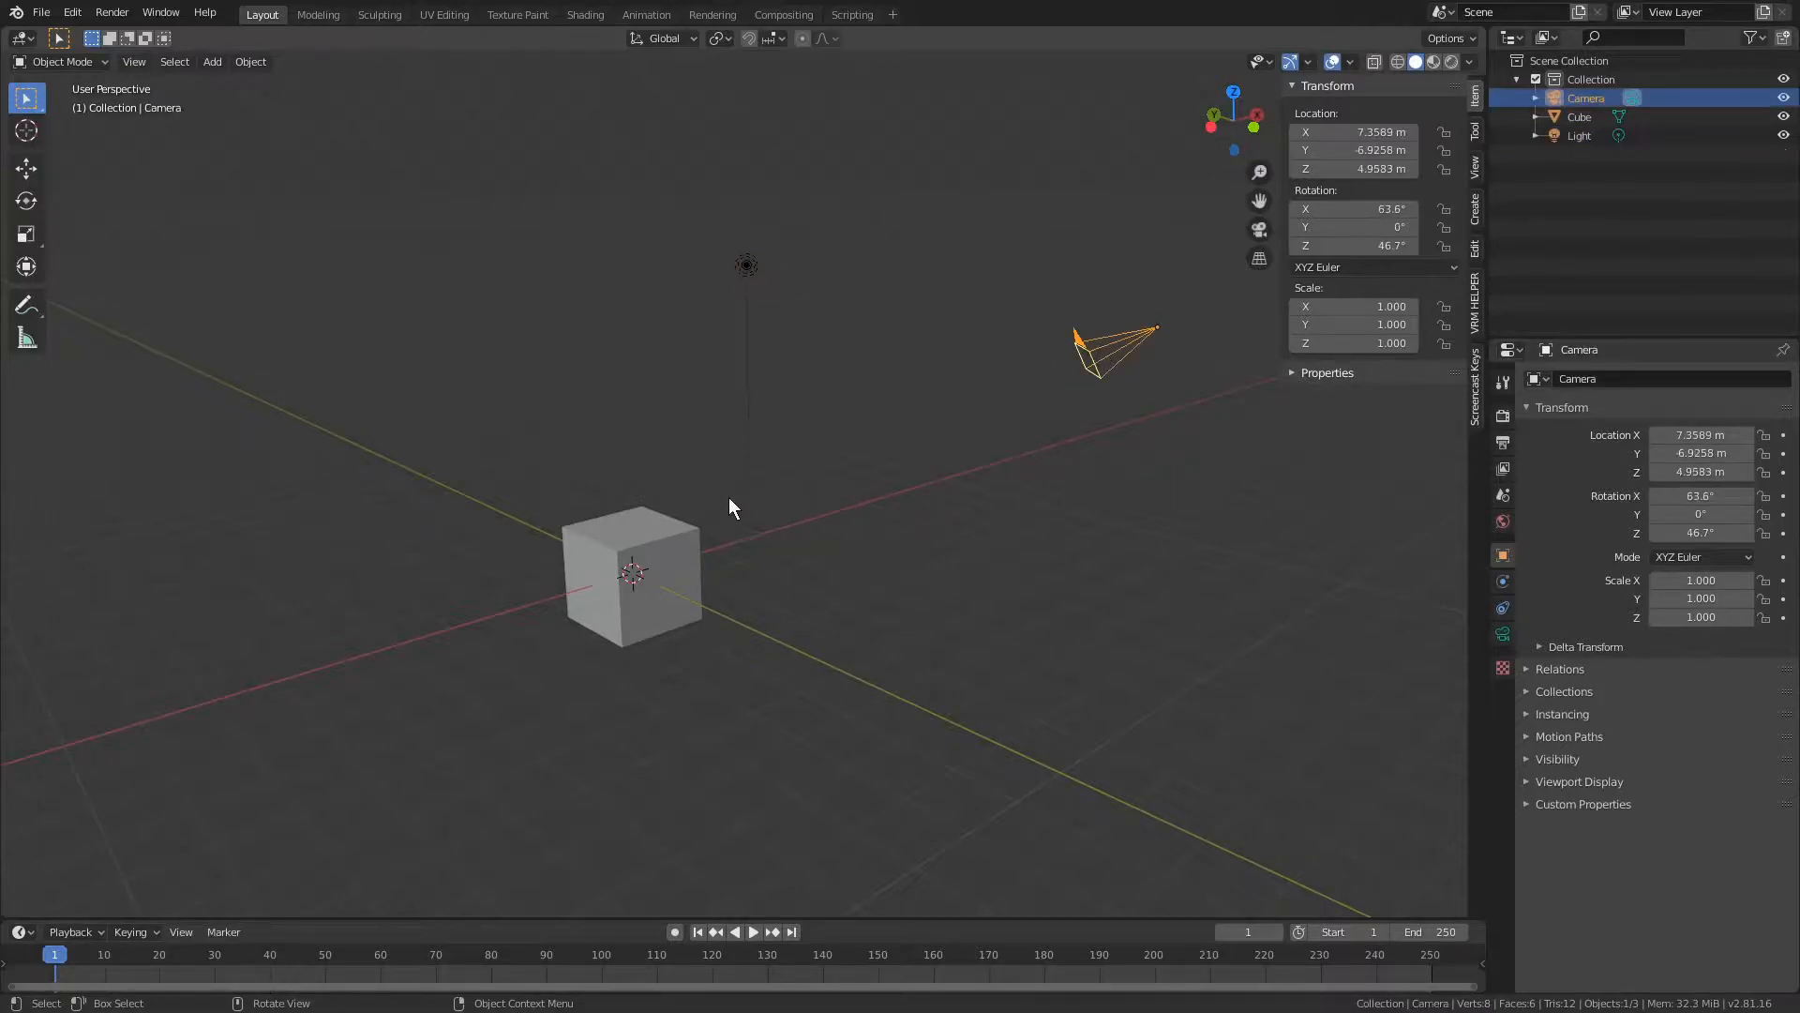
left_click(682, 535)
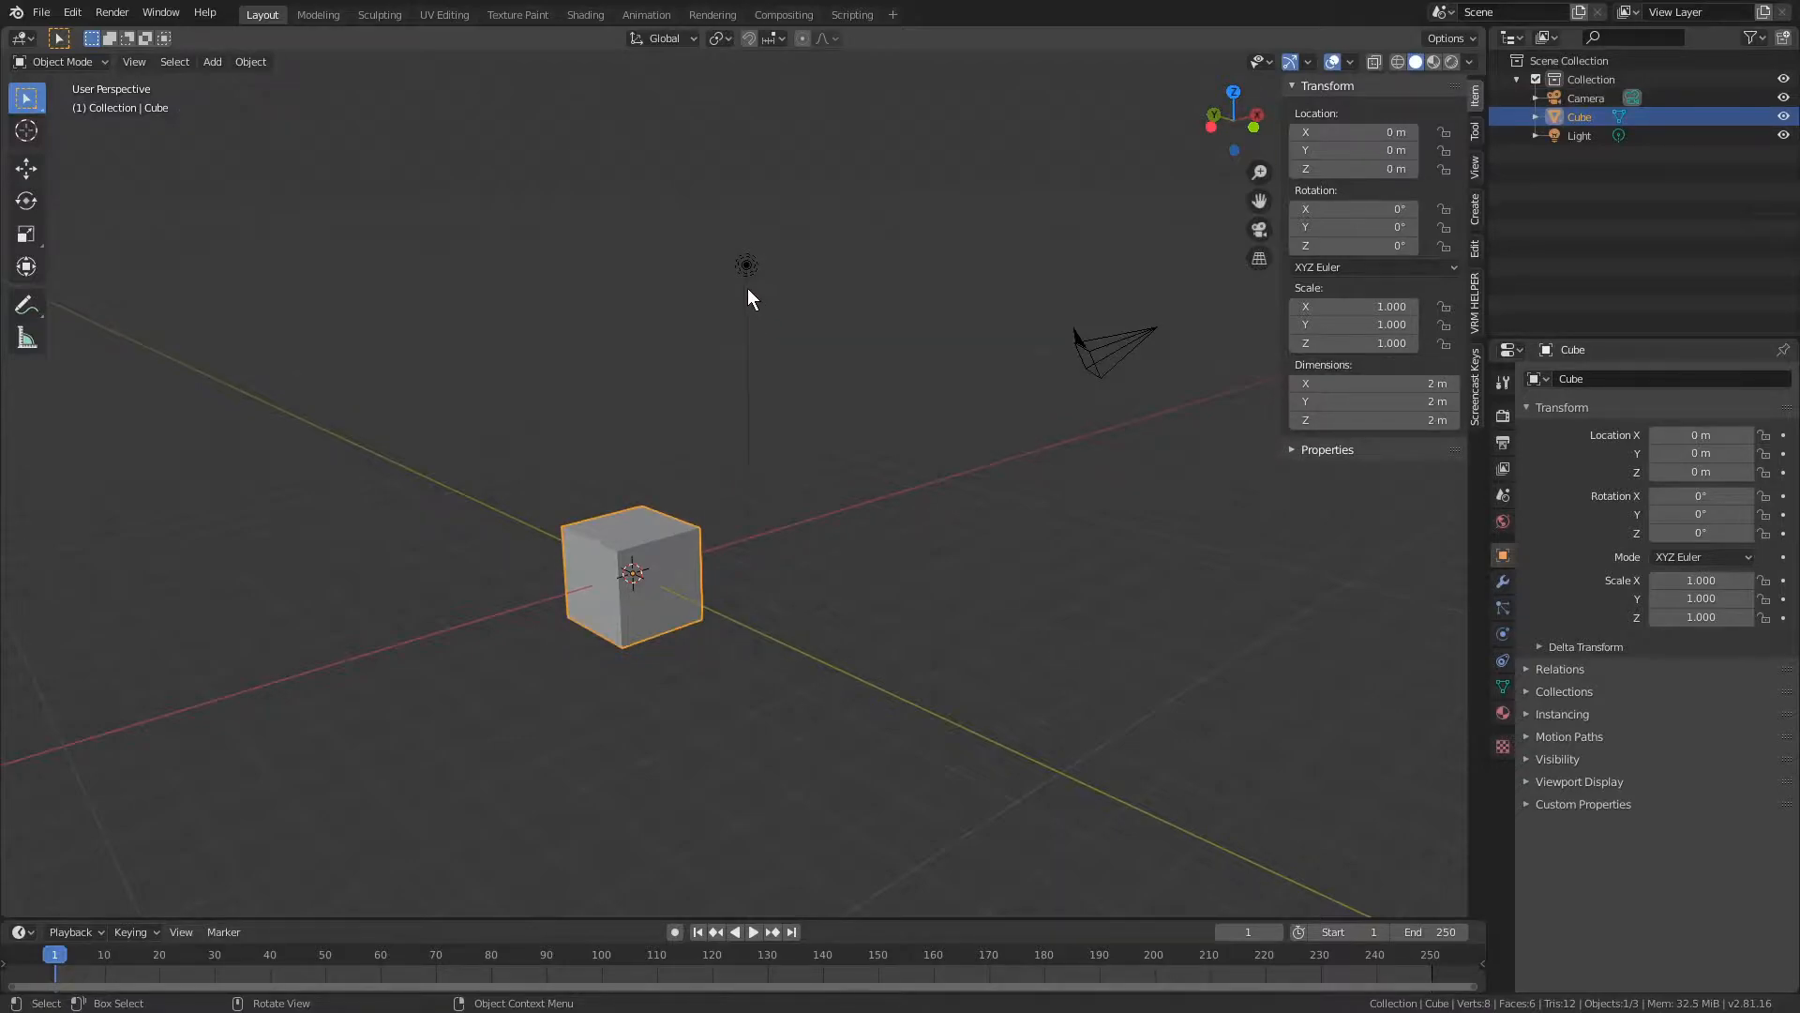
left_click(747, 286)
left_click(1106, 361)
left_click(680, 558)
key("x")
left_click(683, 437)
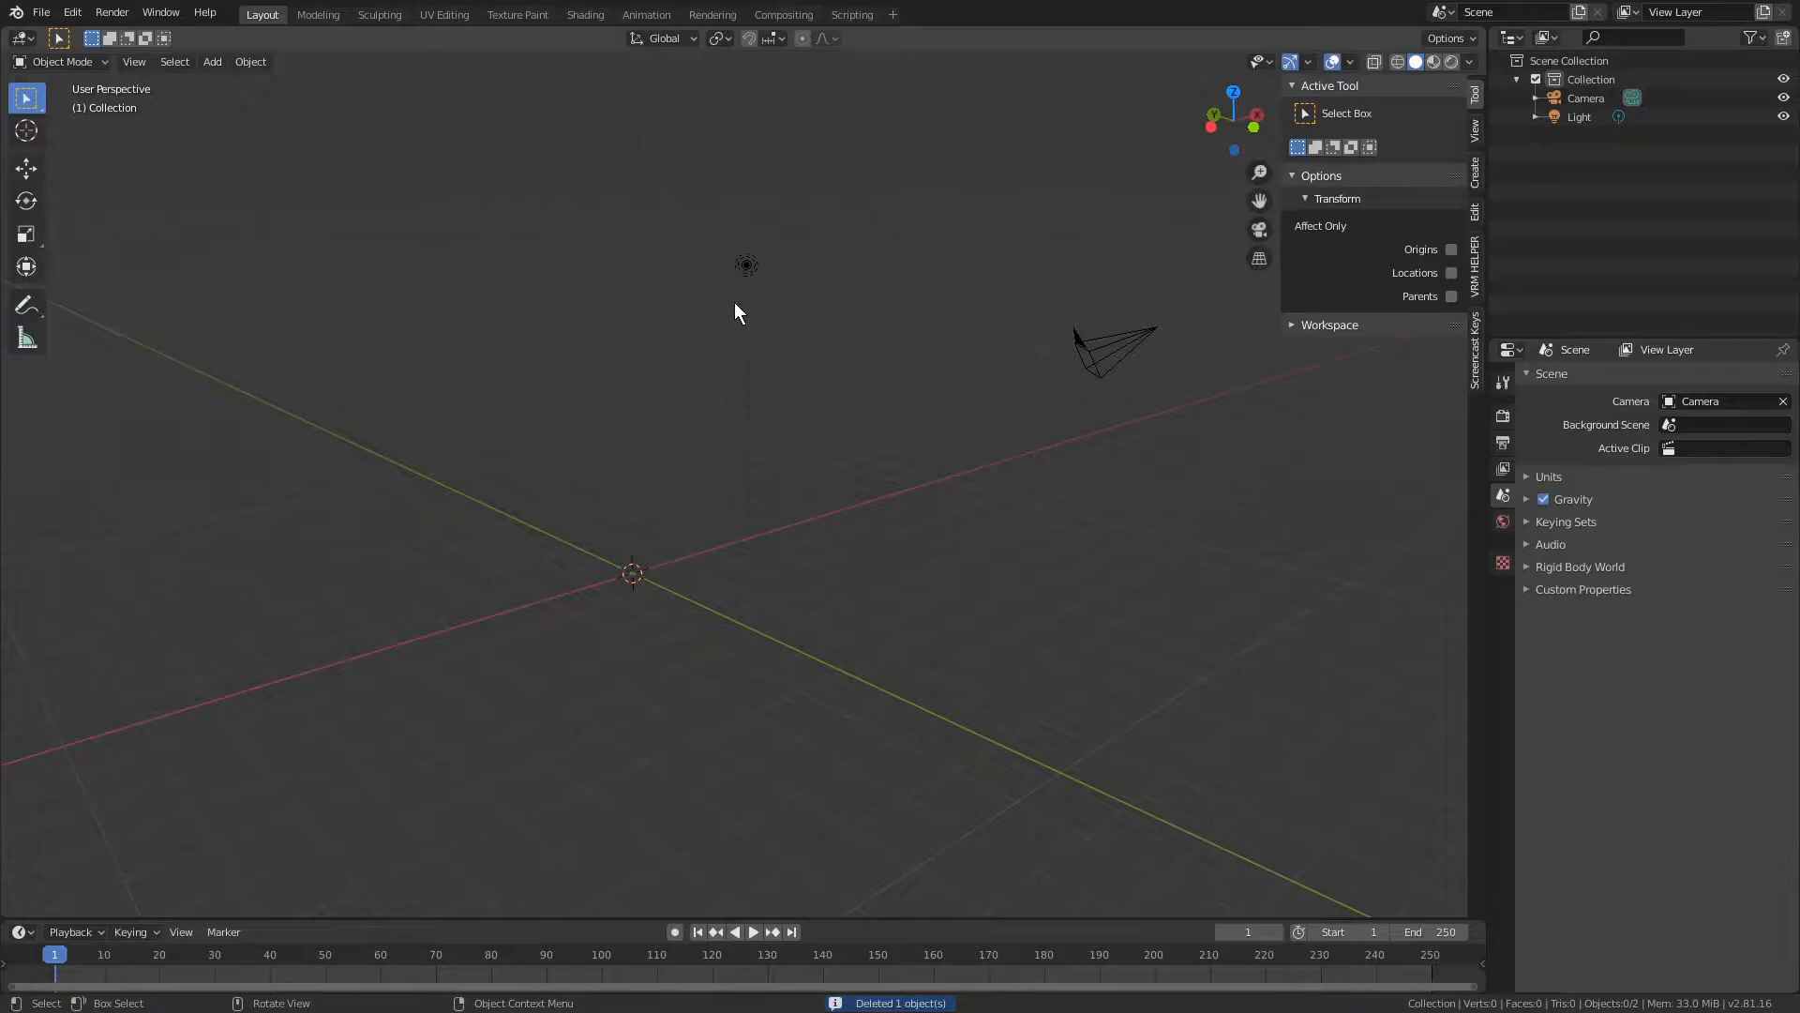
left_click(204, 63)
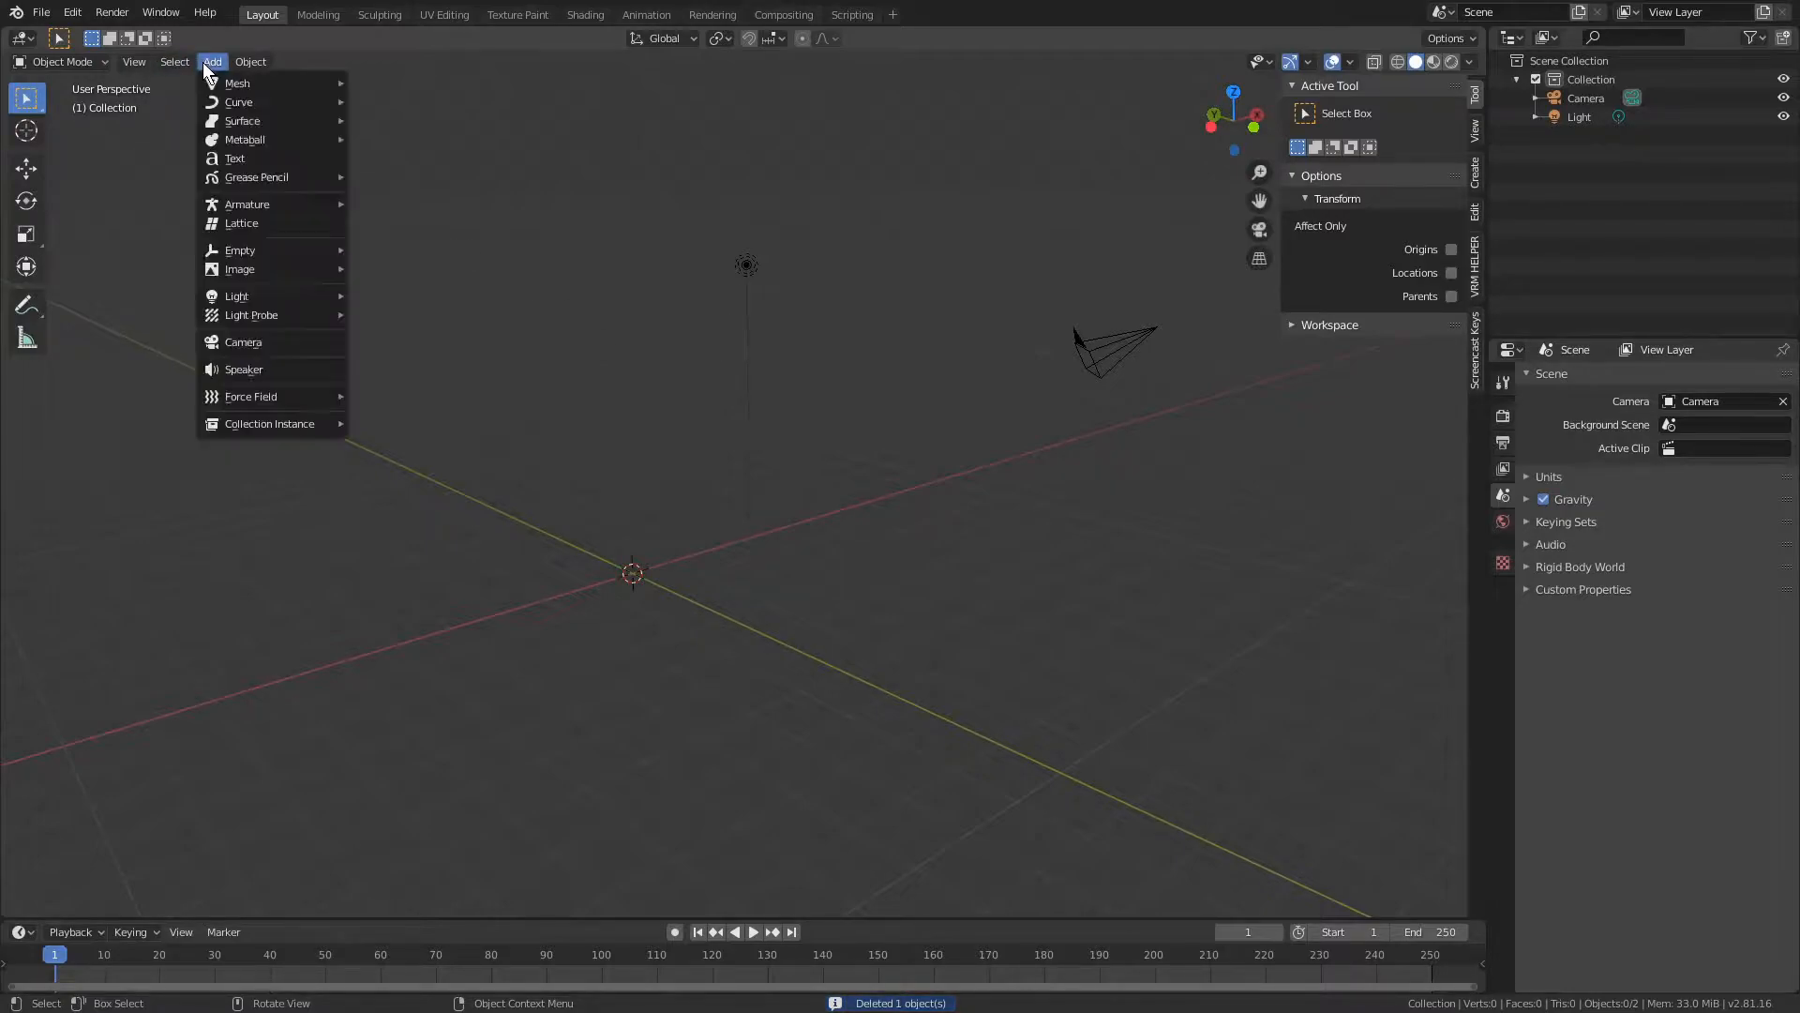
key("shift+a")
mouse_move(666, 413)
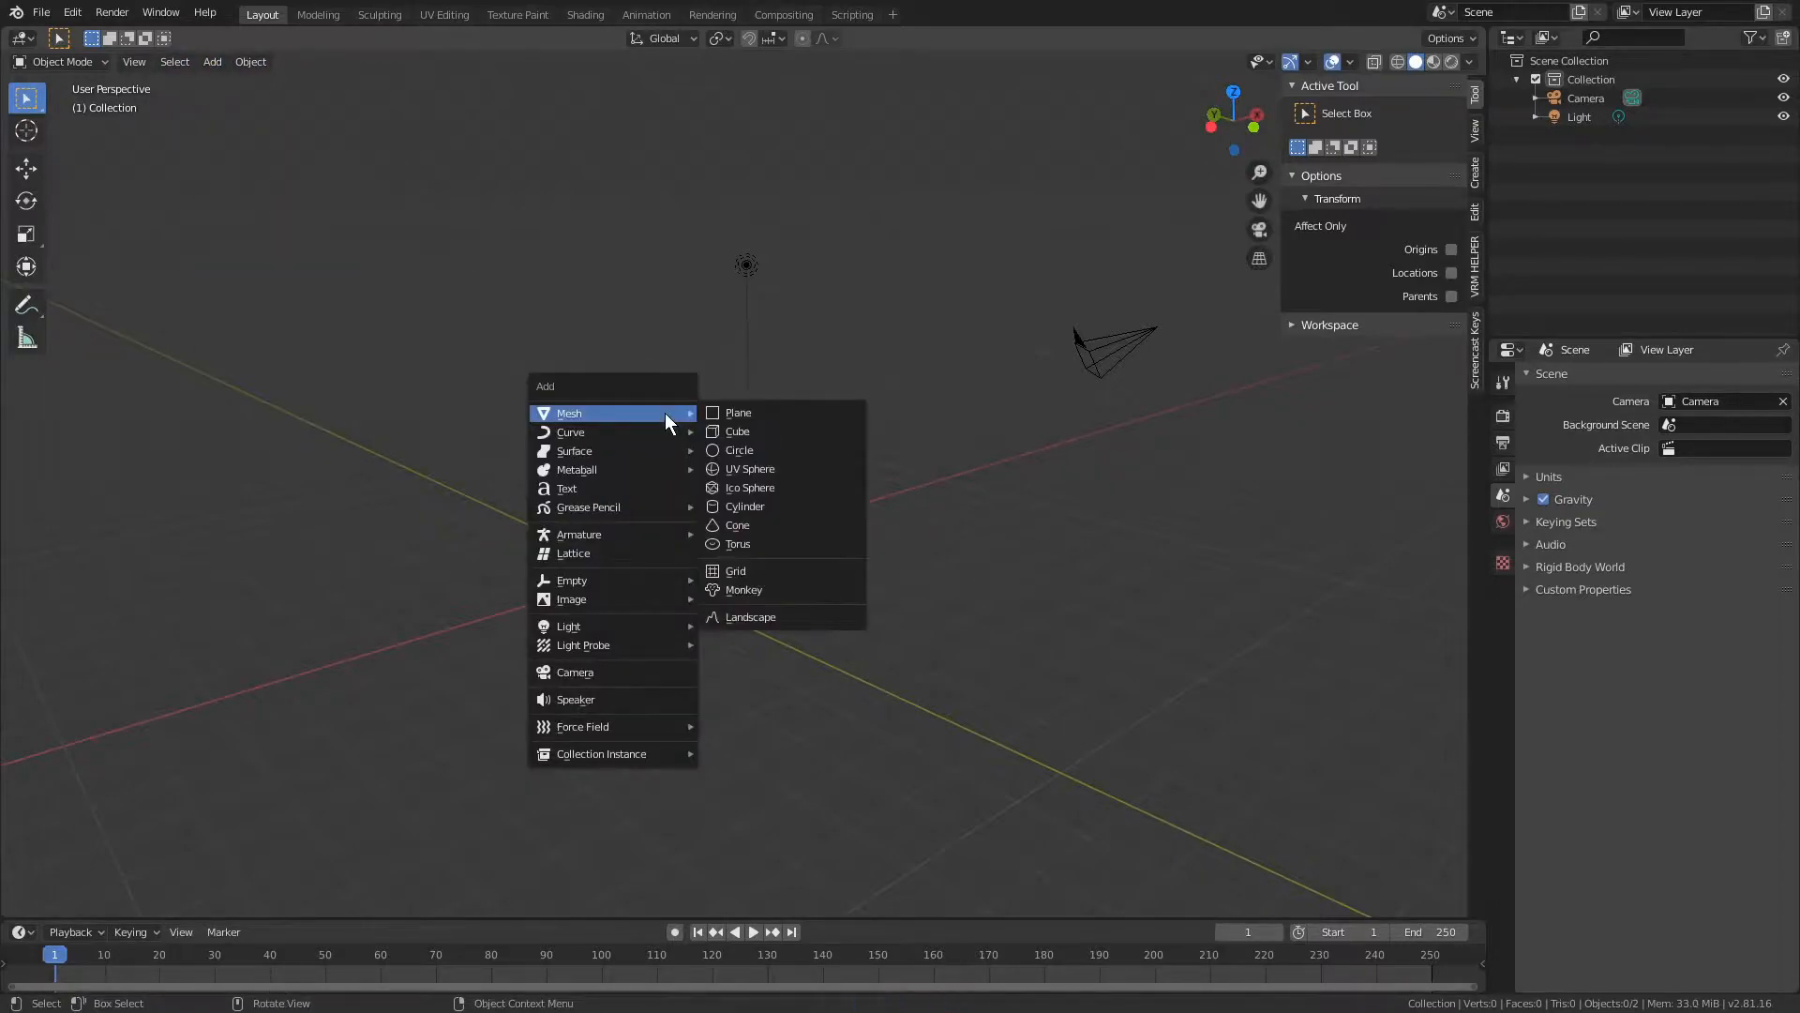
left_click(799, 544)
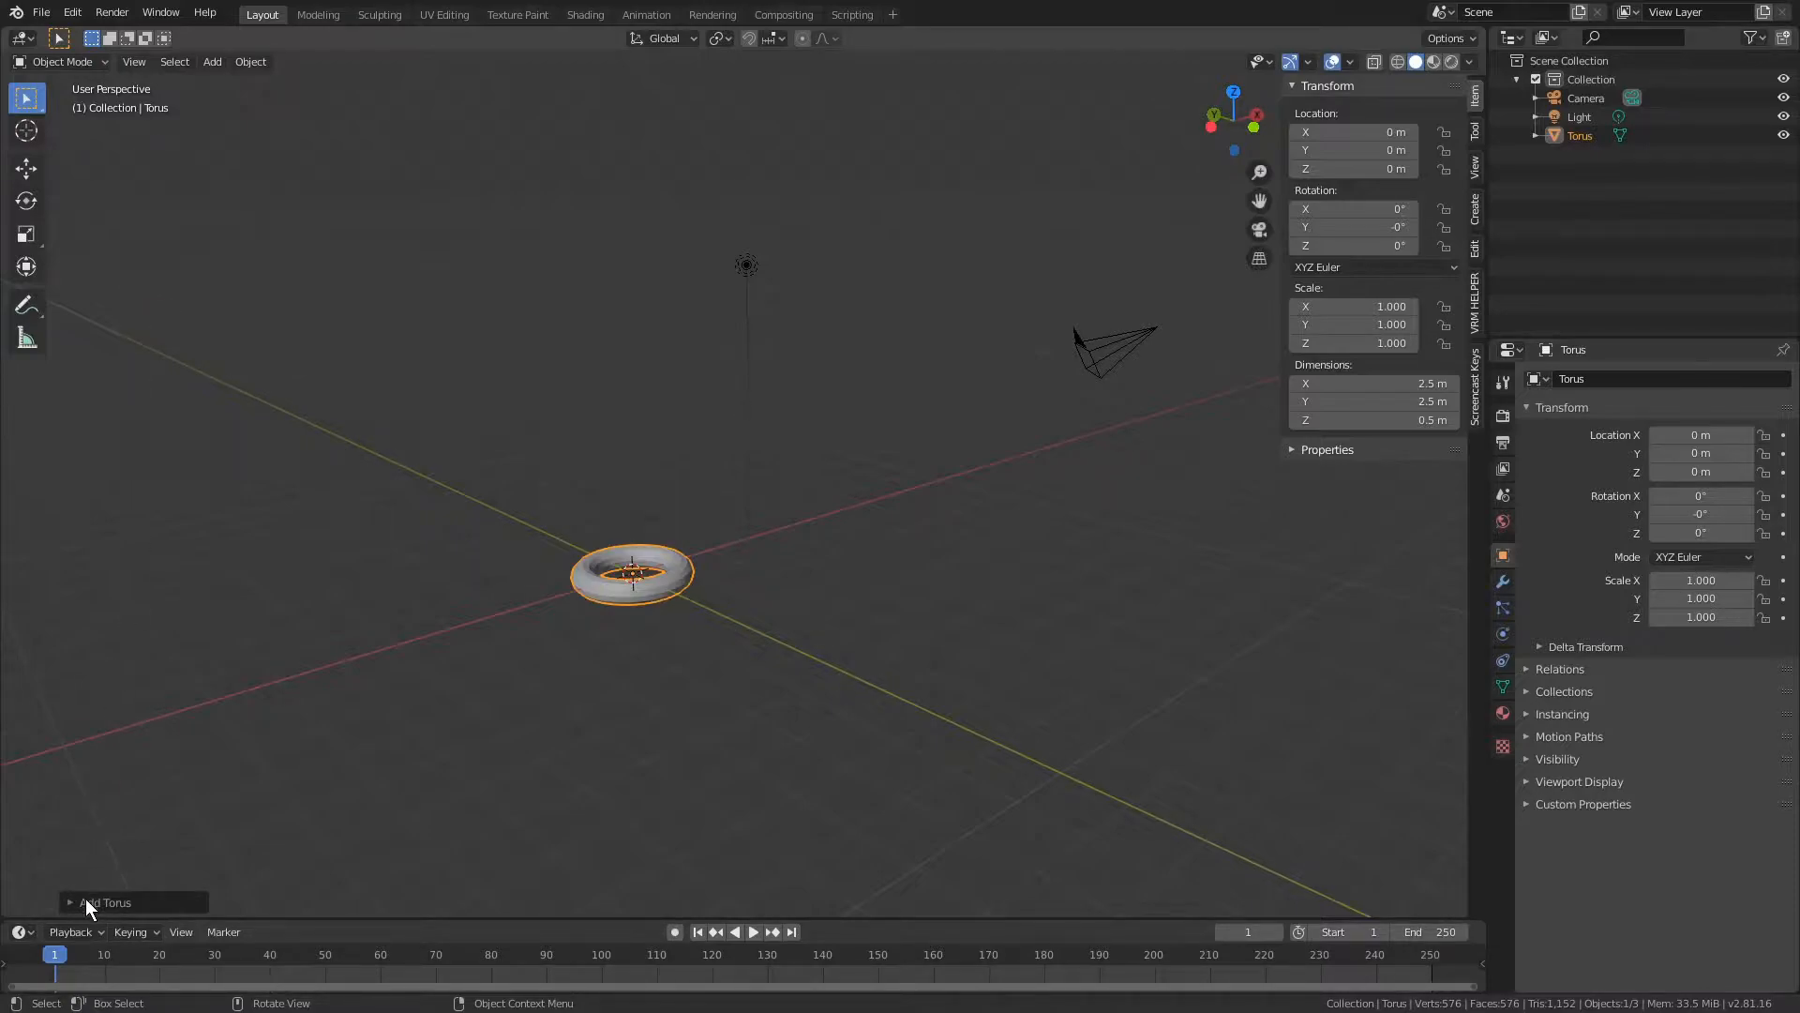
middle_click_drag(469, 692, 680, 563, "shift")
scroll(553, 597, "up", 4)
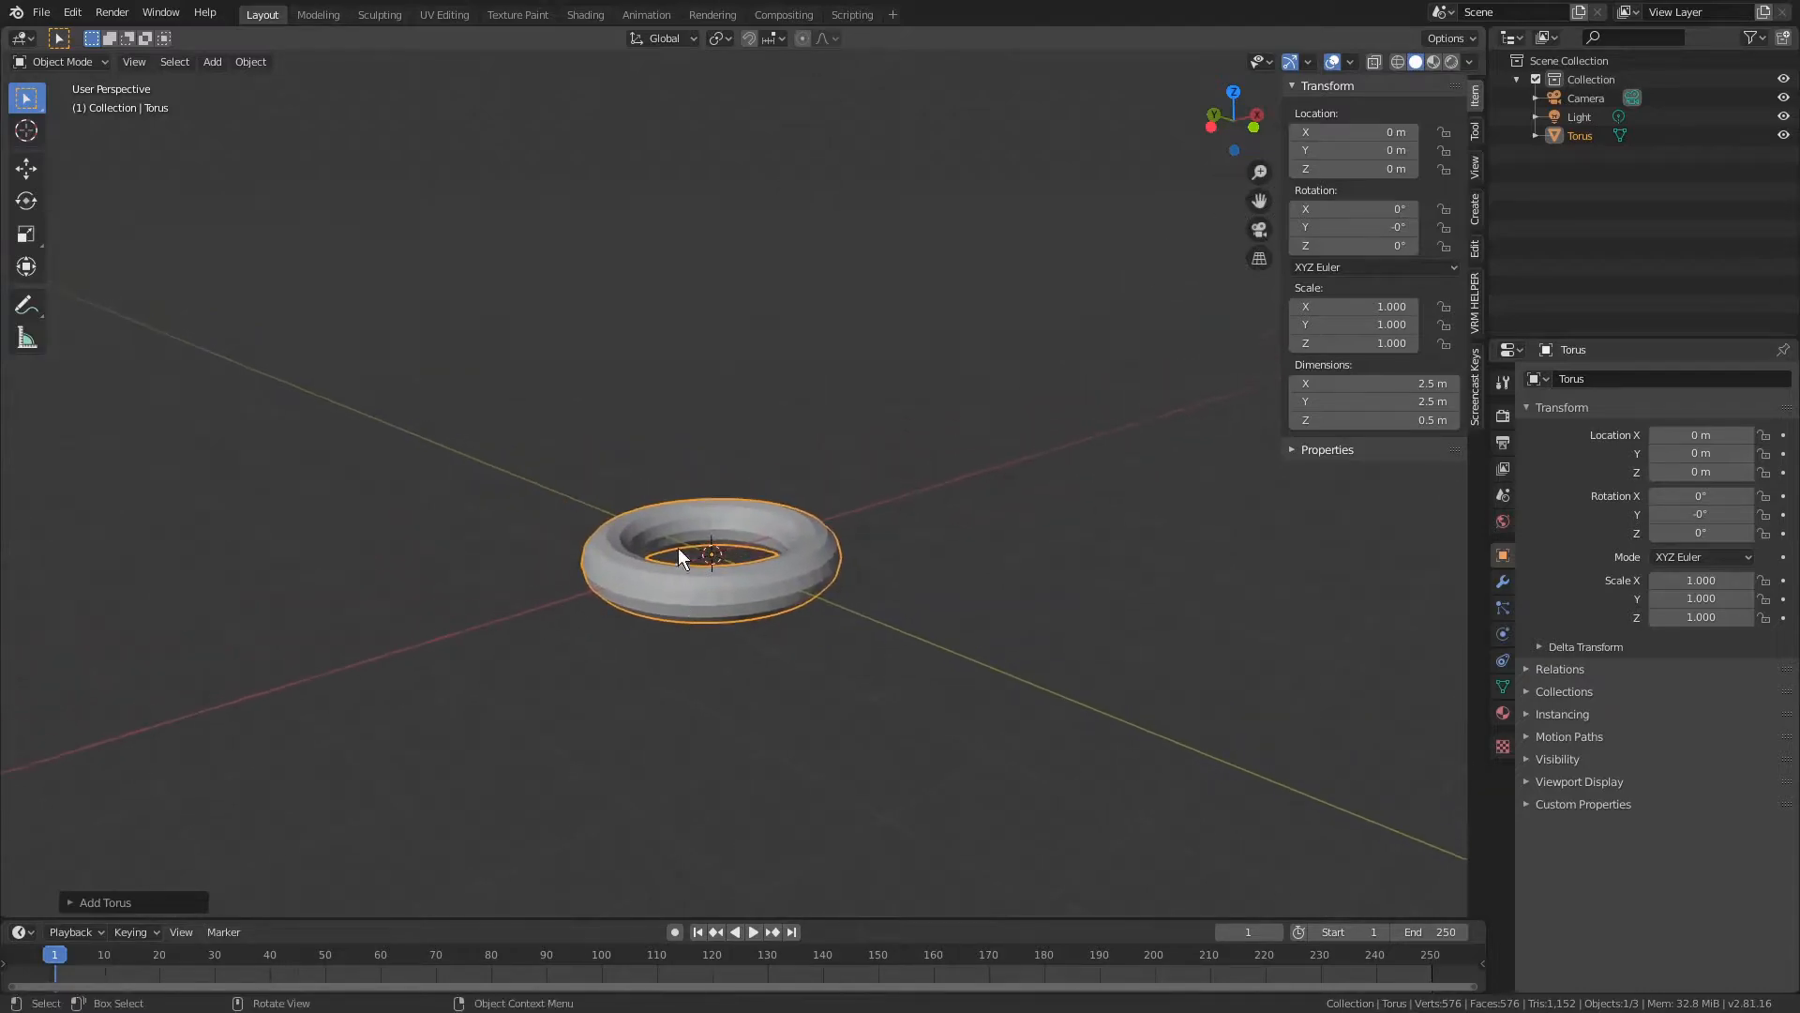
left_click(966, 555)
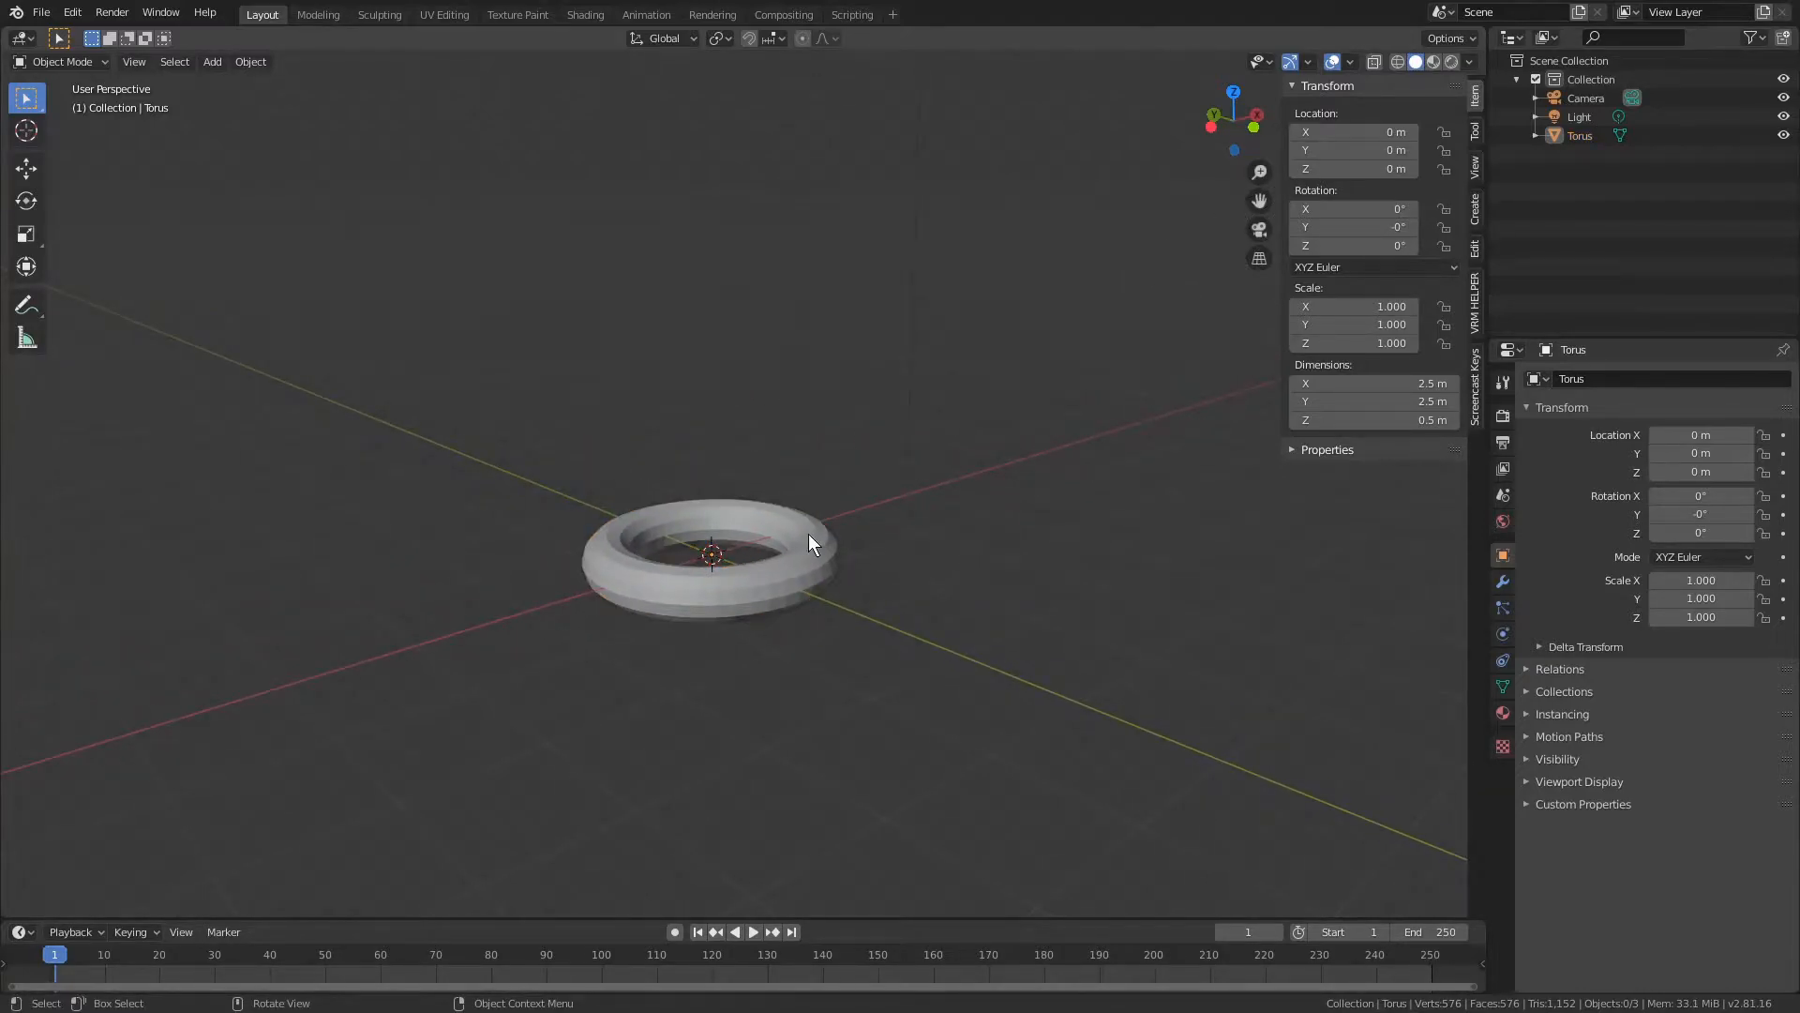
left_click(756, 526)
key("x")
left_click(756, 526)
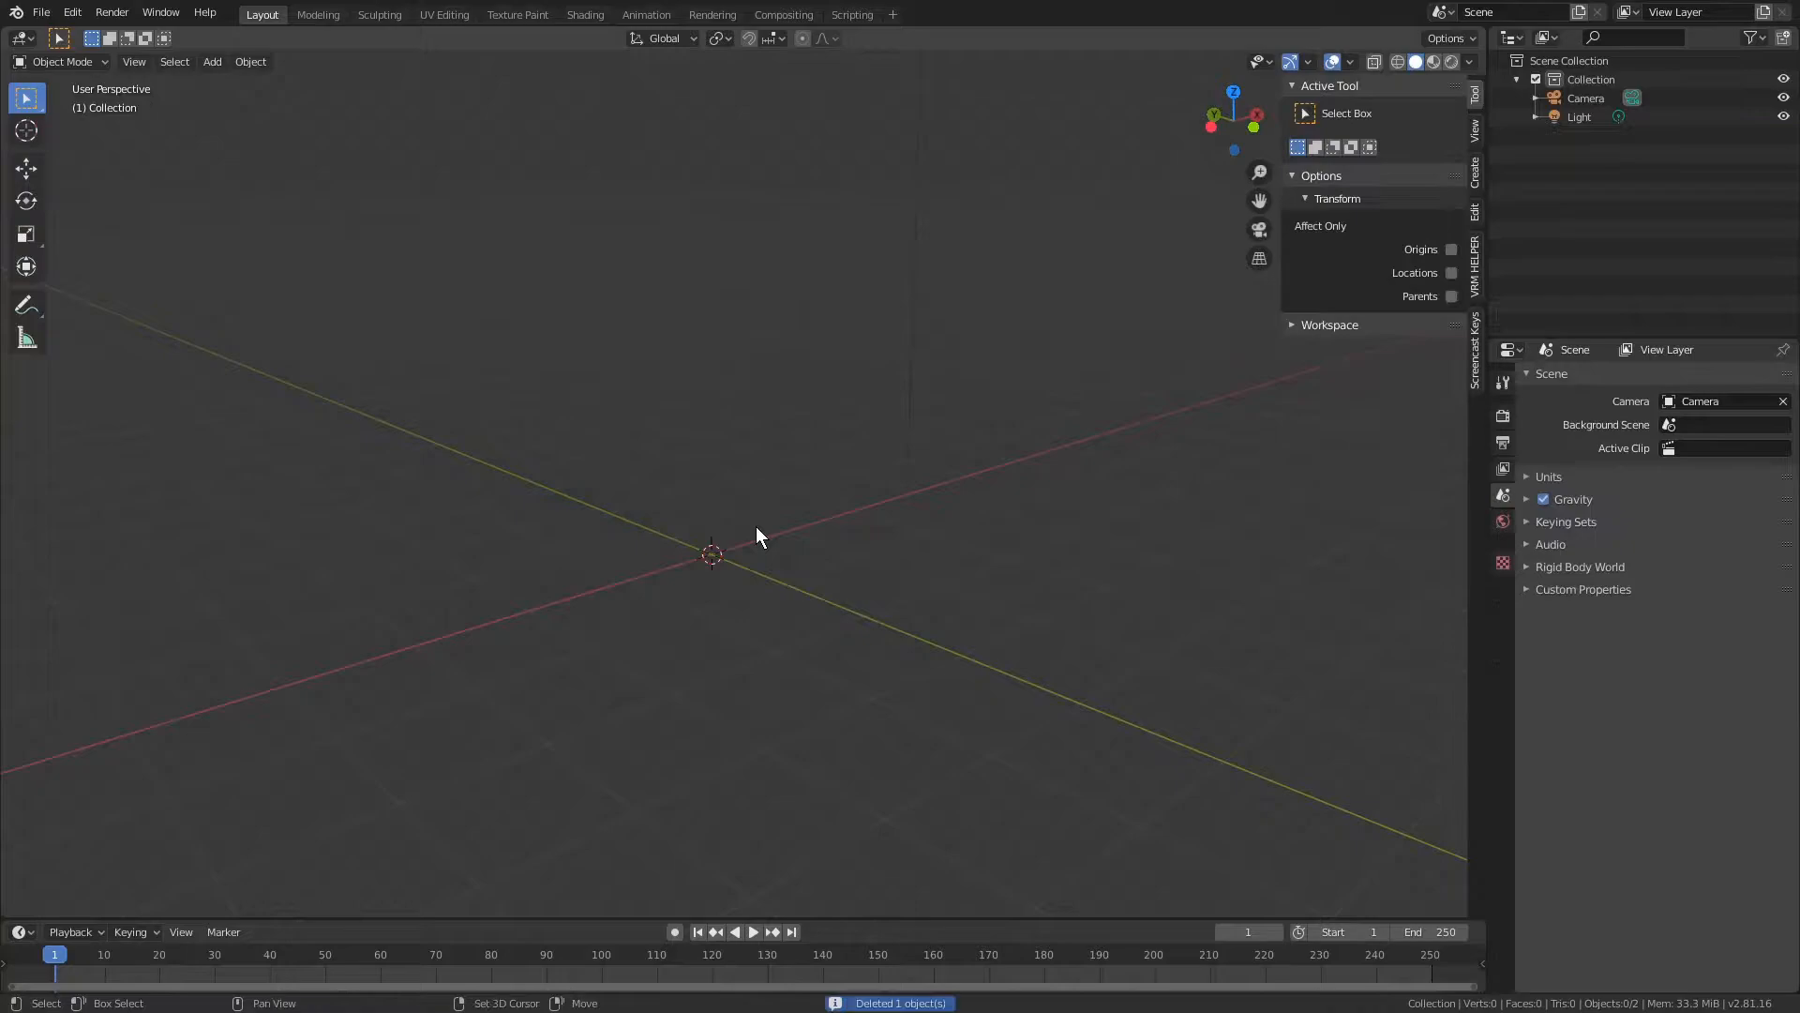
- Add a torus mesh at the world origin
key("shift+a")
mouse_move(755, 526)
left_click(870, 657)
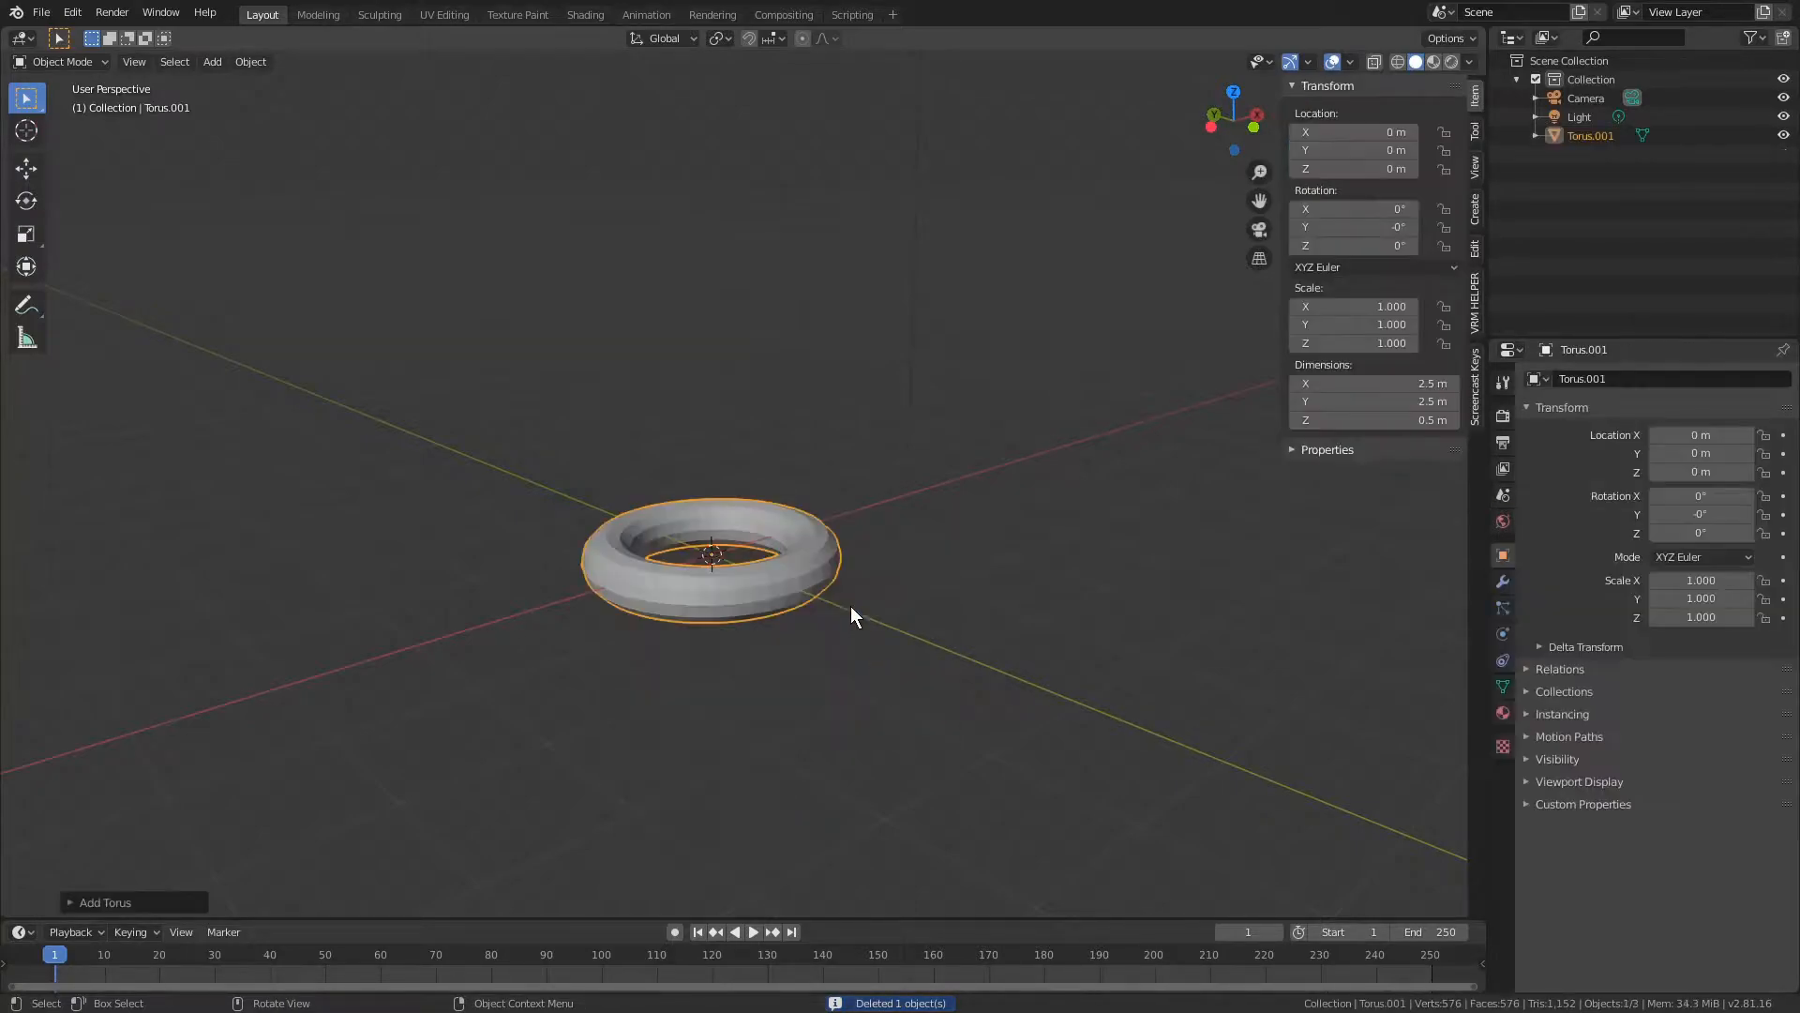
- Set the new torus's minor radius to 0.39 m and deselect the torus
left_click(99, 903)
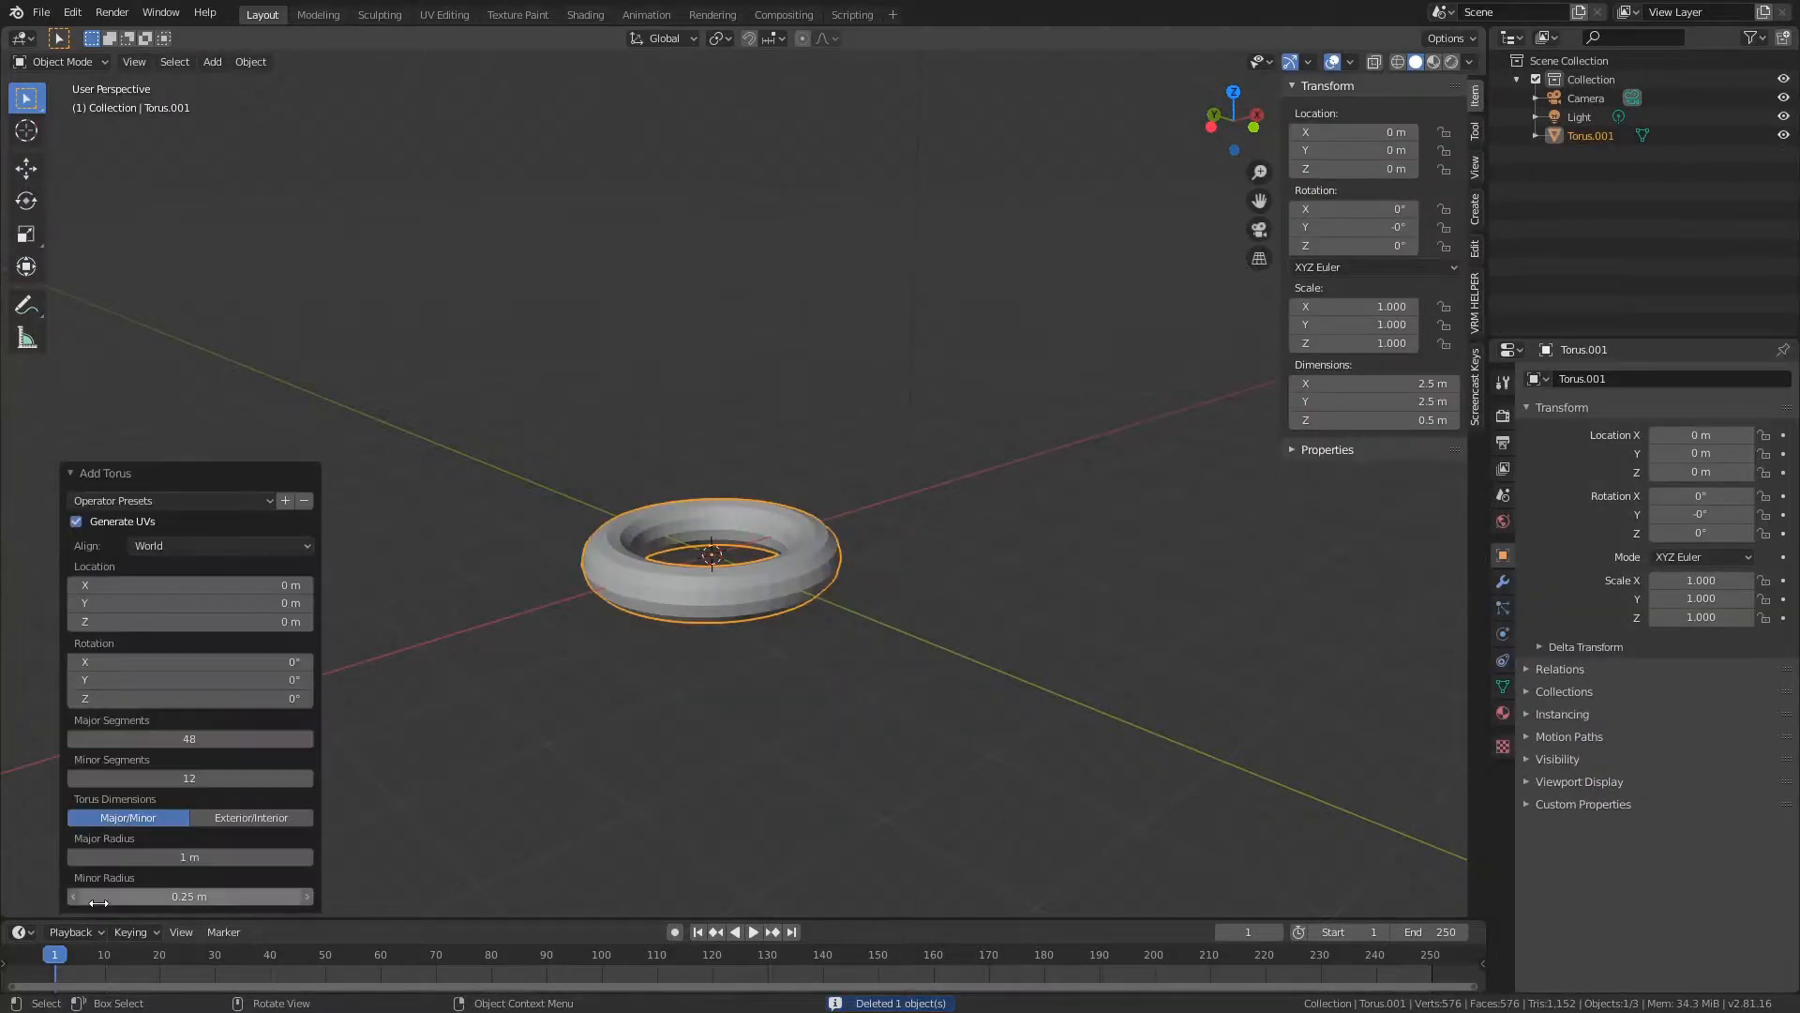
scroll(690, 639, "up", 2)
middle_click_drag(675, 666, 660, 701)
left_click_drag(195, 898, 255, 897)
middle_click_drag(806, 647, 750, 613)
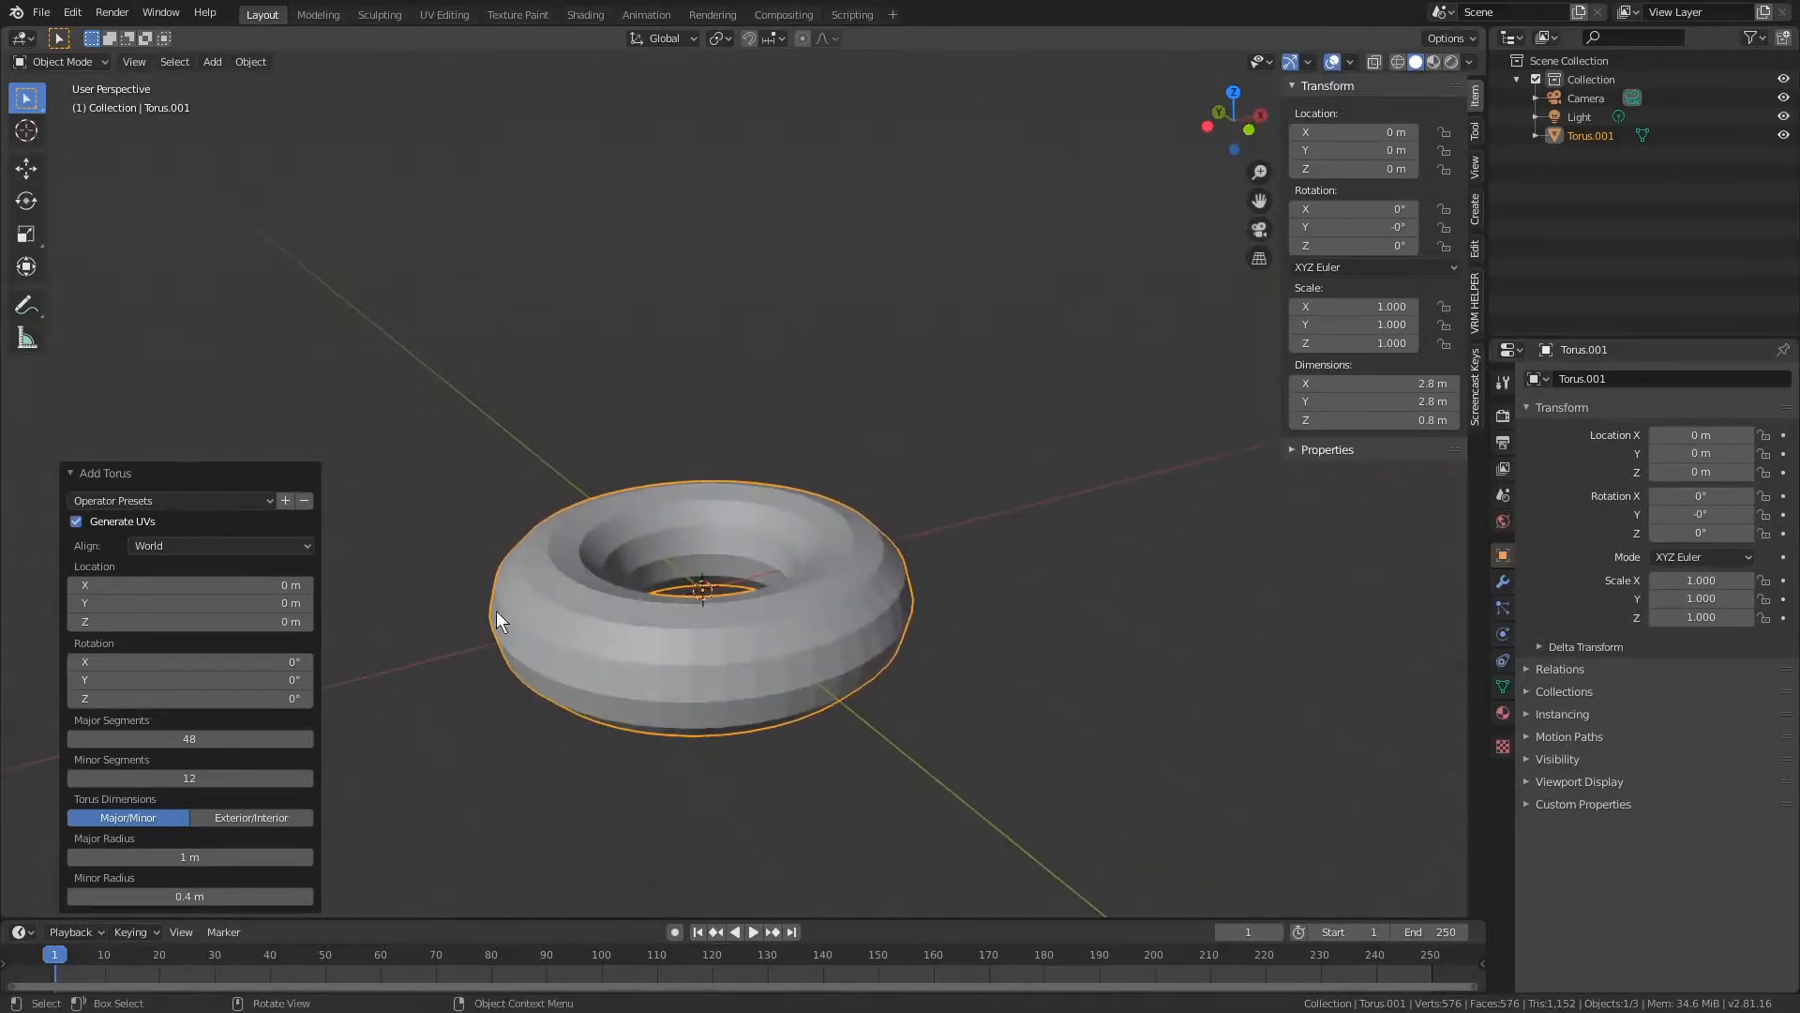
left_click_drag(188, 896, 180, 897)
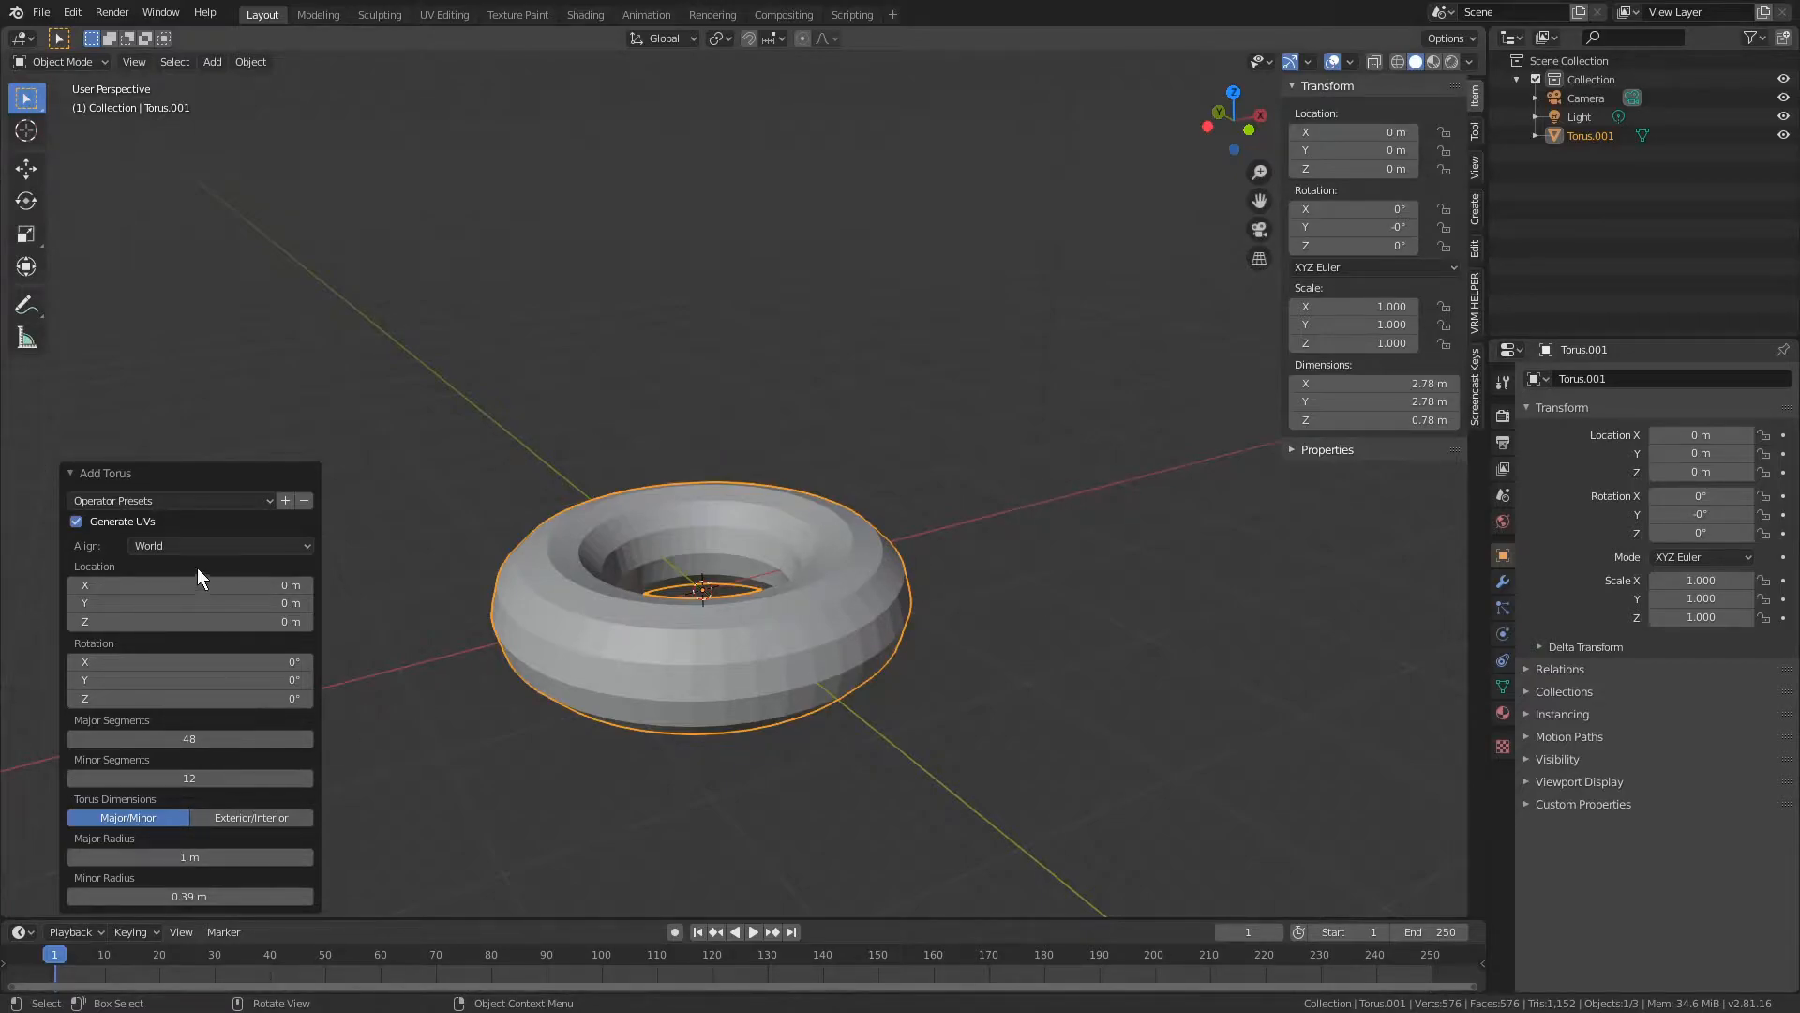
left_click(919, 416)
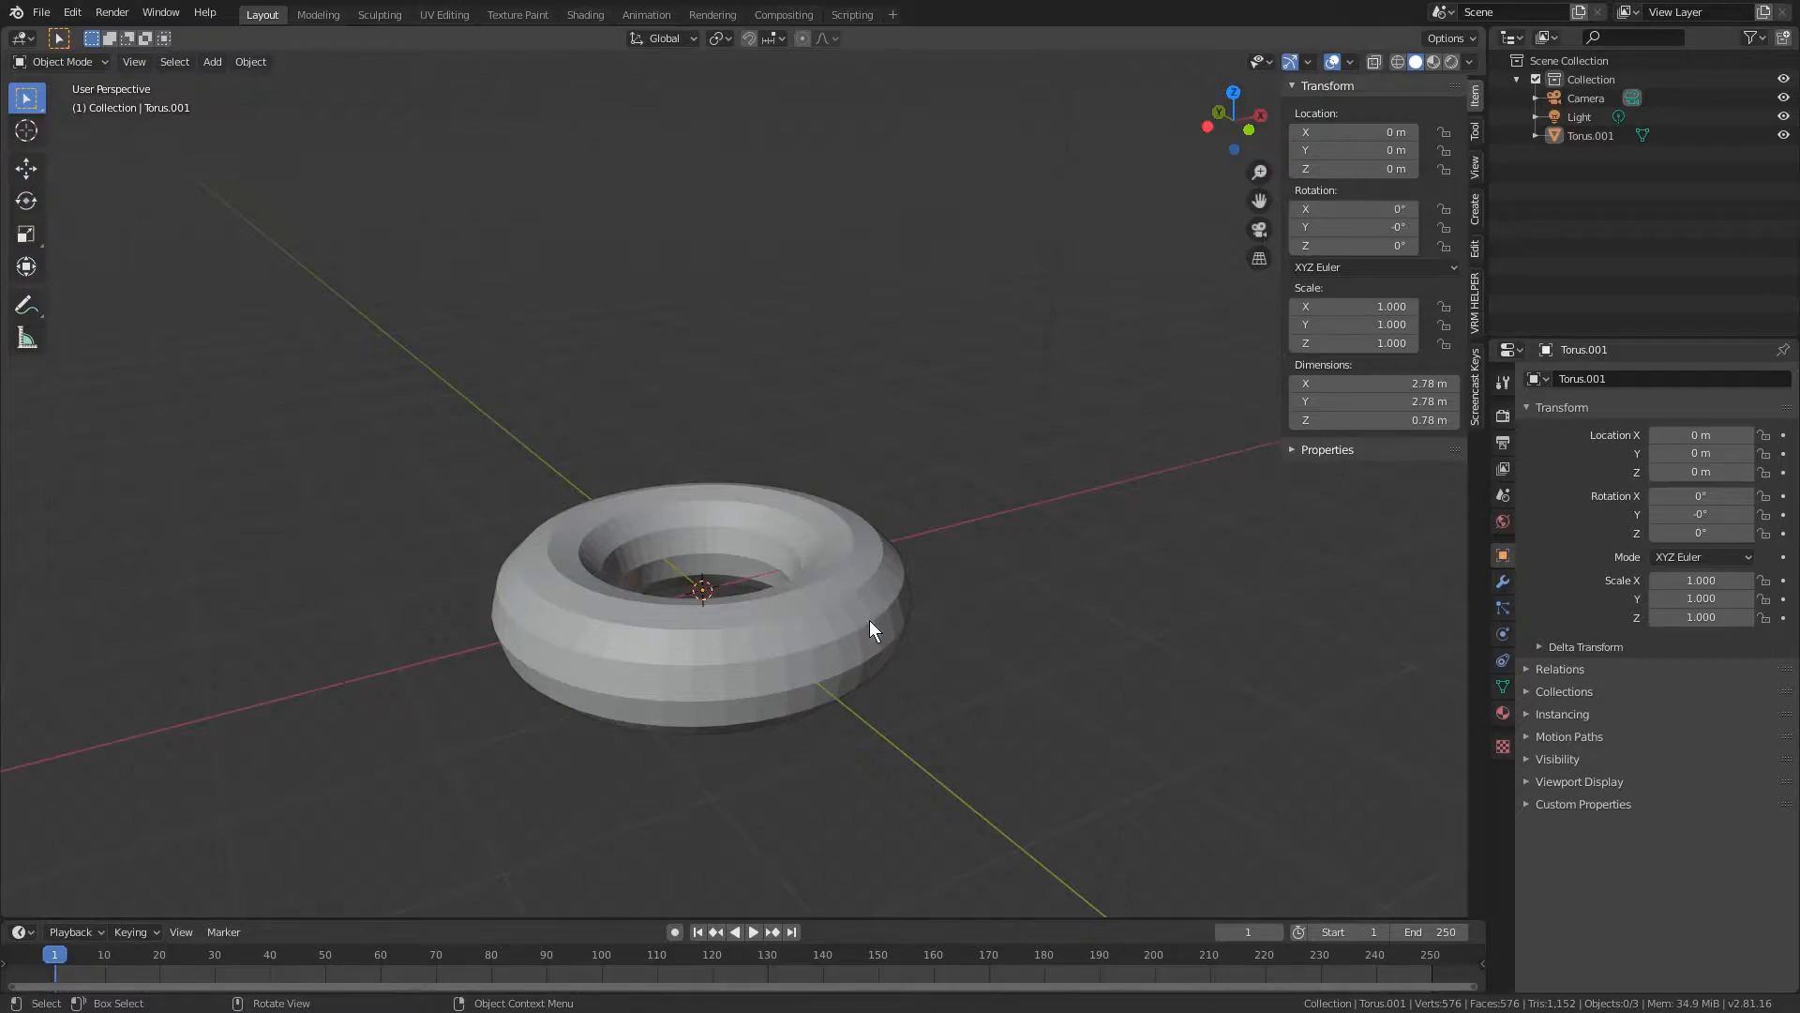
- Add a Decimate modifier to the torus, keeping its ratio at 1.0
middle_click_drag(872, 630, 904, 581, "shift")
scroll(942, 542, "up", 3)
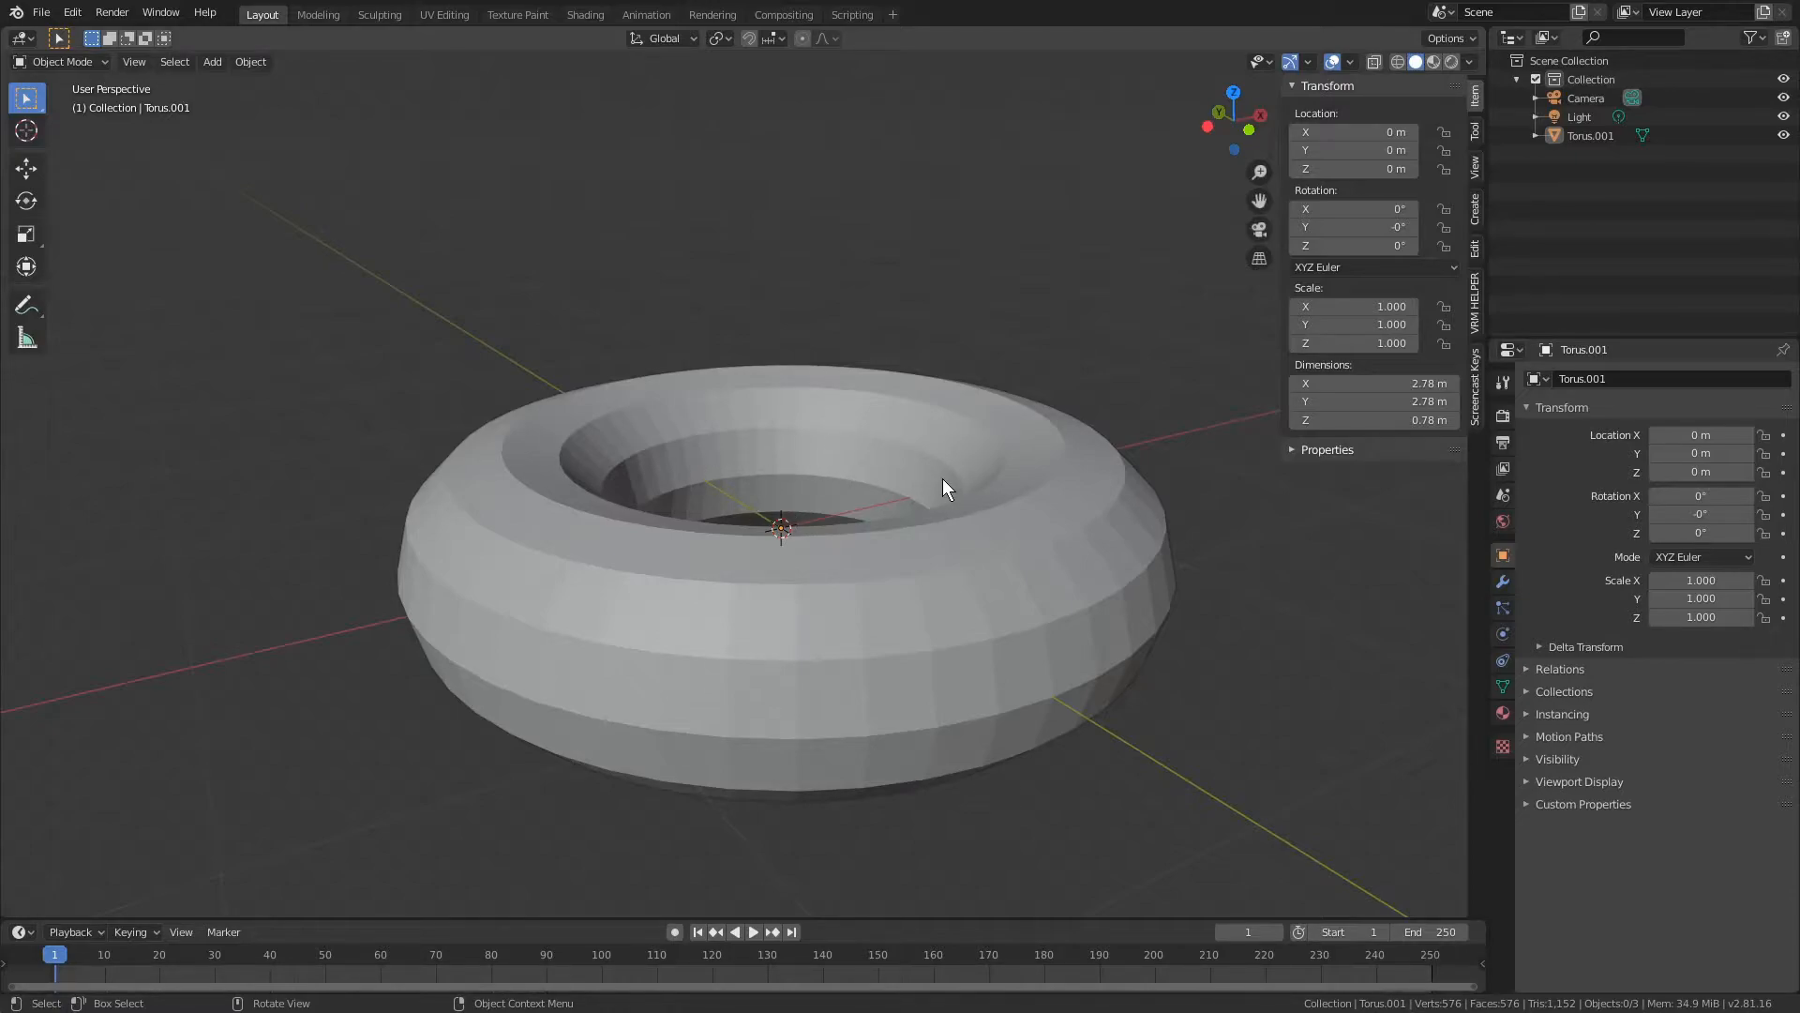
left_click(1142, 587)
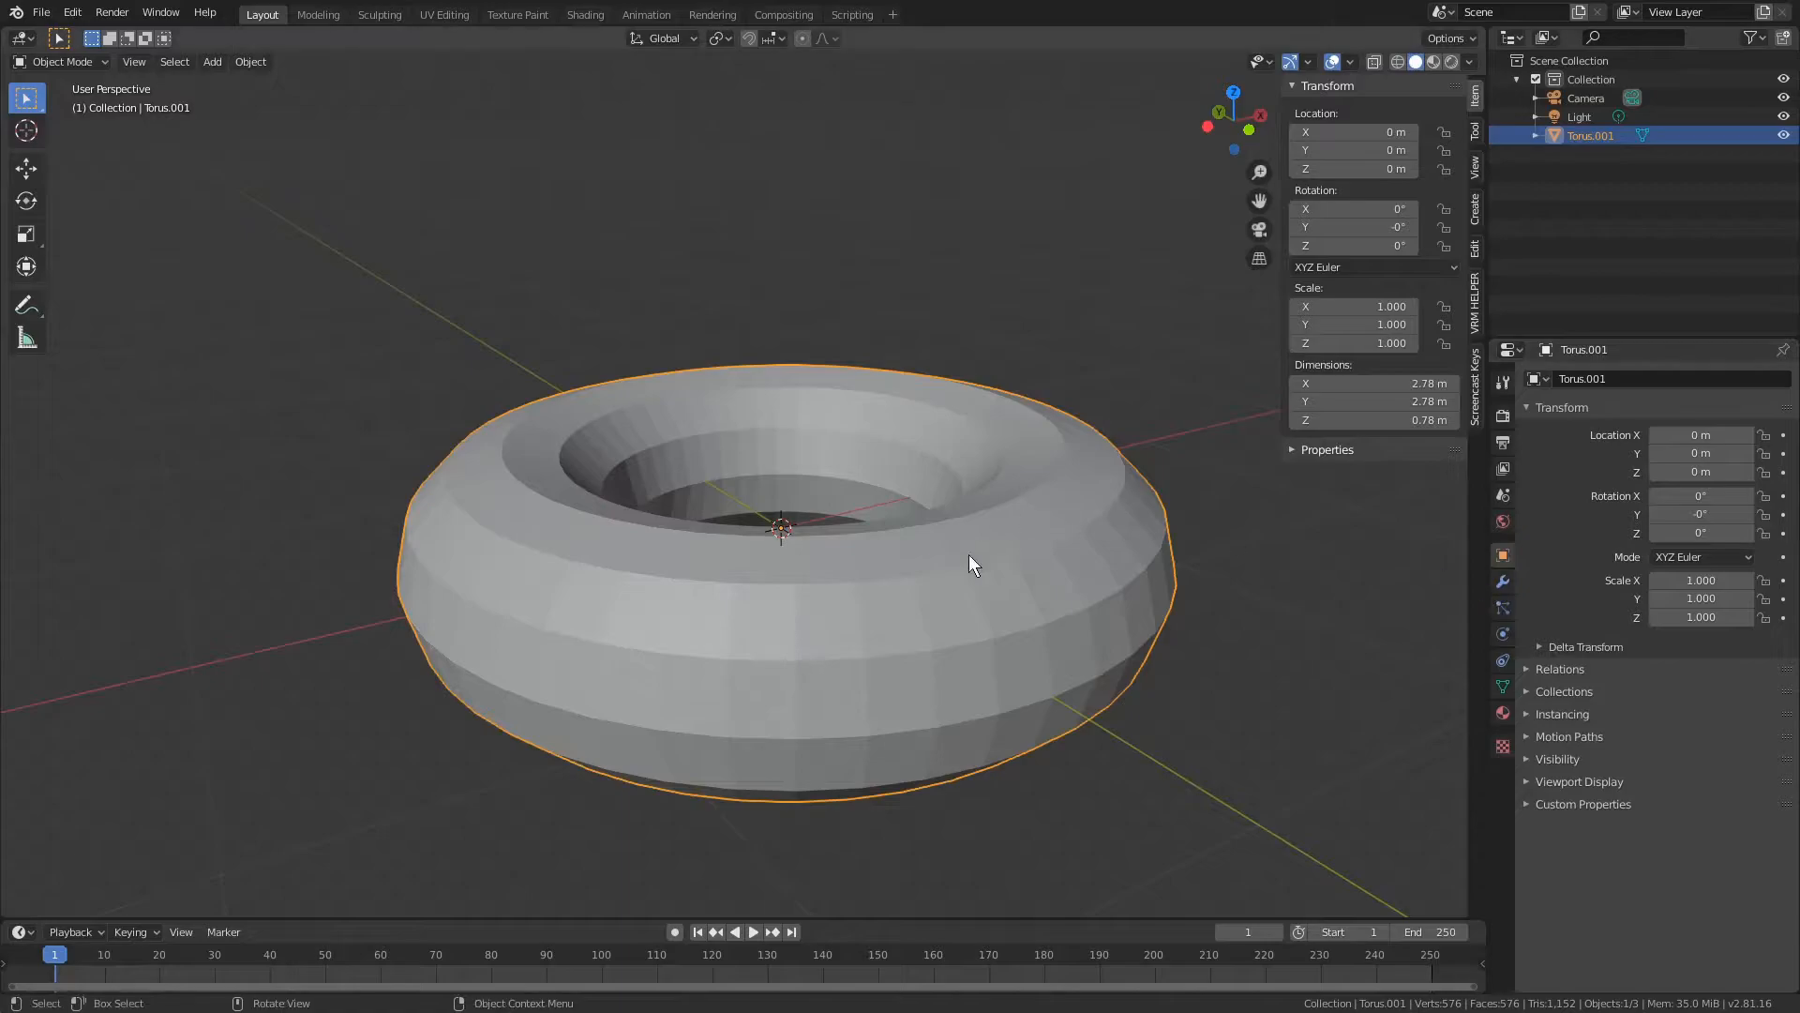
left_click(1502, 582)
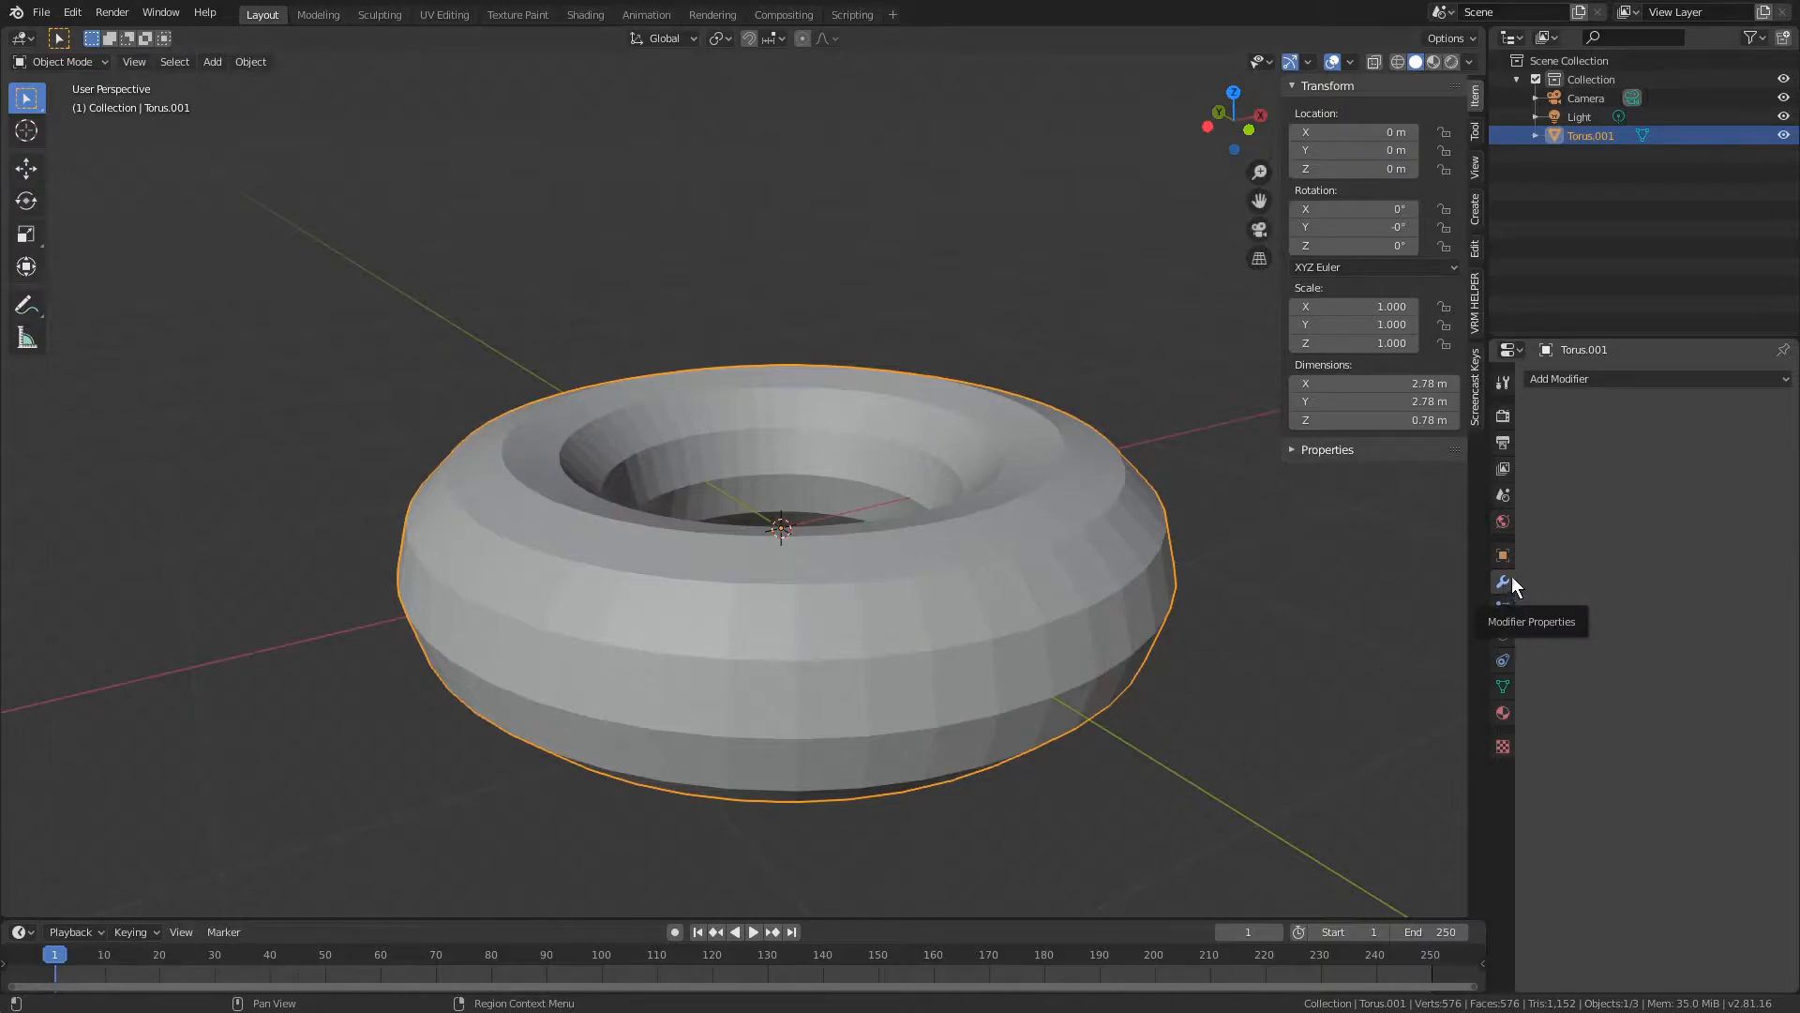
left_click(1584, 379)
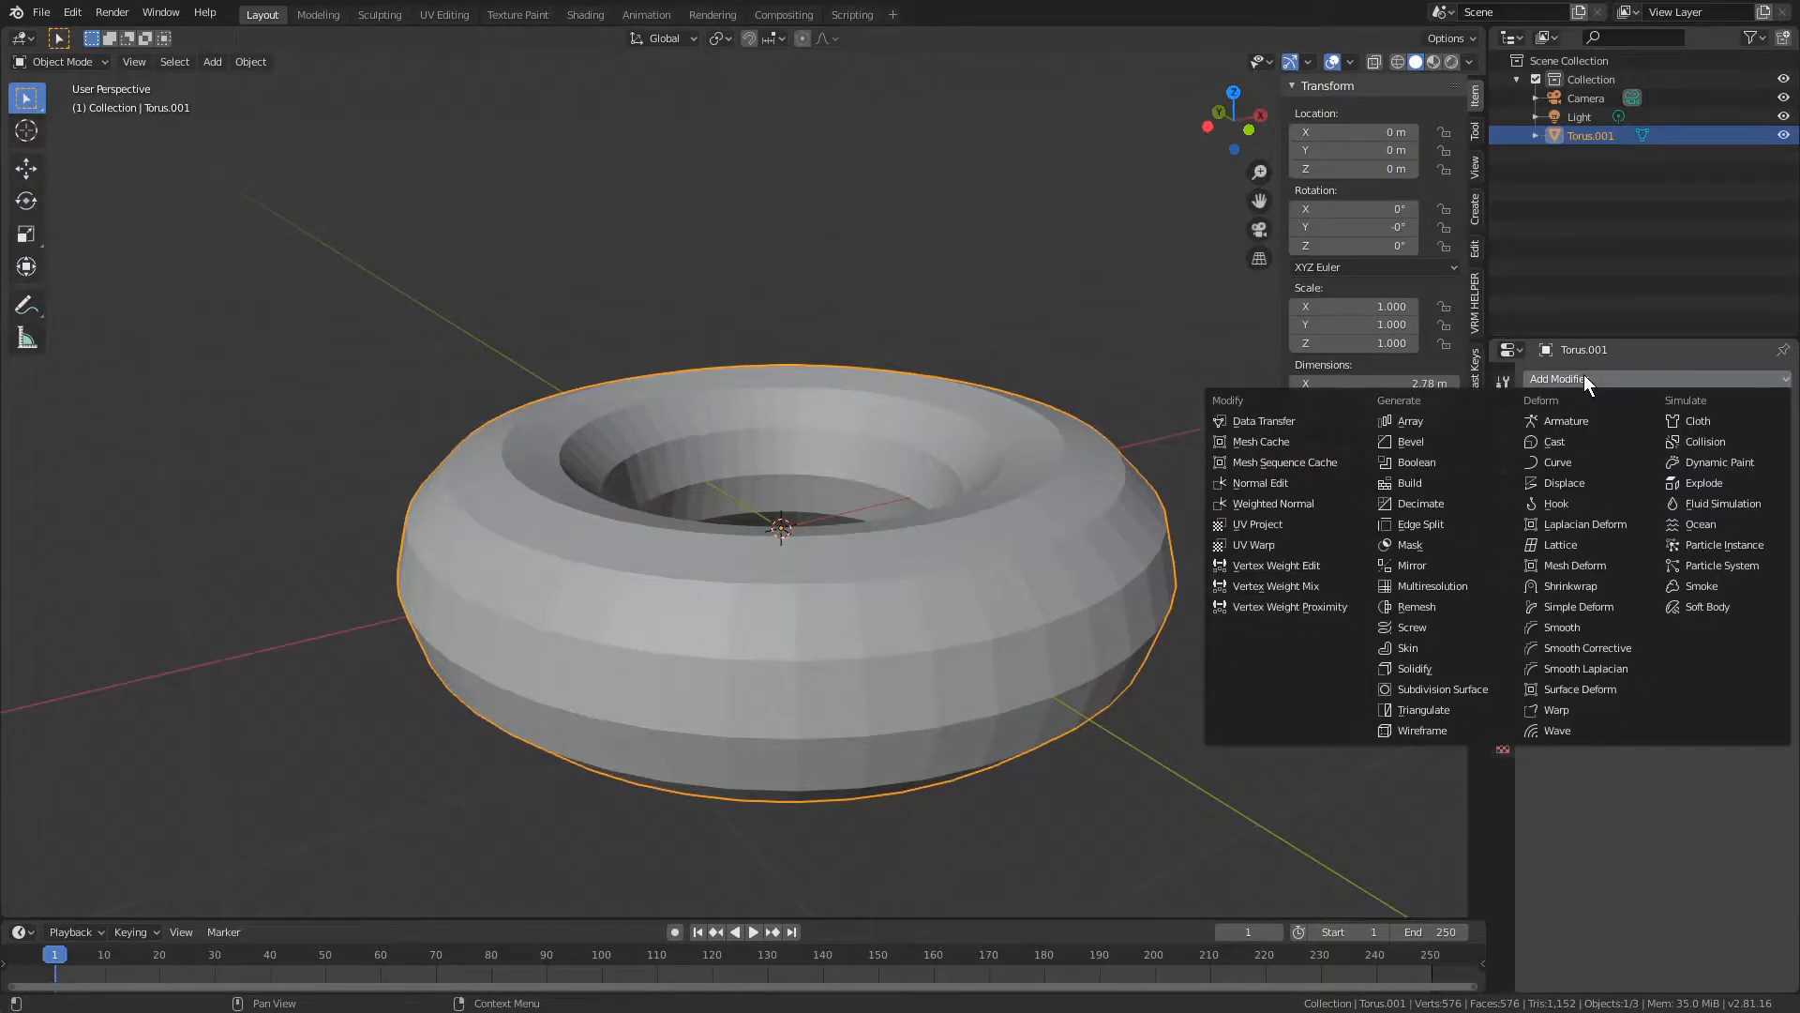
left_click(1455, 503)
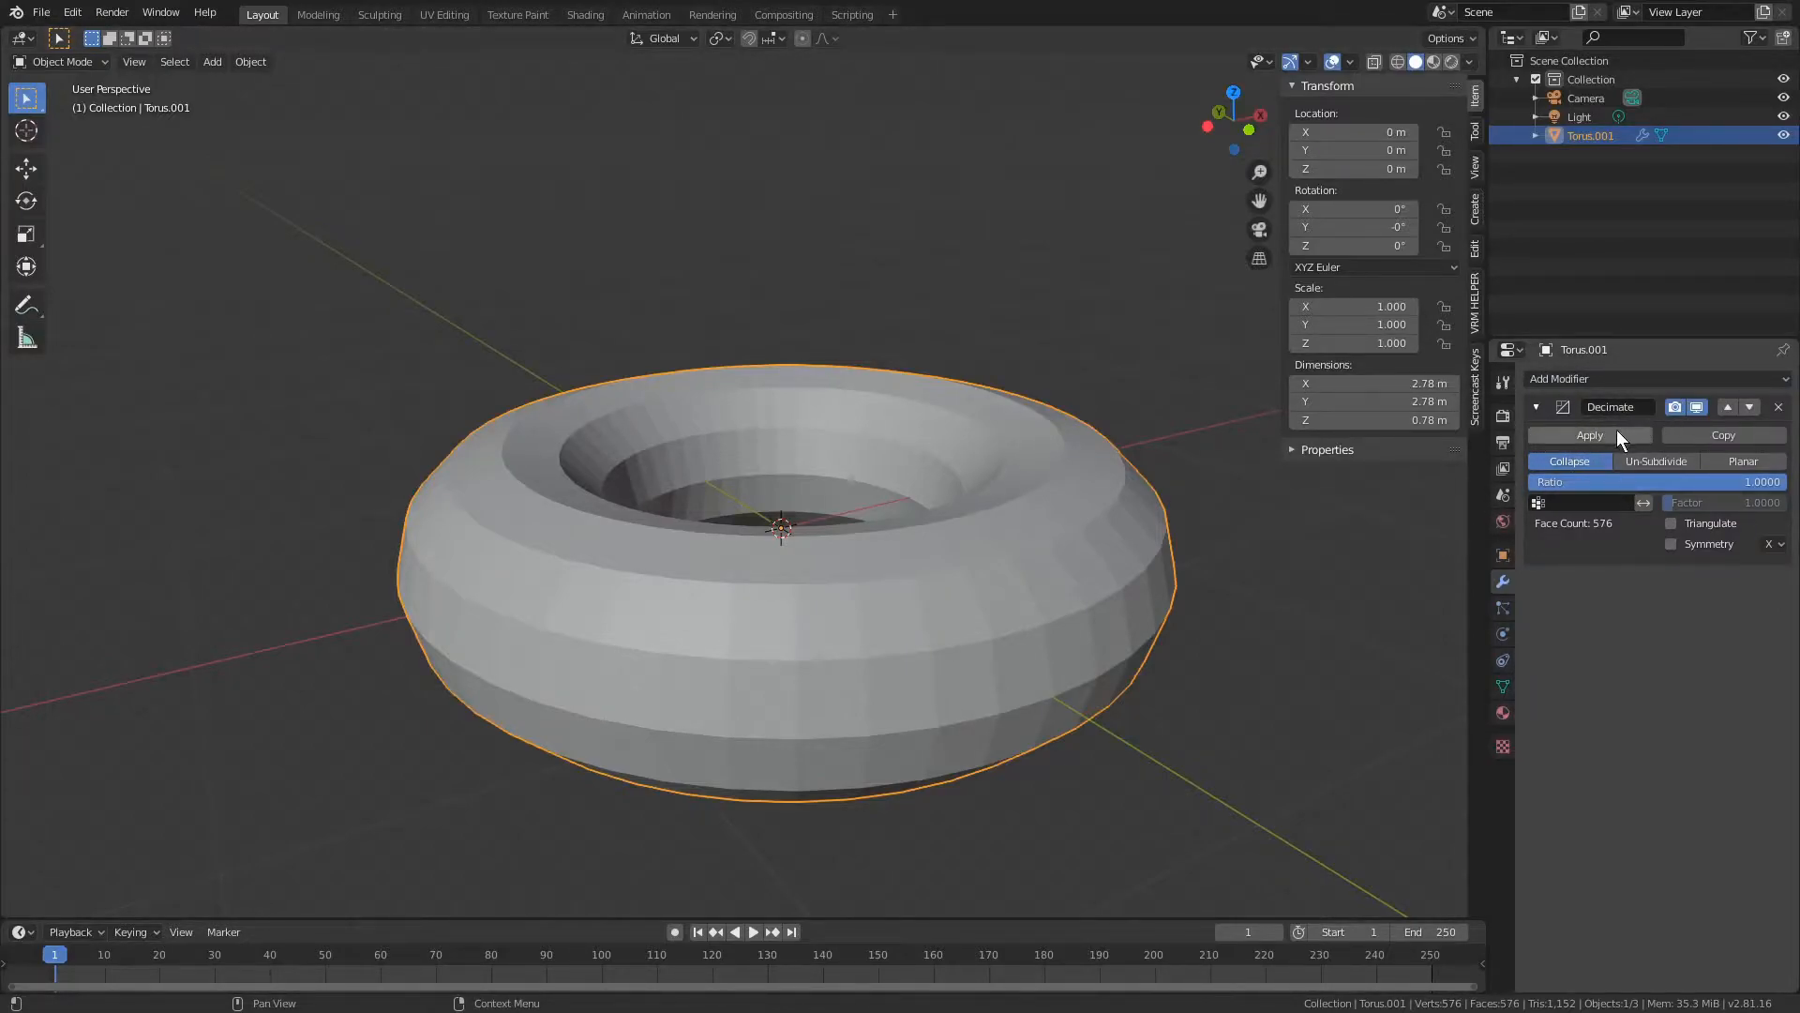
left_click_drag(1617, 481, 1787, 484)
middle_click_drag(1097, 528, 1042, 499, "shift")
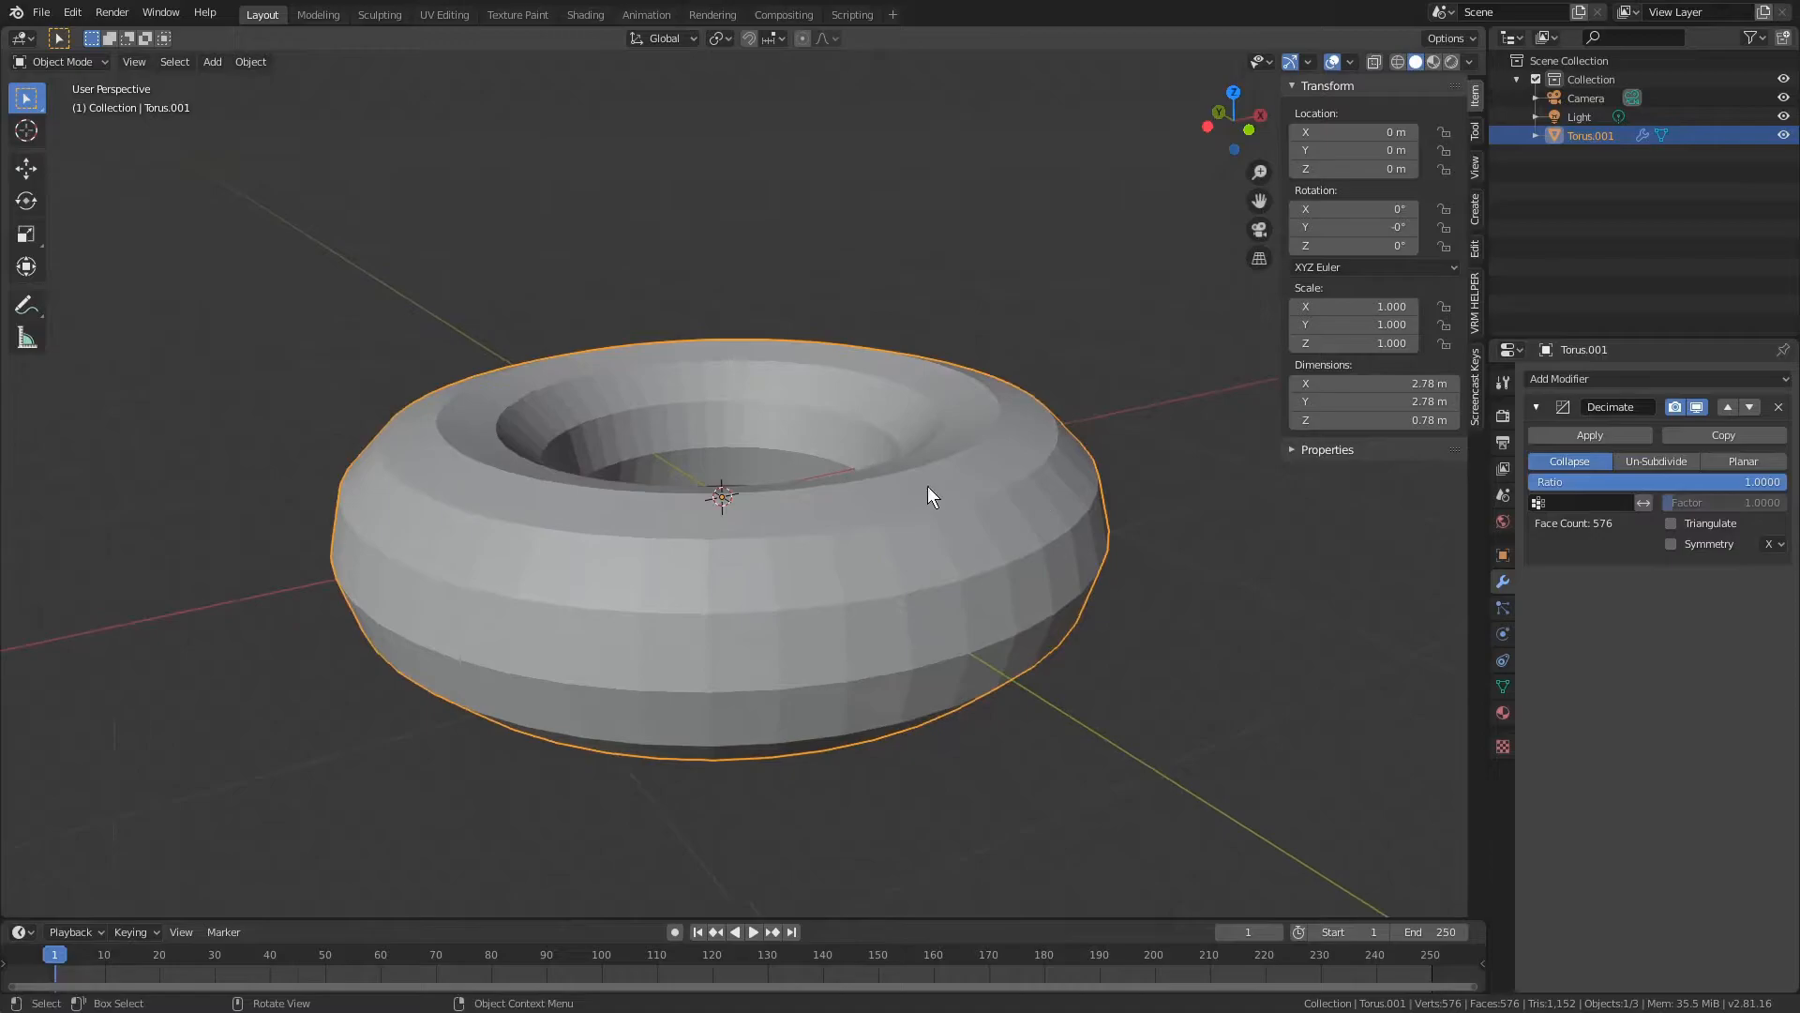
key("Tab")
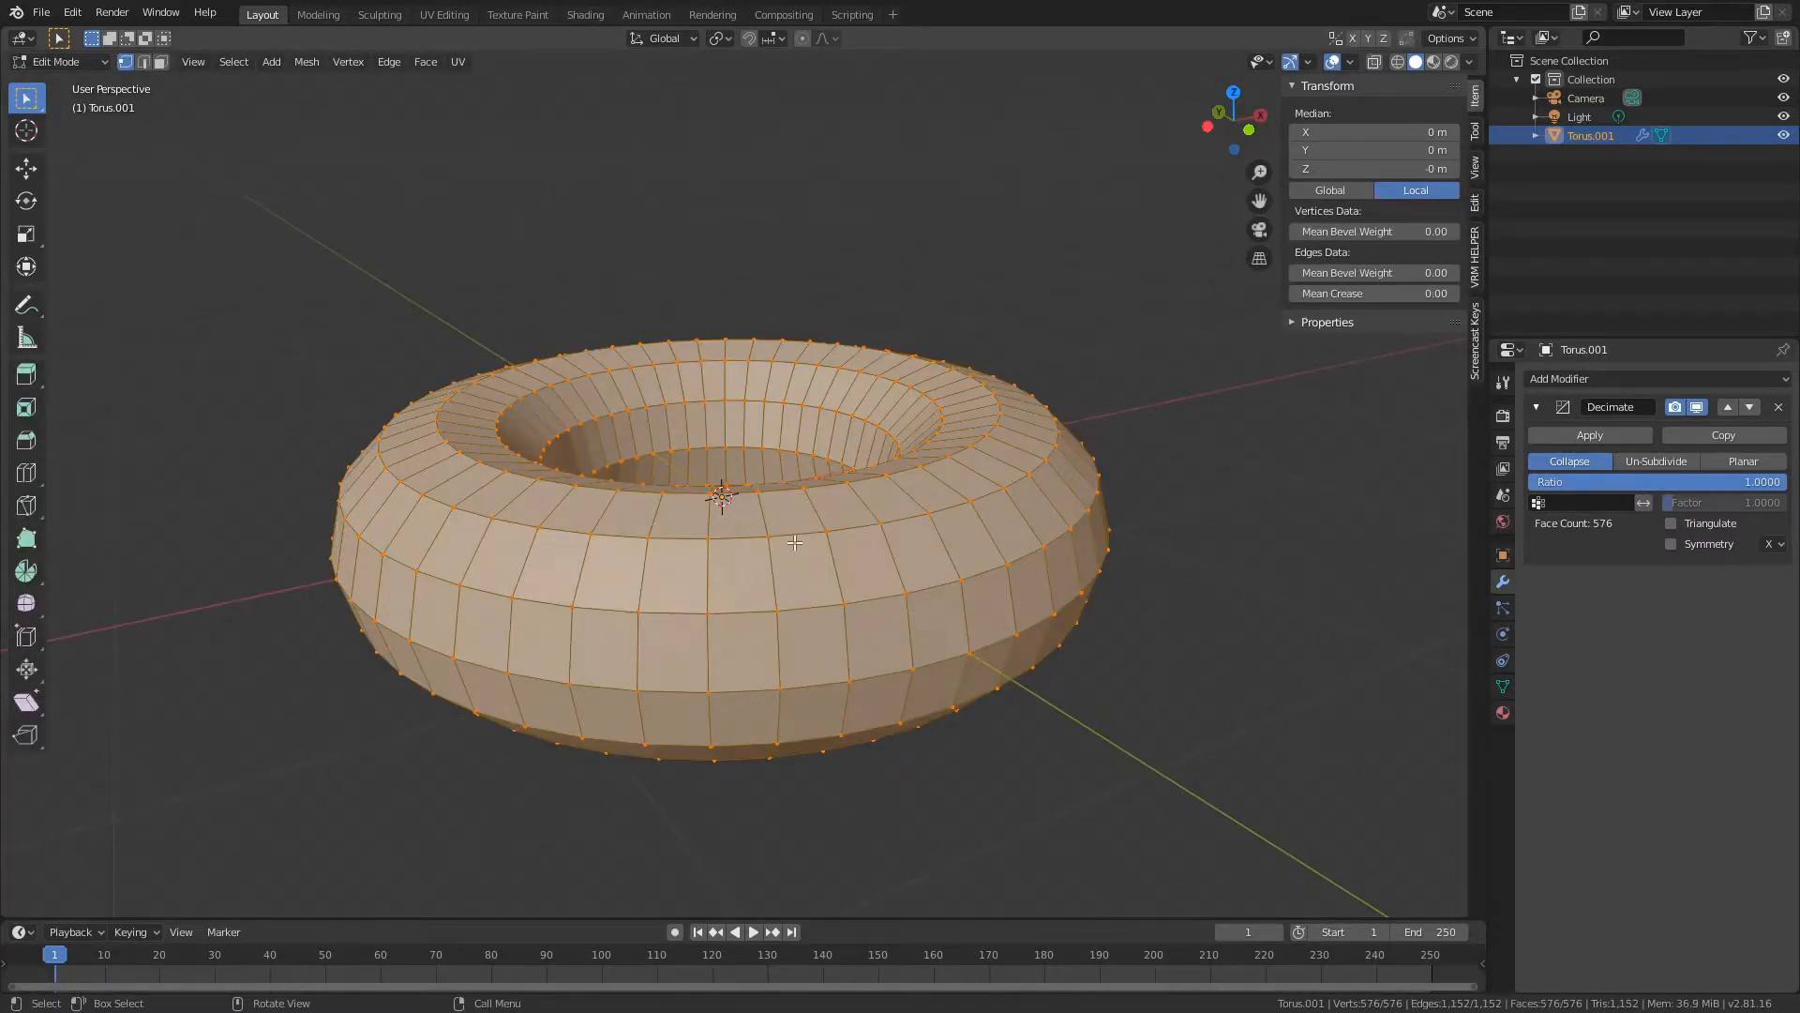
left_click(826, 532)
key("g")
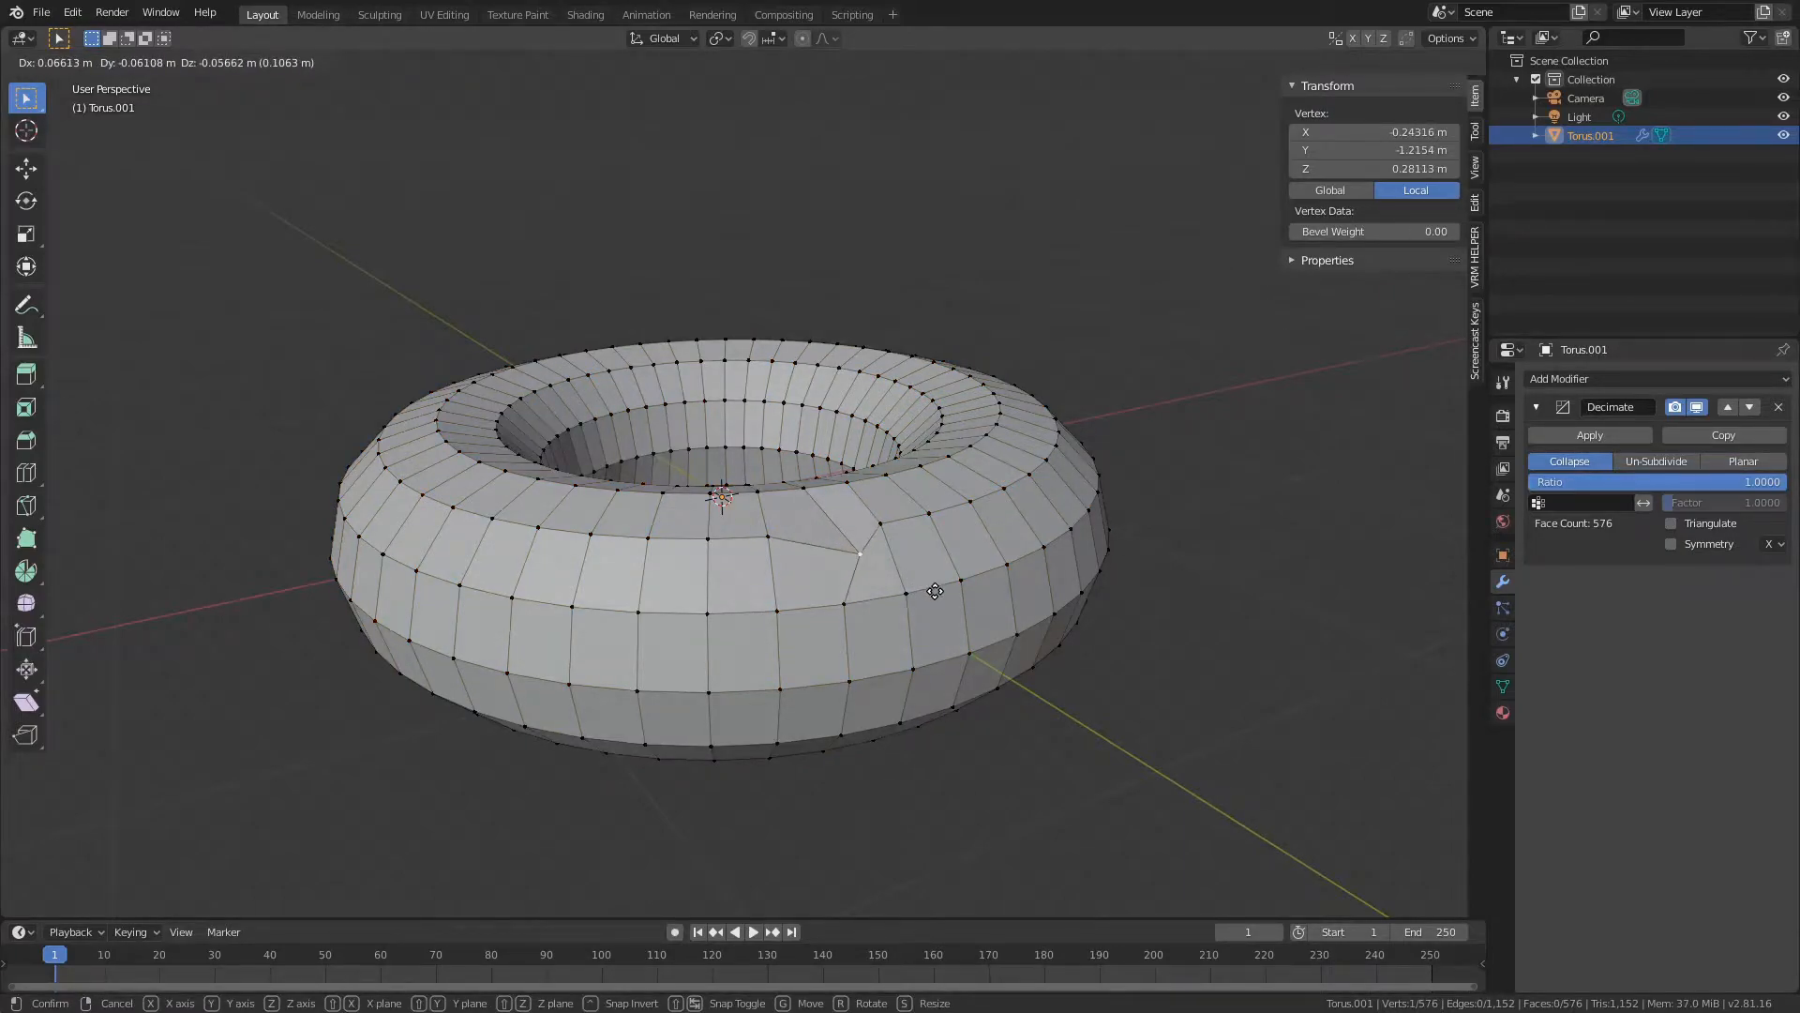
right_click(935, 590)
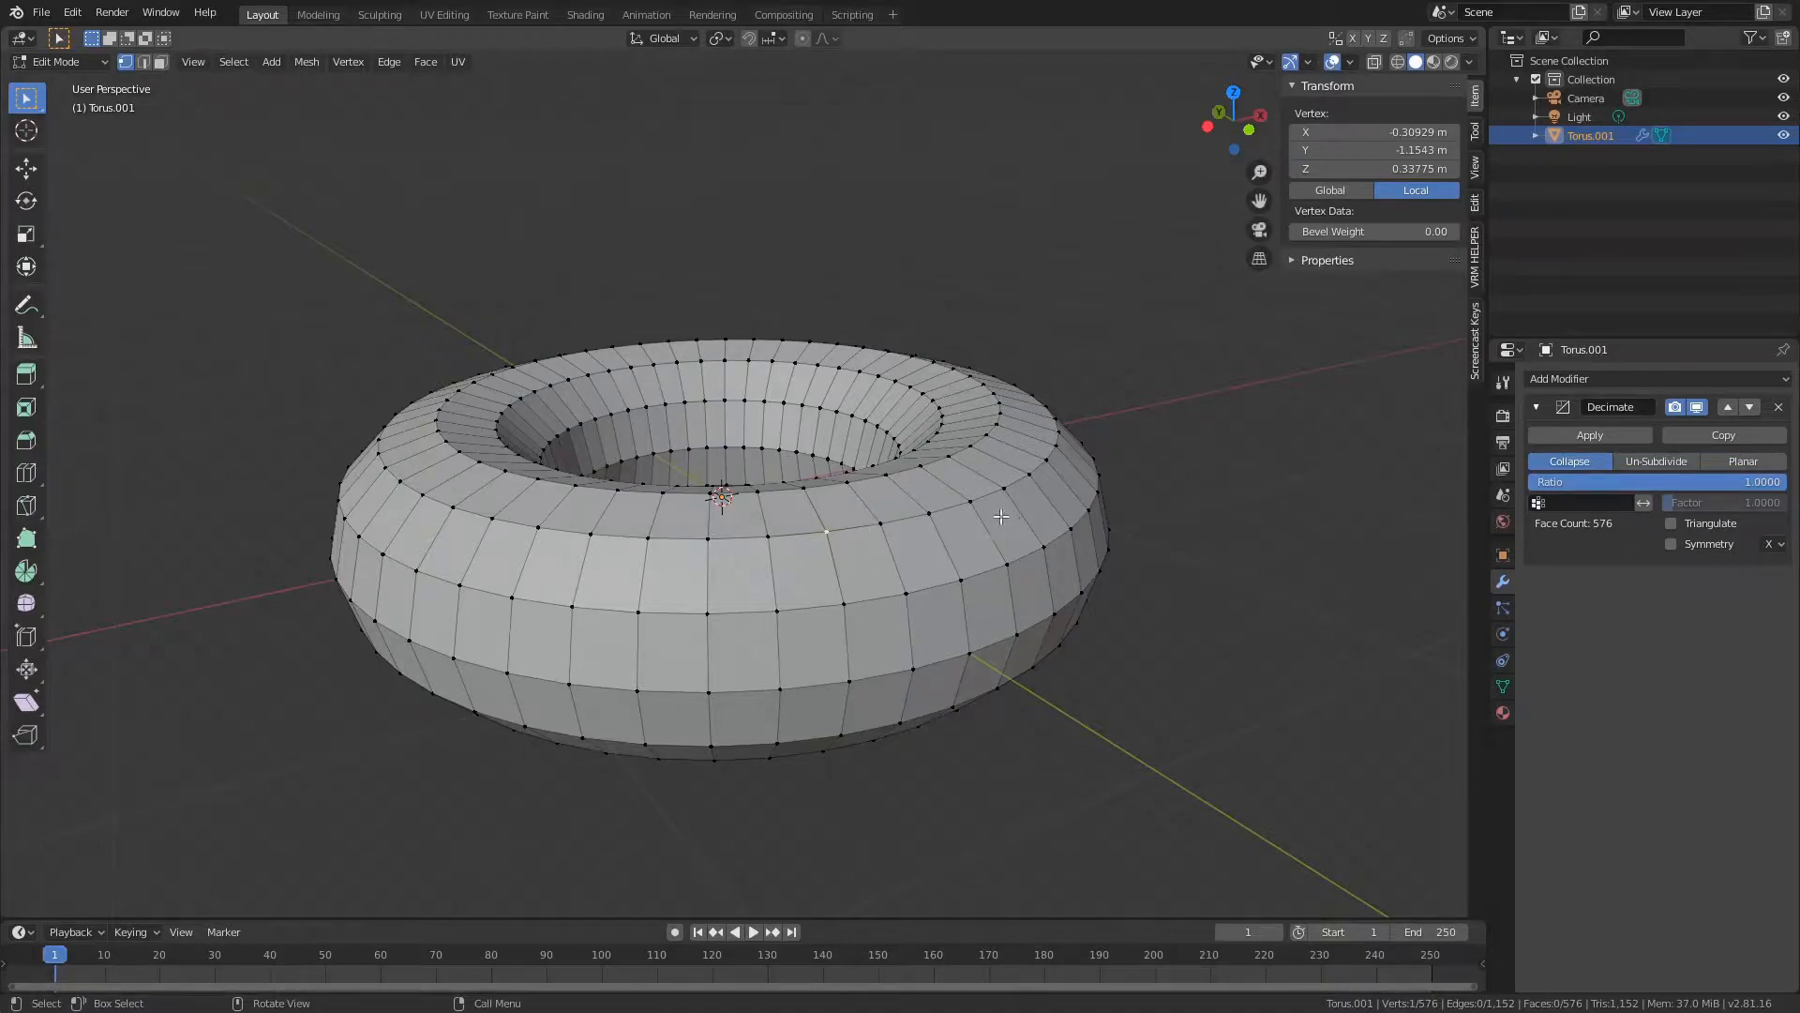
key("Tab")
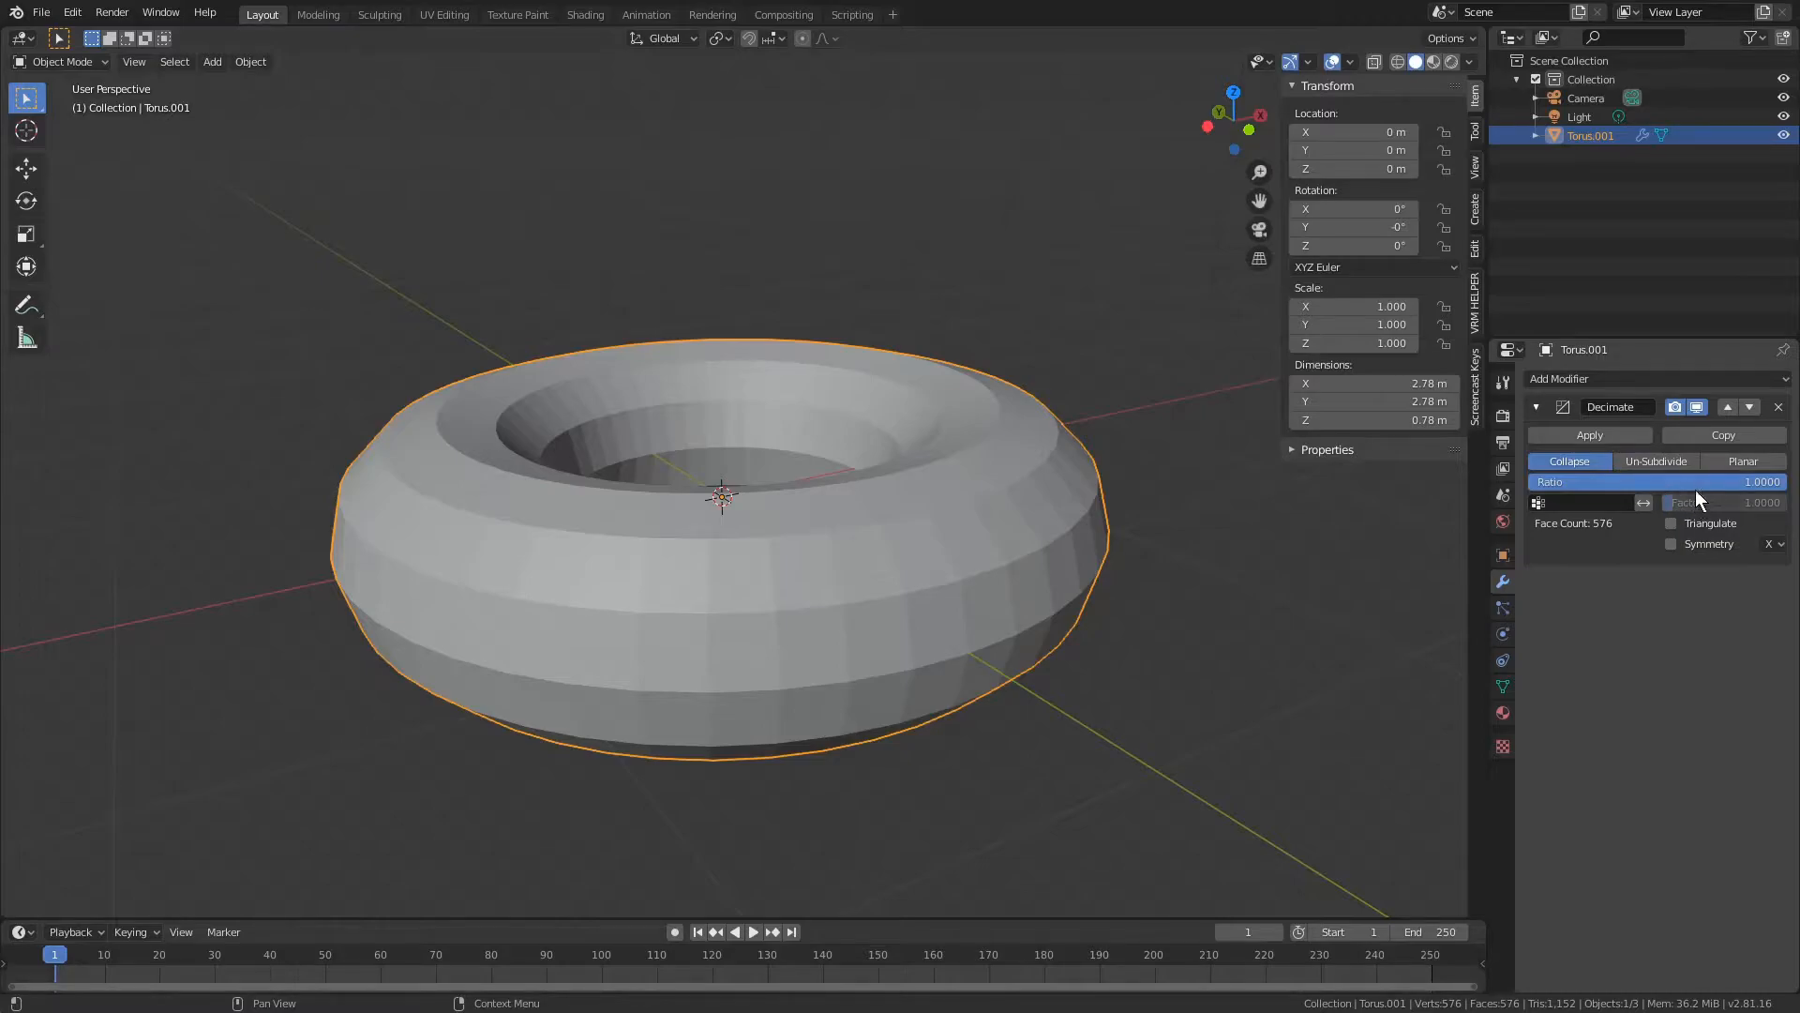
- Lower the torus's Decimate ratio to 0.2842
left_click_drag(1731, 482, 1526, 482)
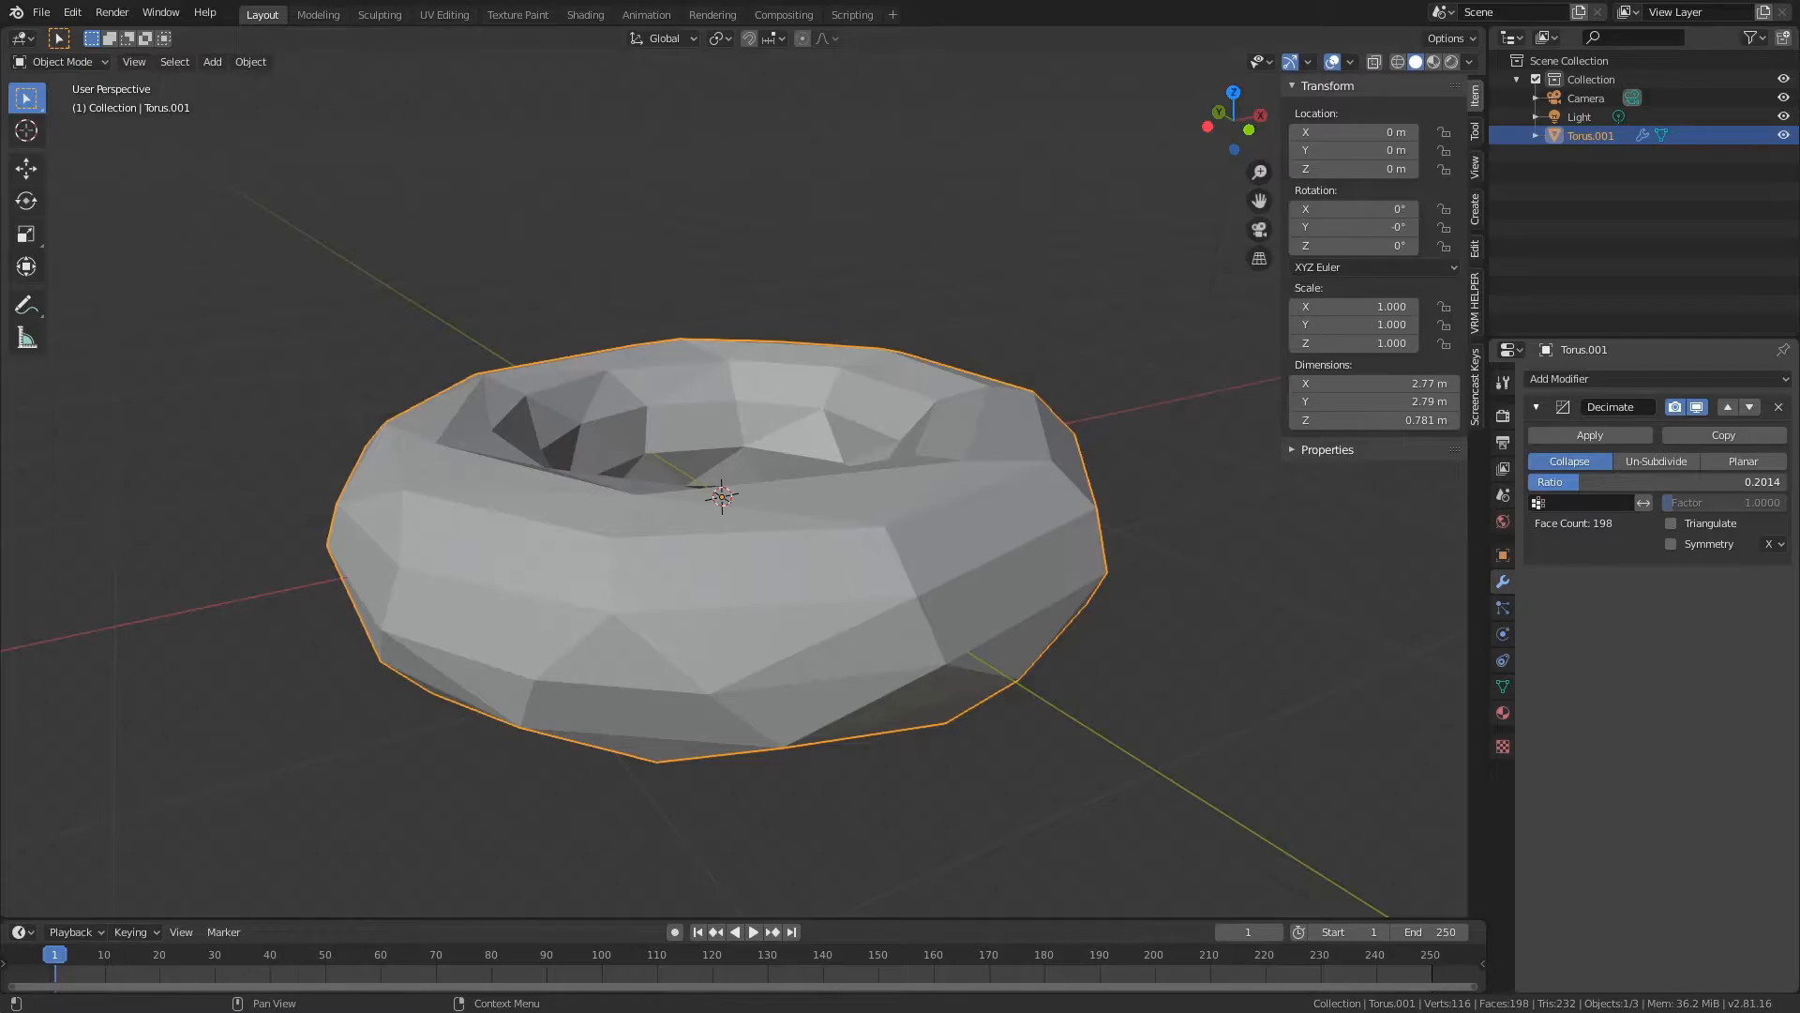
mouse_move(1579, 482)
left_mouse_down()
mouse_move(1780, 482)
mouse_move(1581, 482)
mouse_move(1781, 482)
mouse_move(1587, 482)
mouse_move(1601, 481)
left_mouse_up()
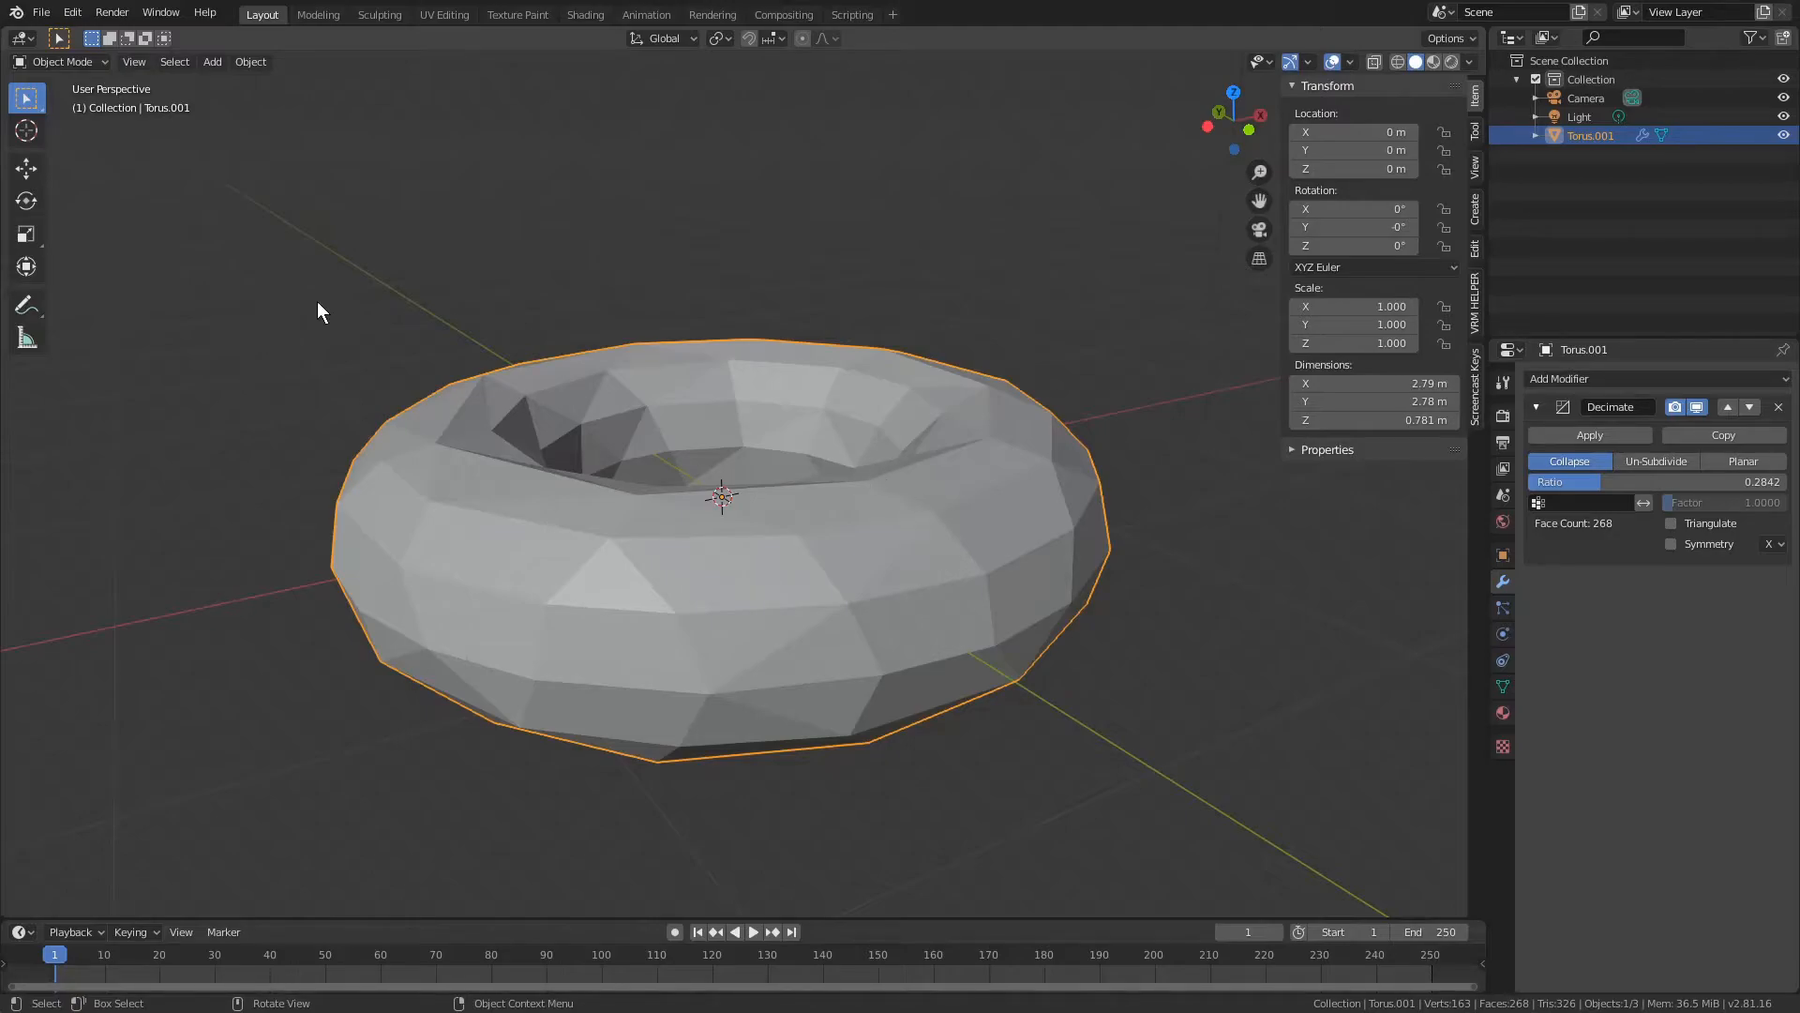
- Turn on the Screencast Keys display, hide the sidebar and return the torus to Object Mode
key("Tab")
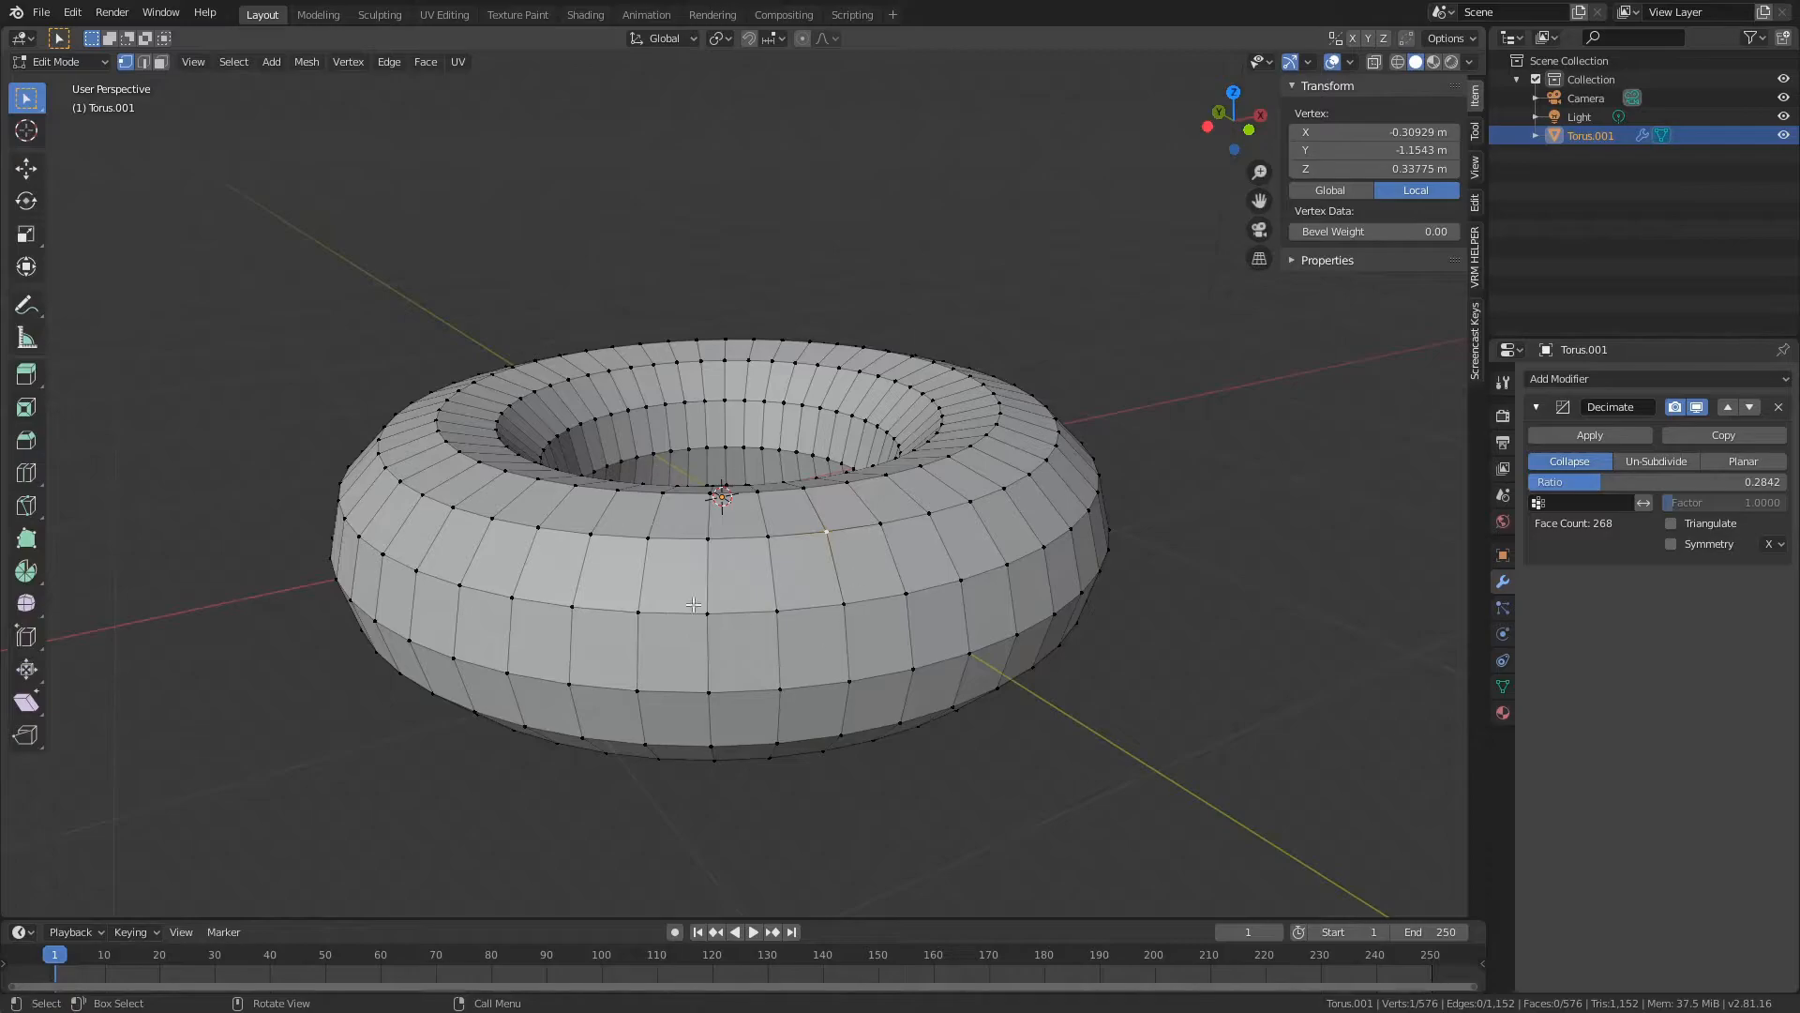
left_click(799, 613)
left_click(781, 672)
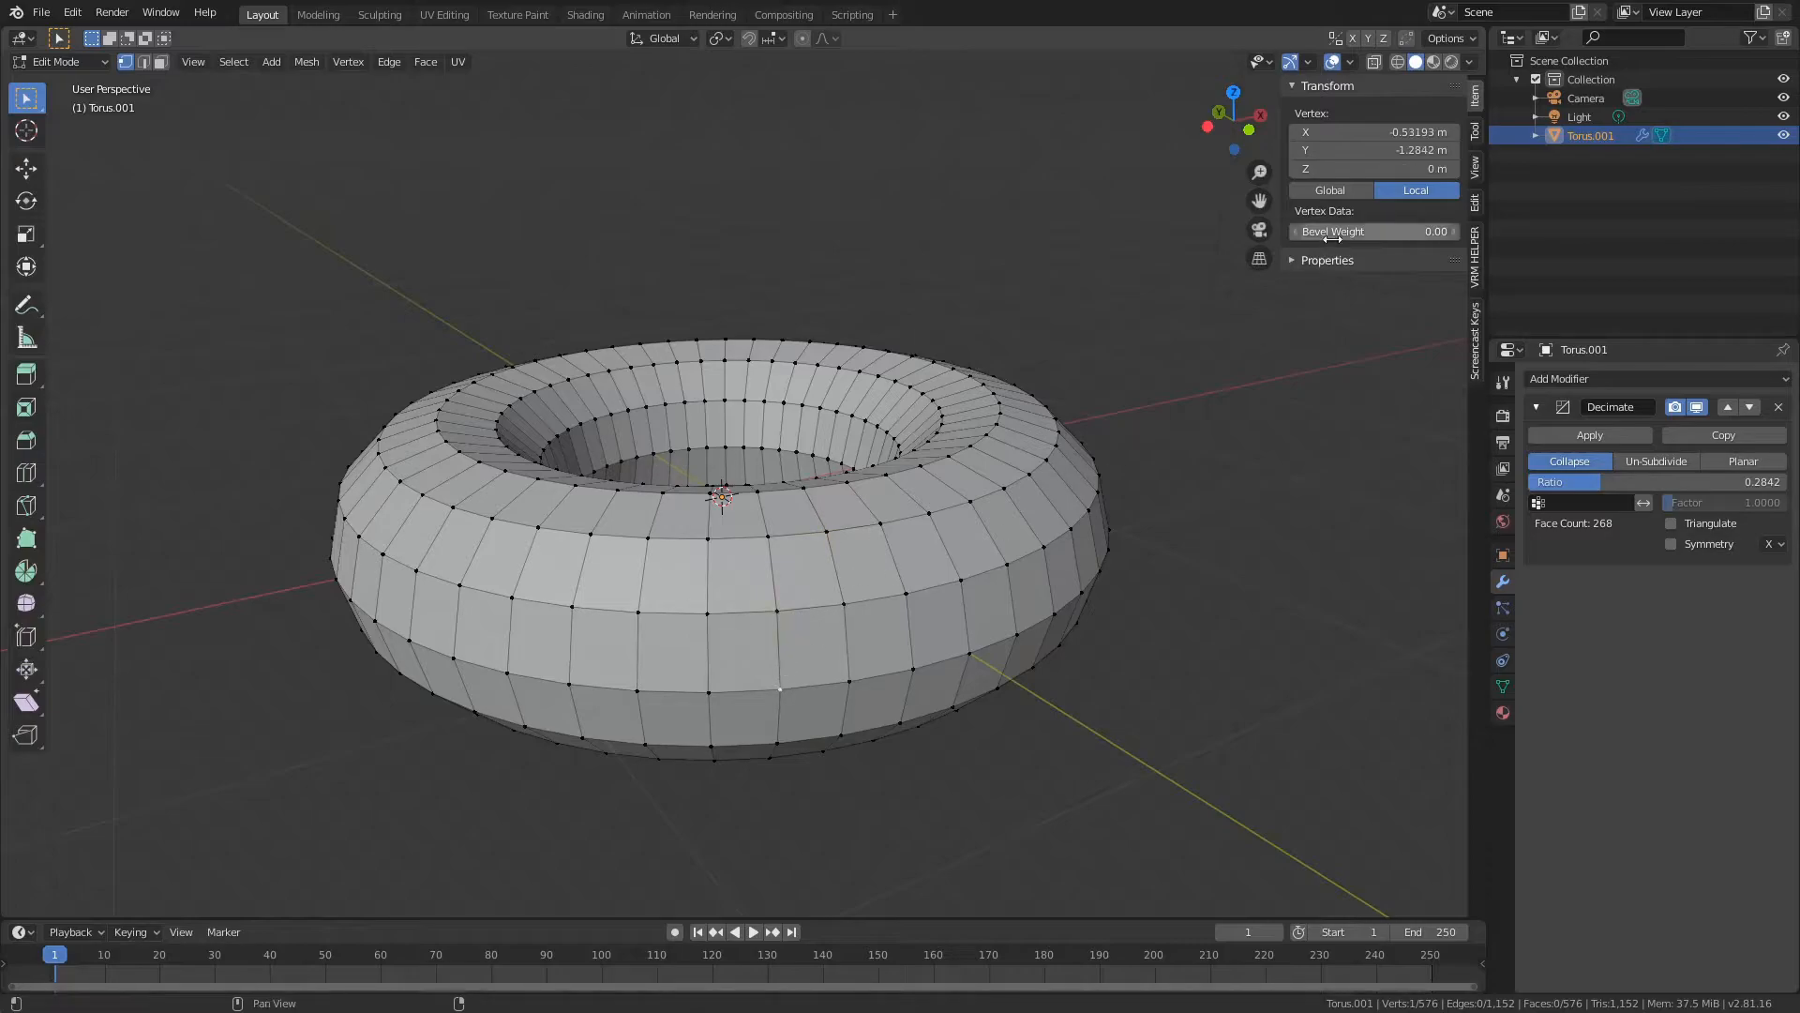
left_click(1480, 345)
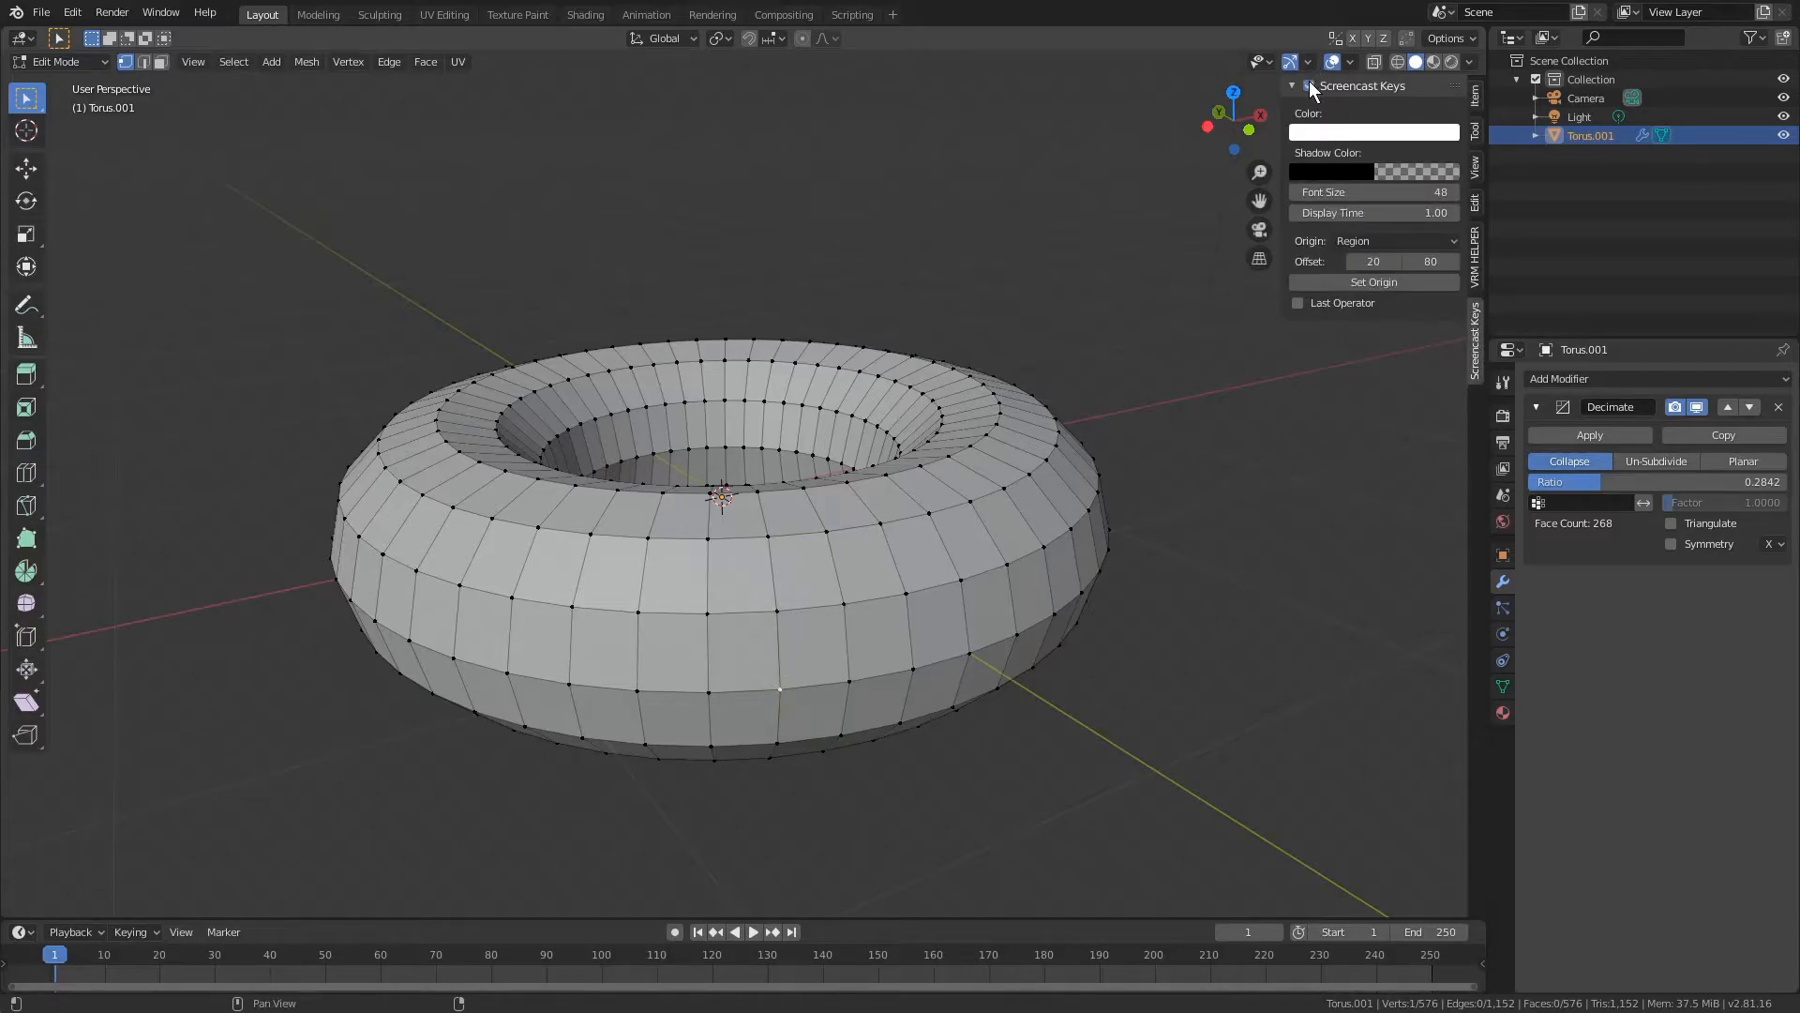
key("n")
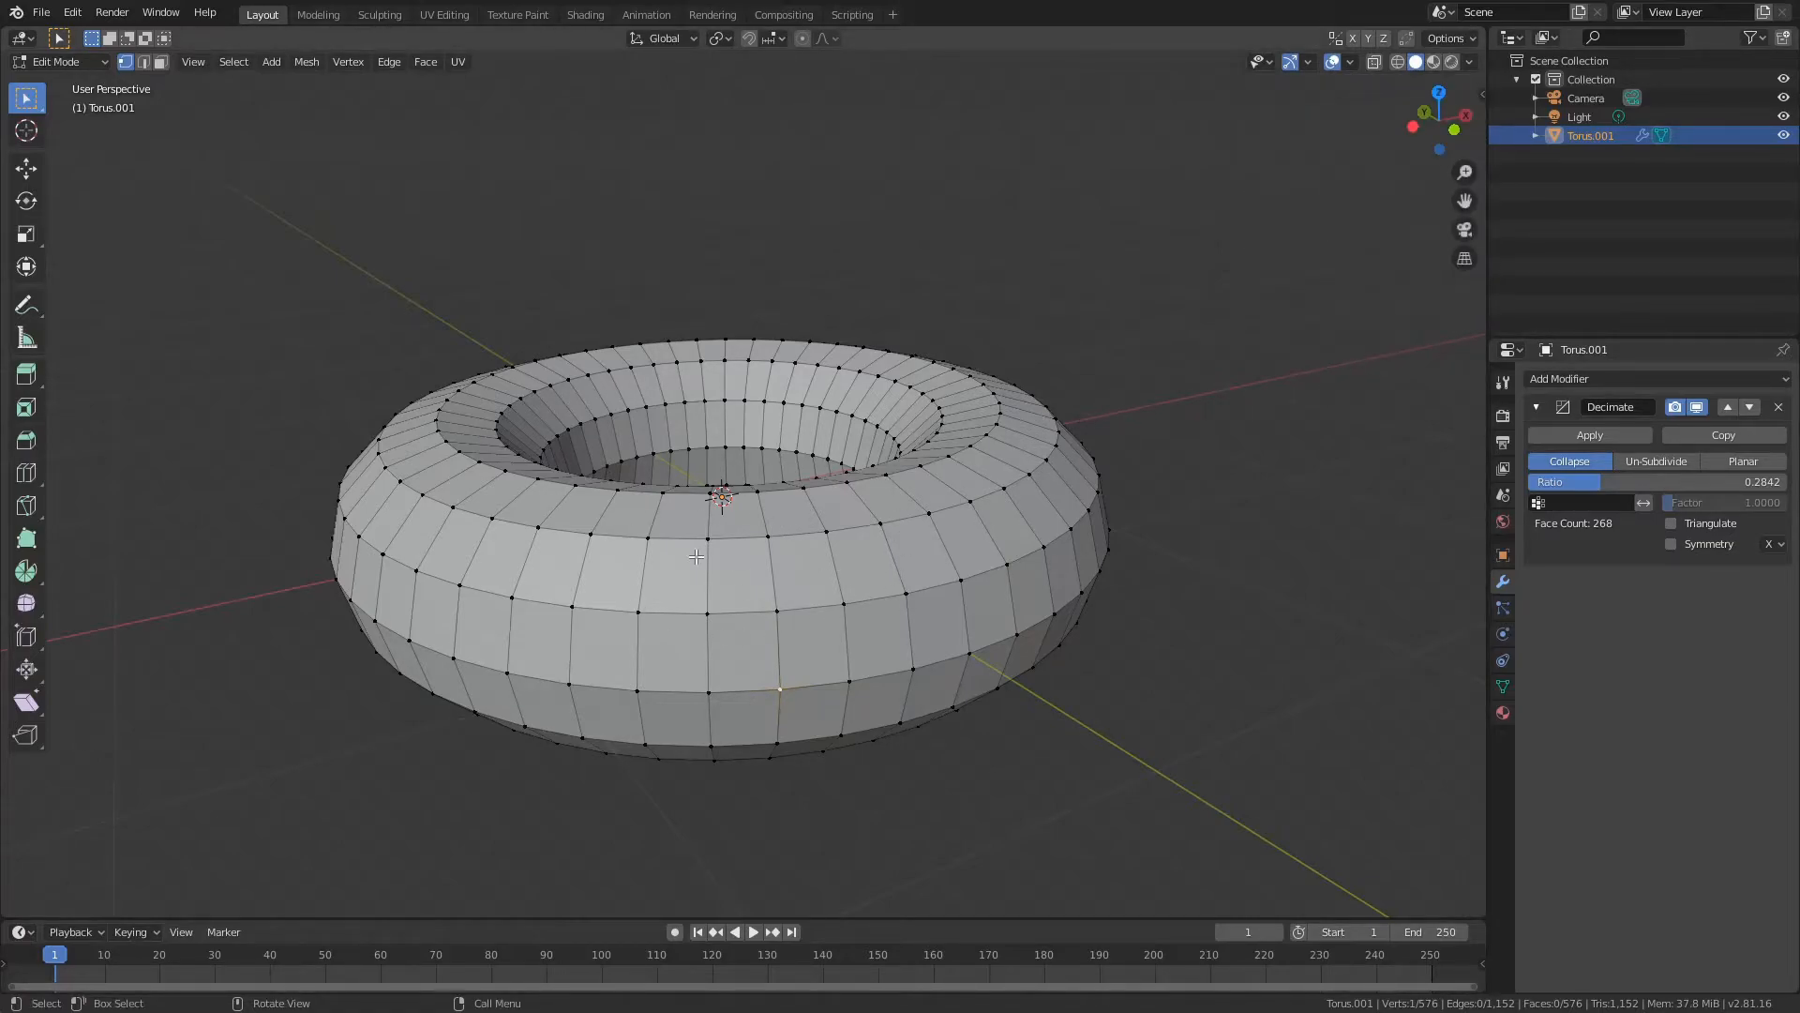
key("Tab")
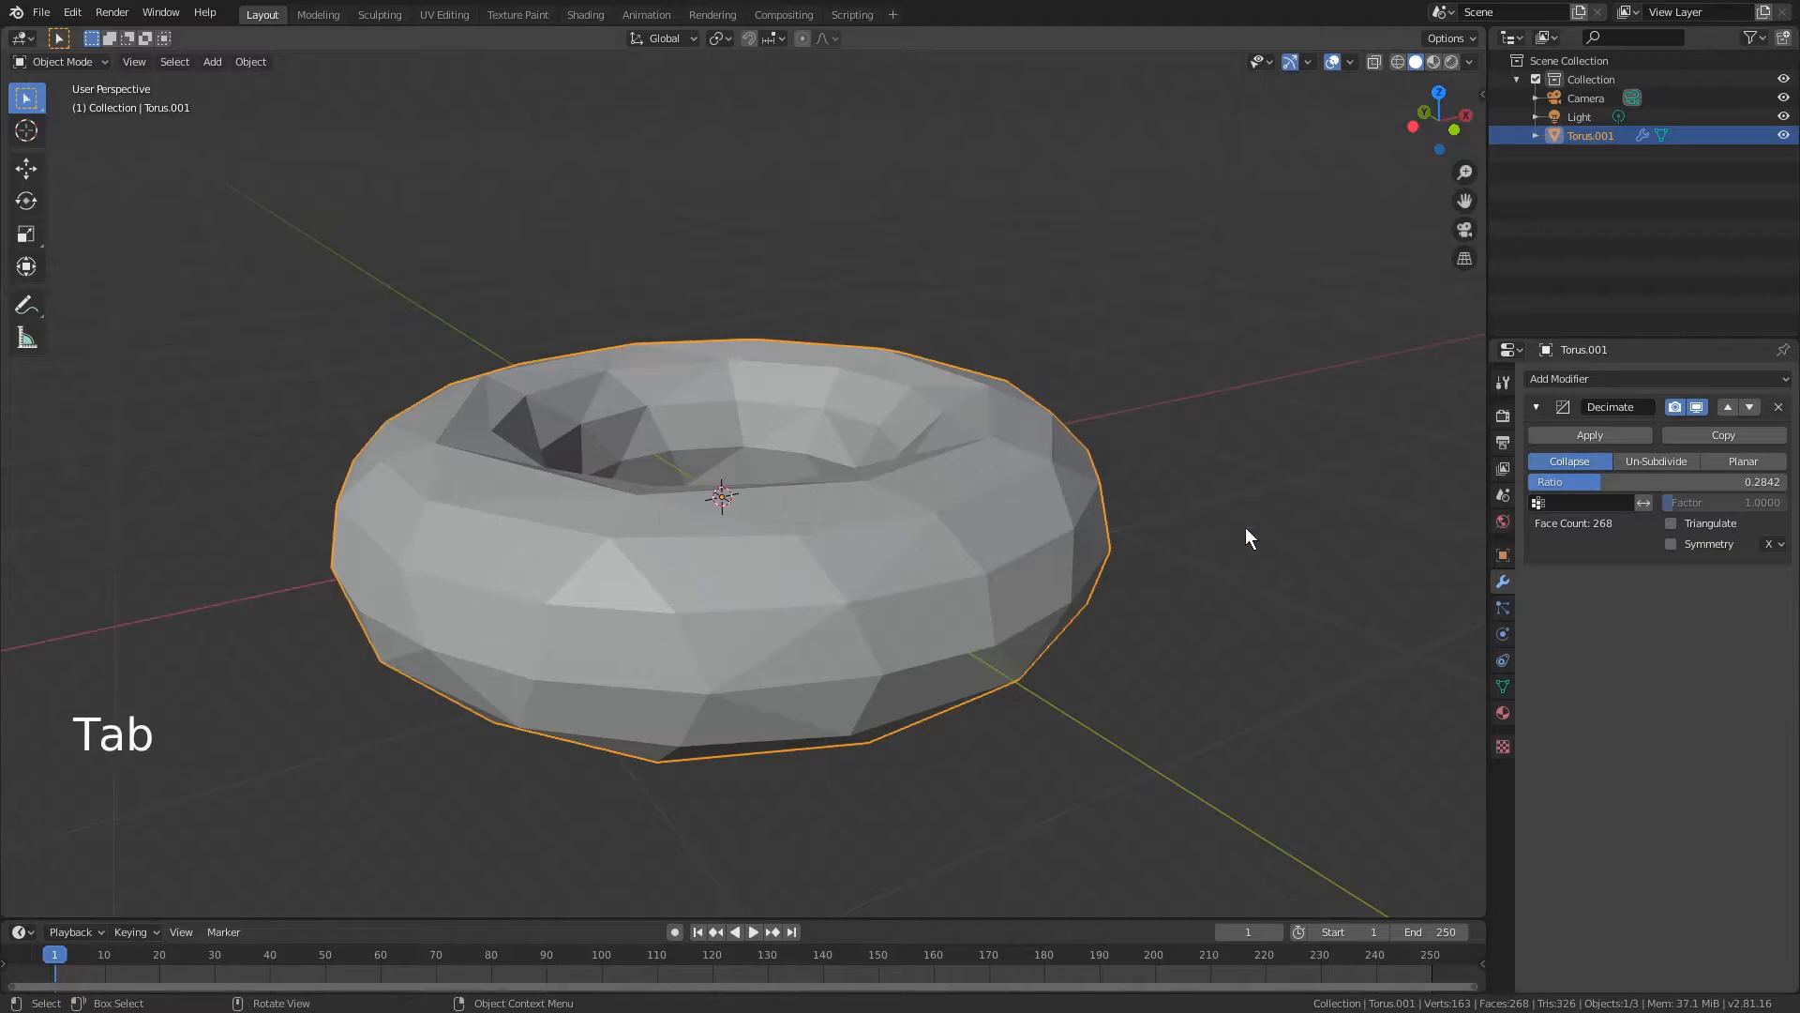
- Apply the Decimate modifier to the torus and check the reduced mesh in Edit Mode
left_click(1623, 433)
key("Tab")
key("Tab")
key("Tab")
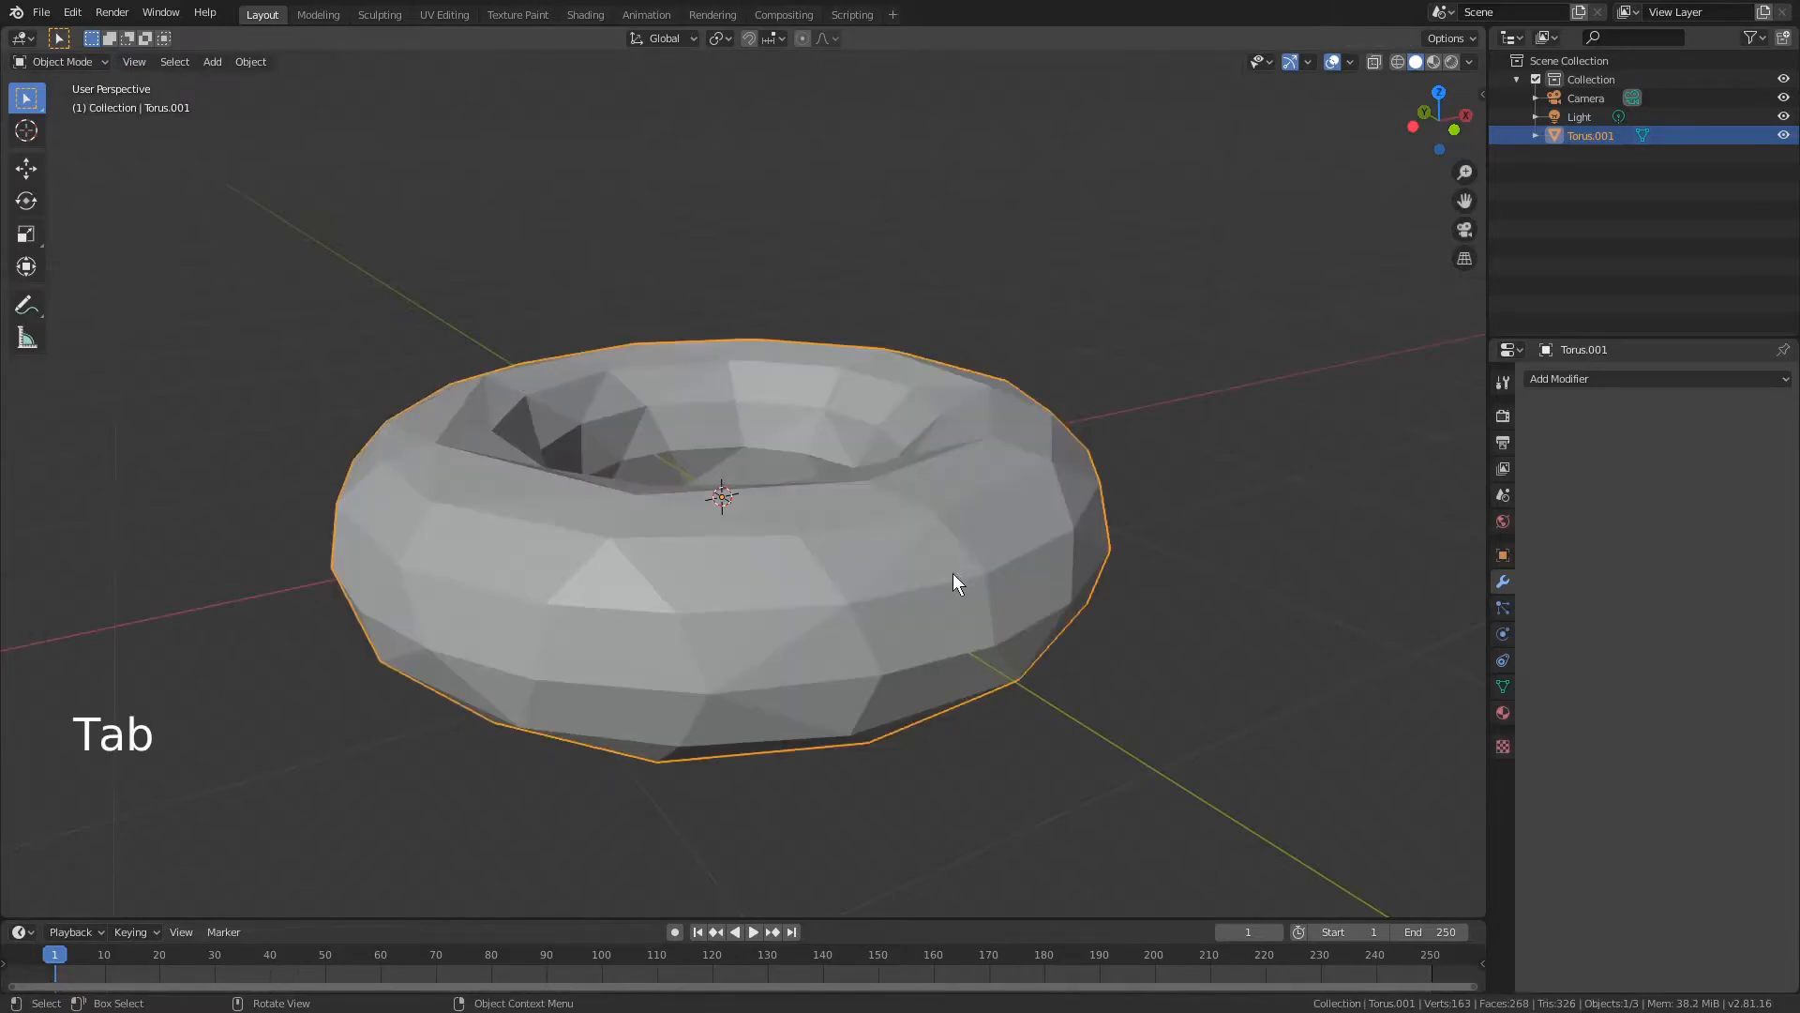
- Switch the torus to Edit Mode with its whole mesh selected
key("Tab")
key("a")
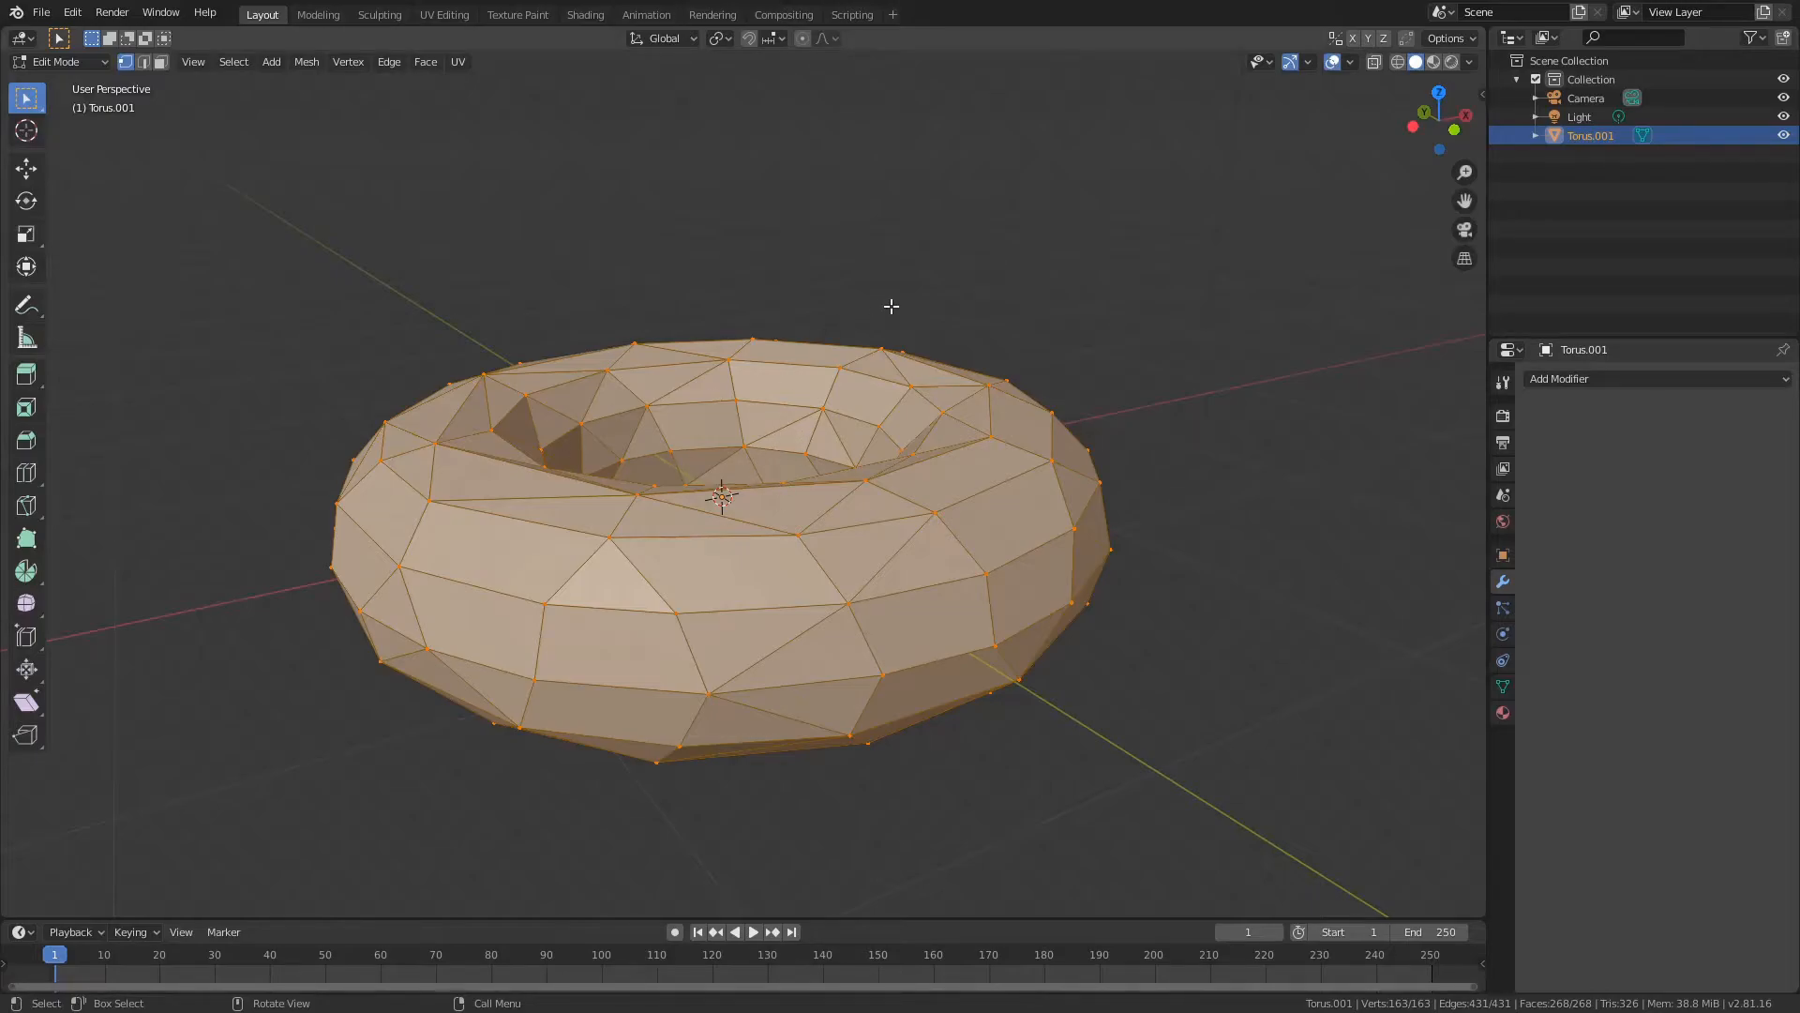
key("Tab")
key("Tab")
scroll(866, 522, "up", 2)
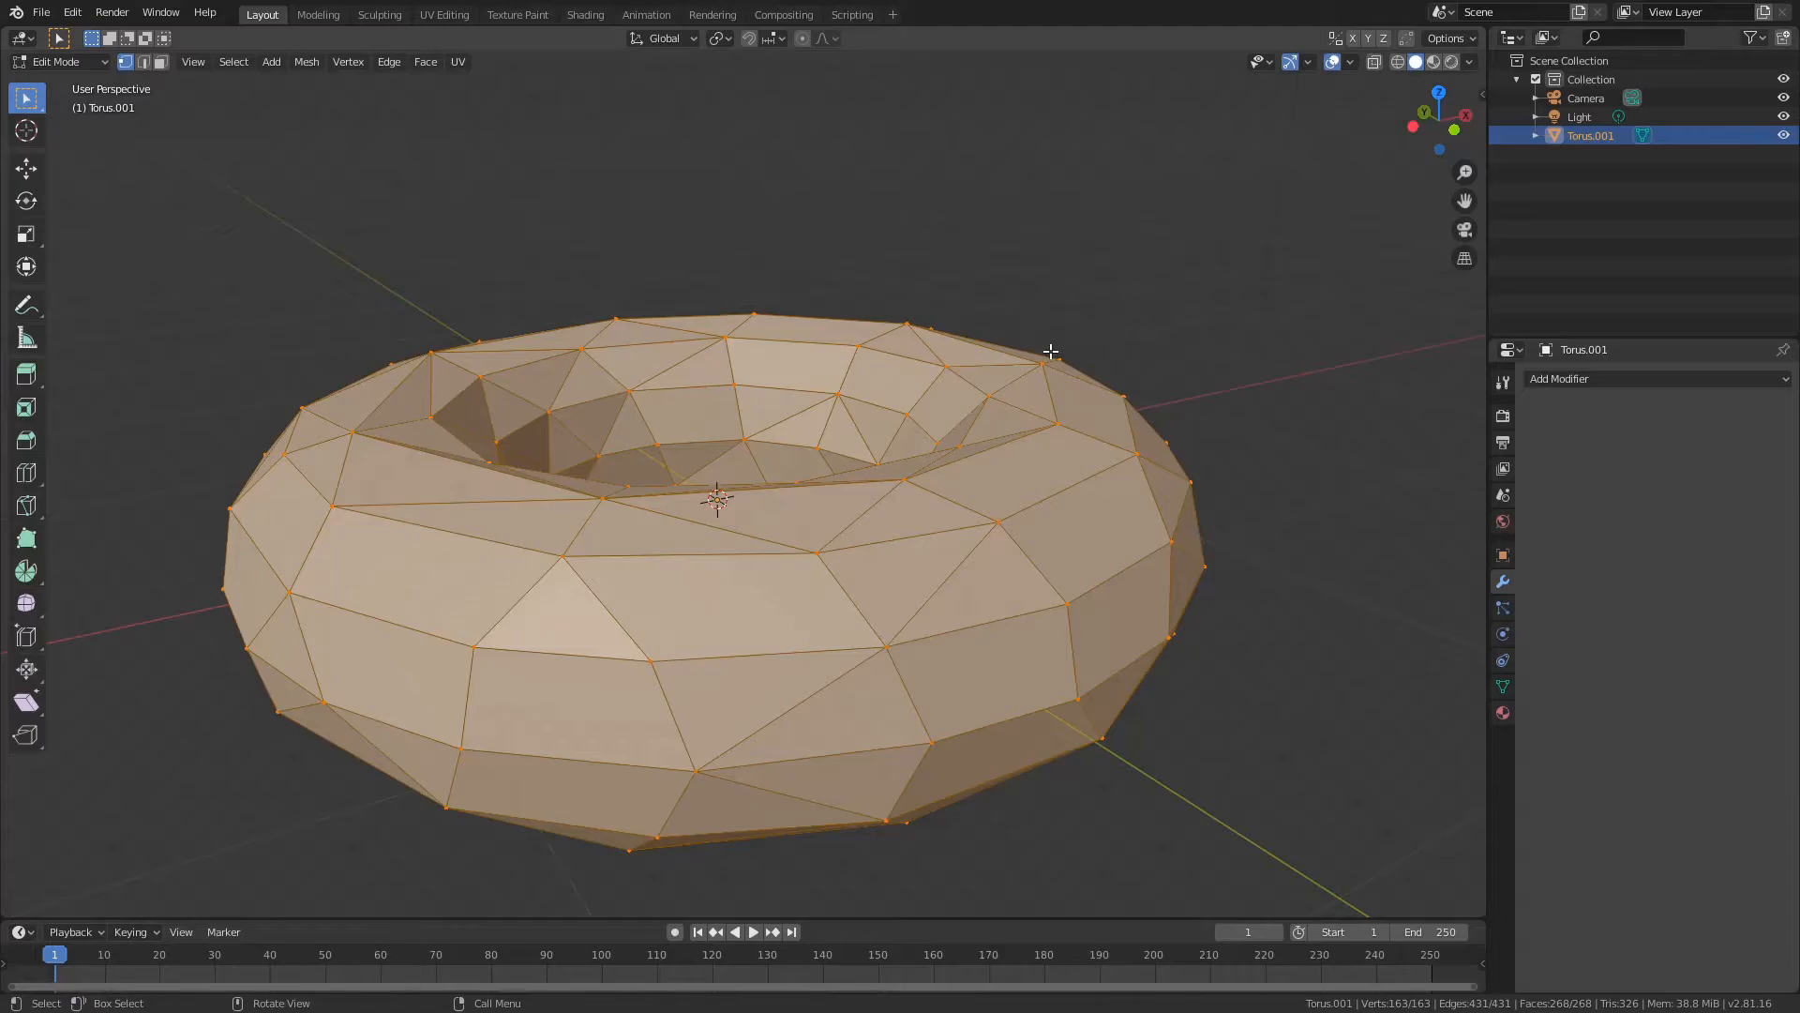
- Try the Edge Split command on all edges of the torus and undo it
key("F3")
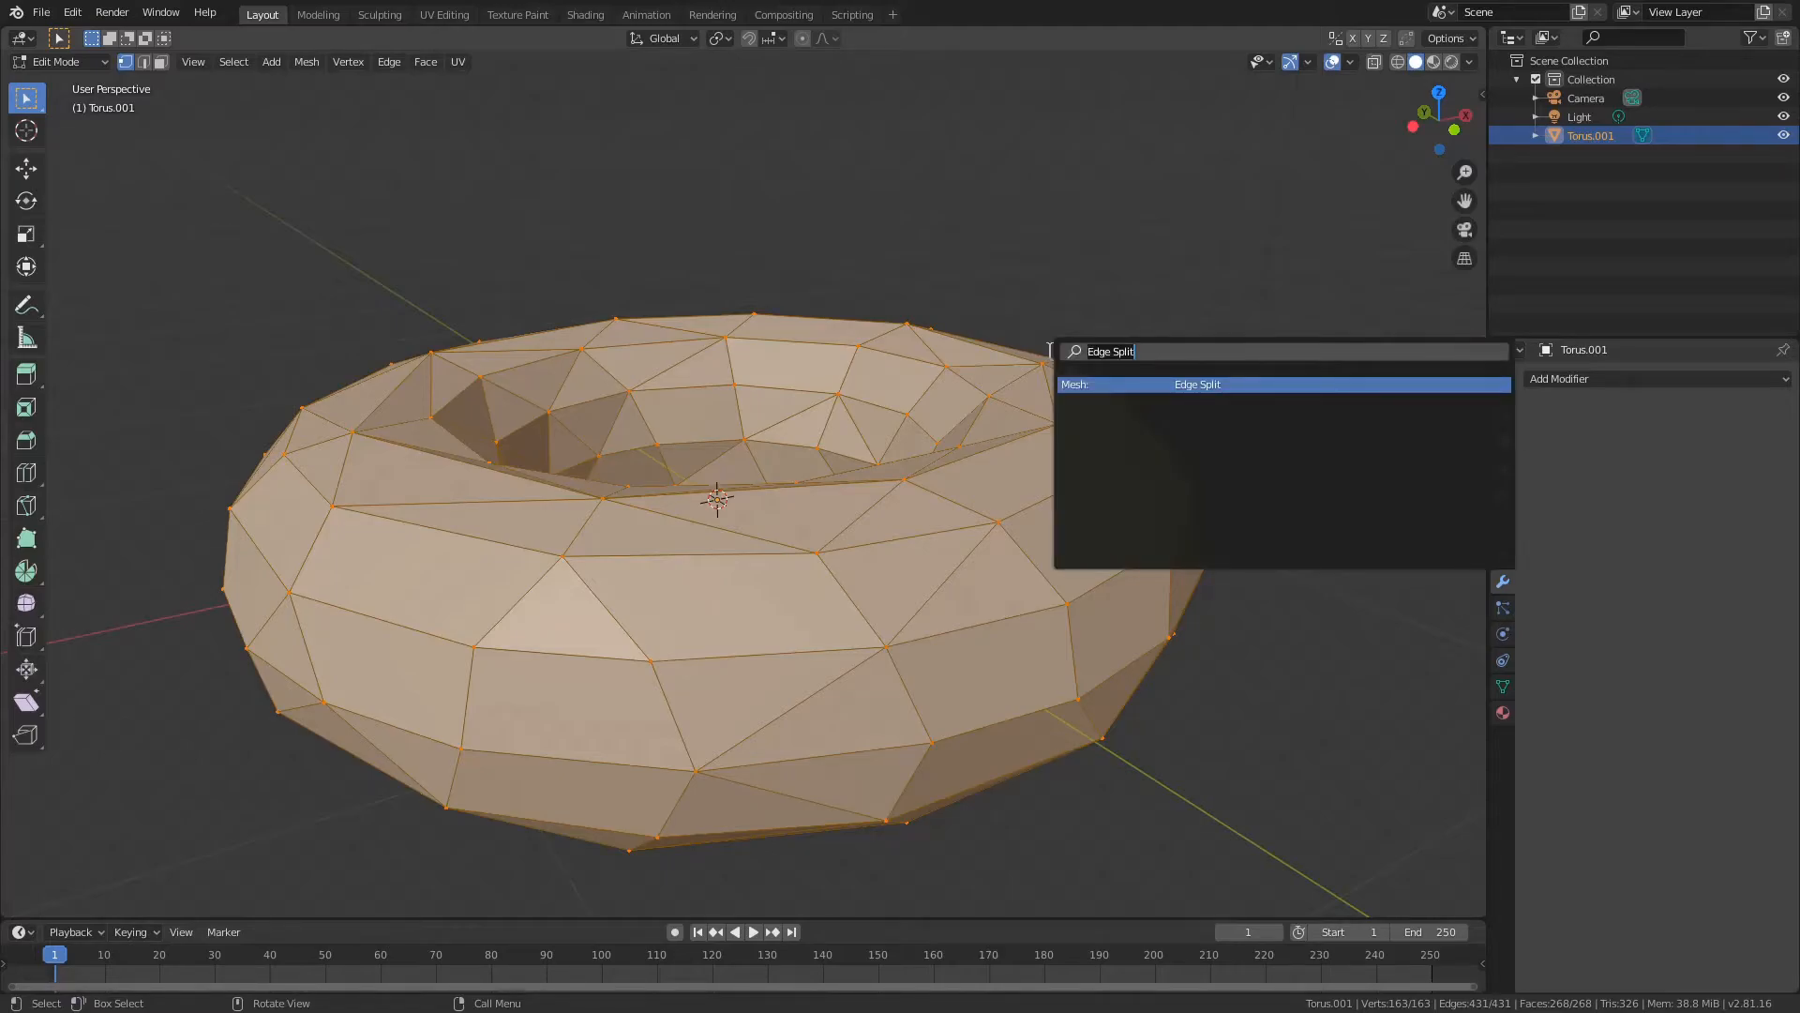
type("edge ")
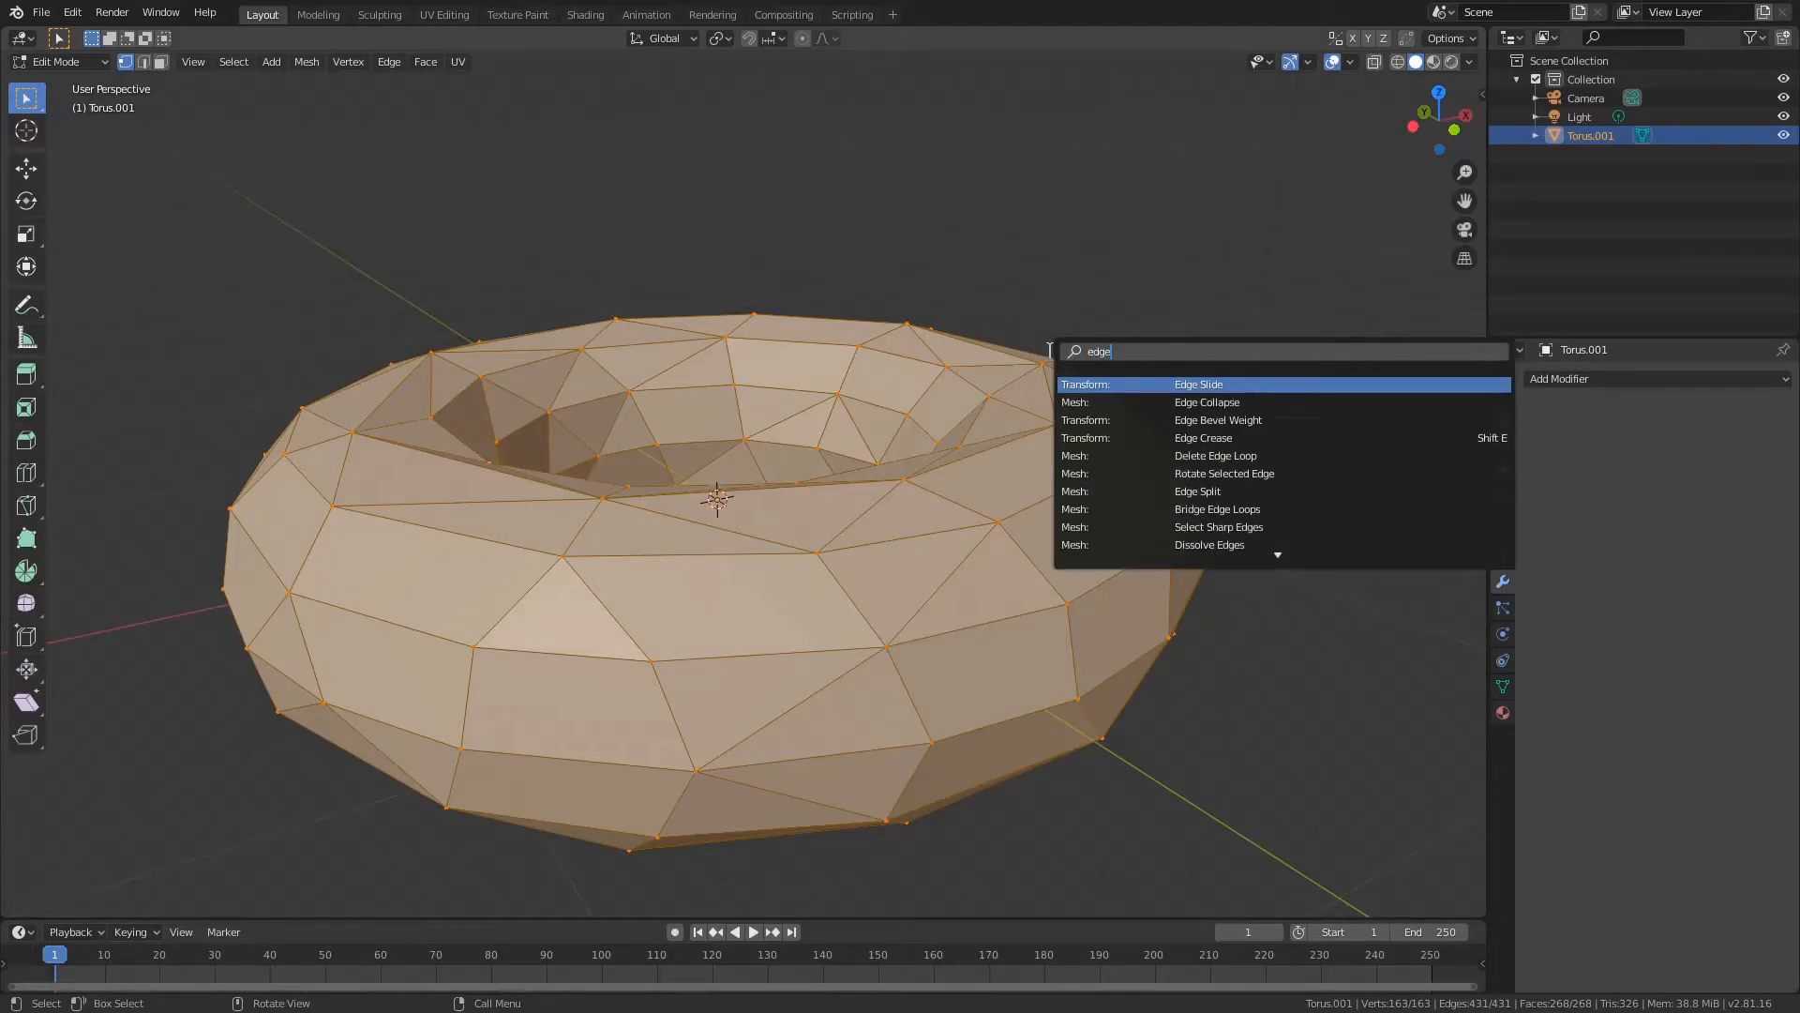
type("spl")
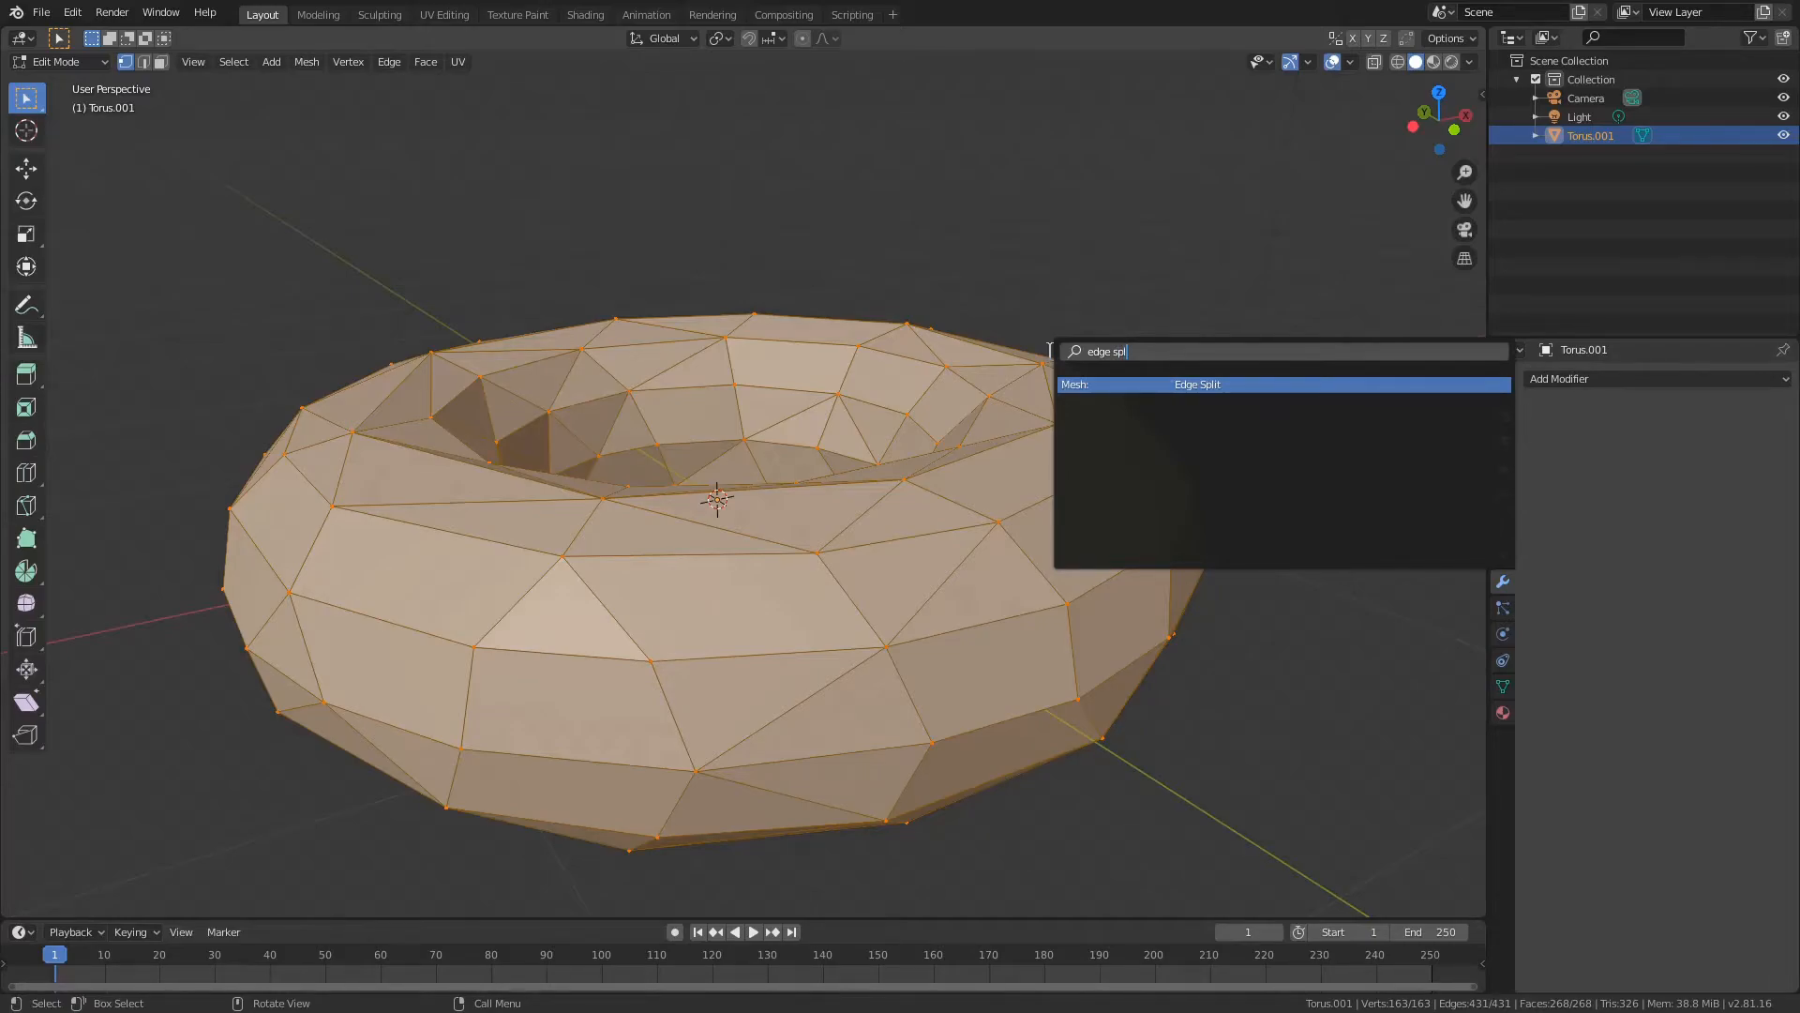
key("Return")
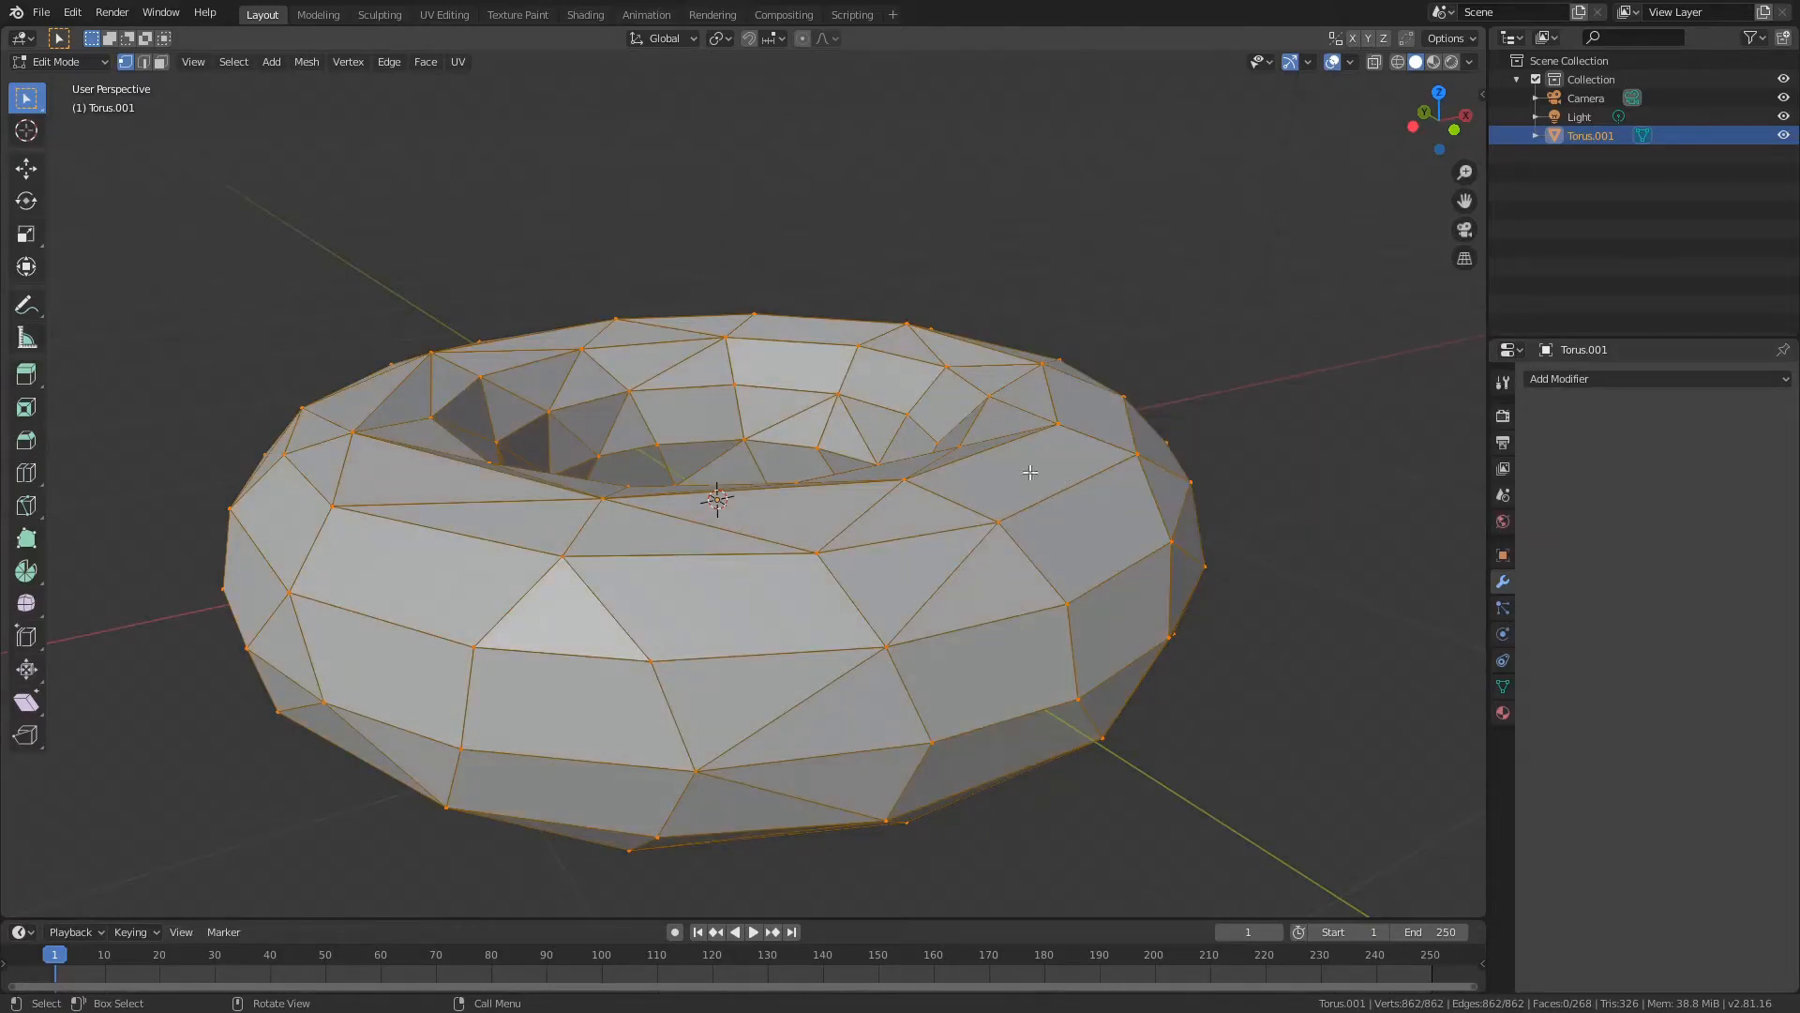
key("ctrl+z")
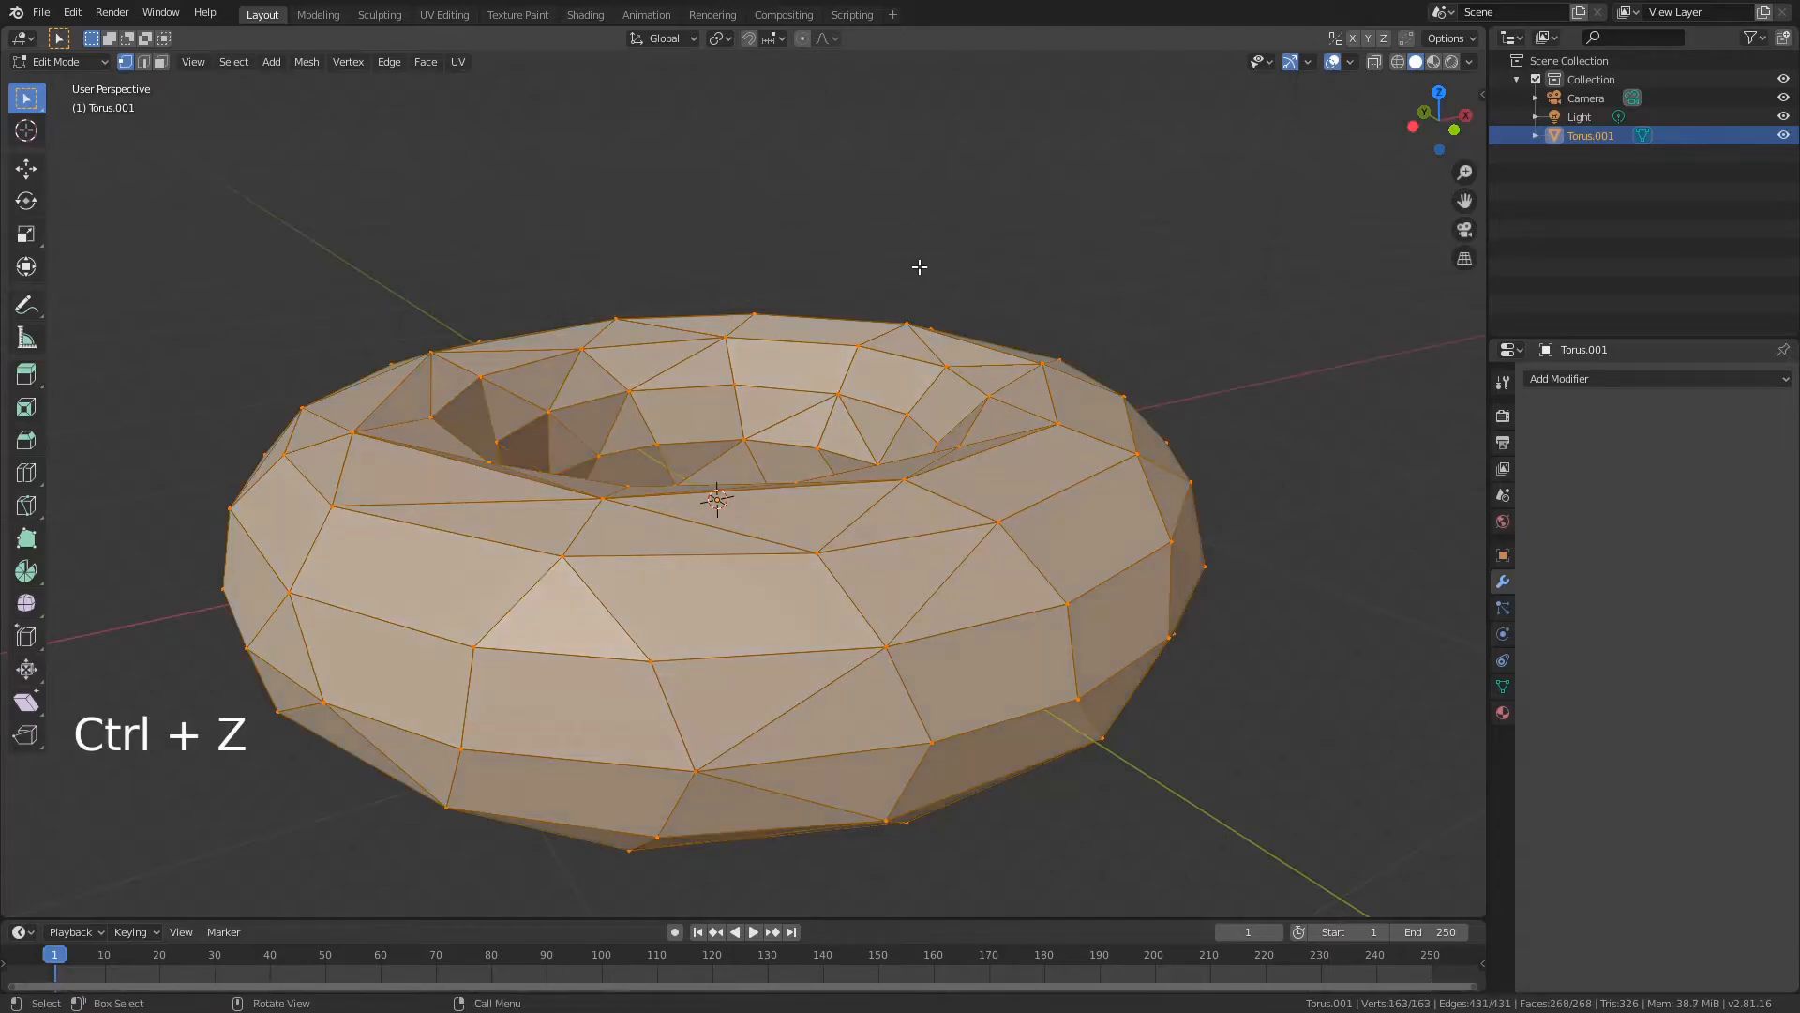
- Split all edges of the torus with the Edge Split command and select the whole mesh again
key("F3")
type("edge spl")
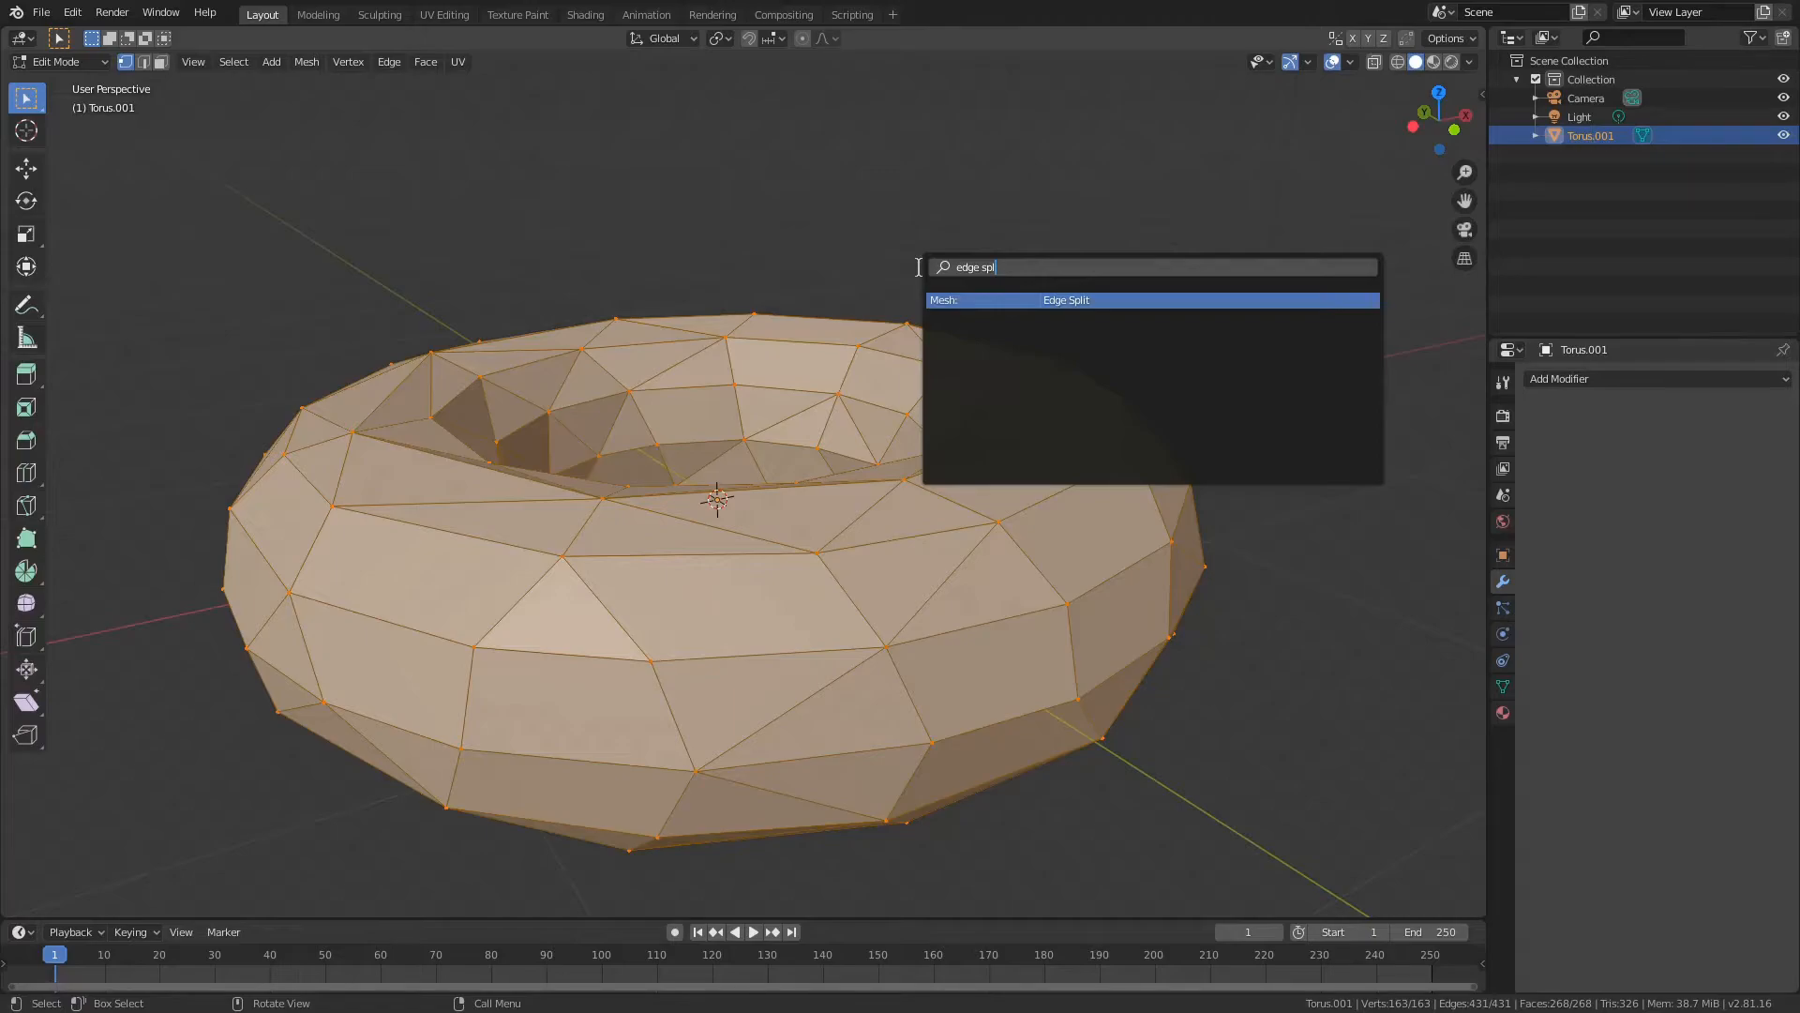
key("Return")
scroll(905, 644, "up", 5)
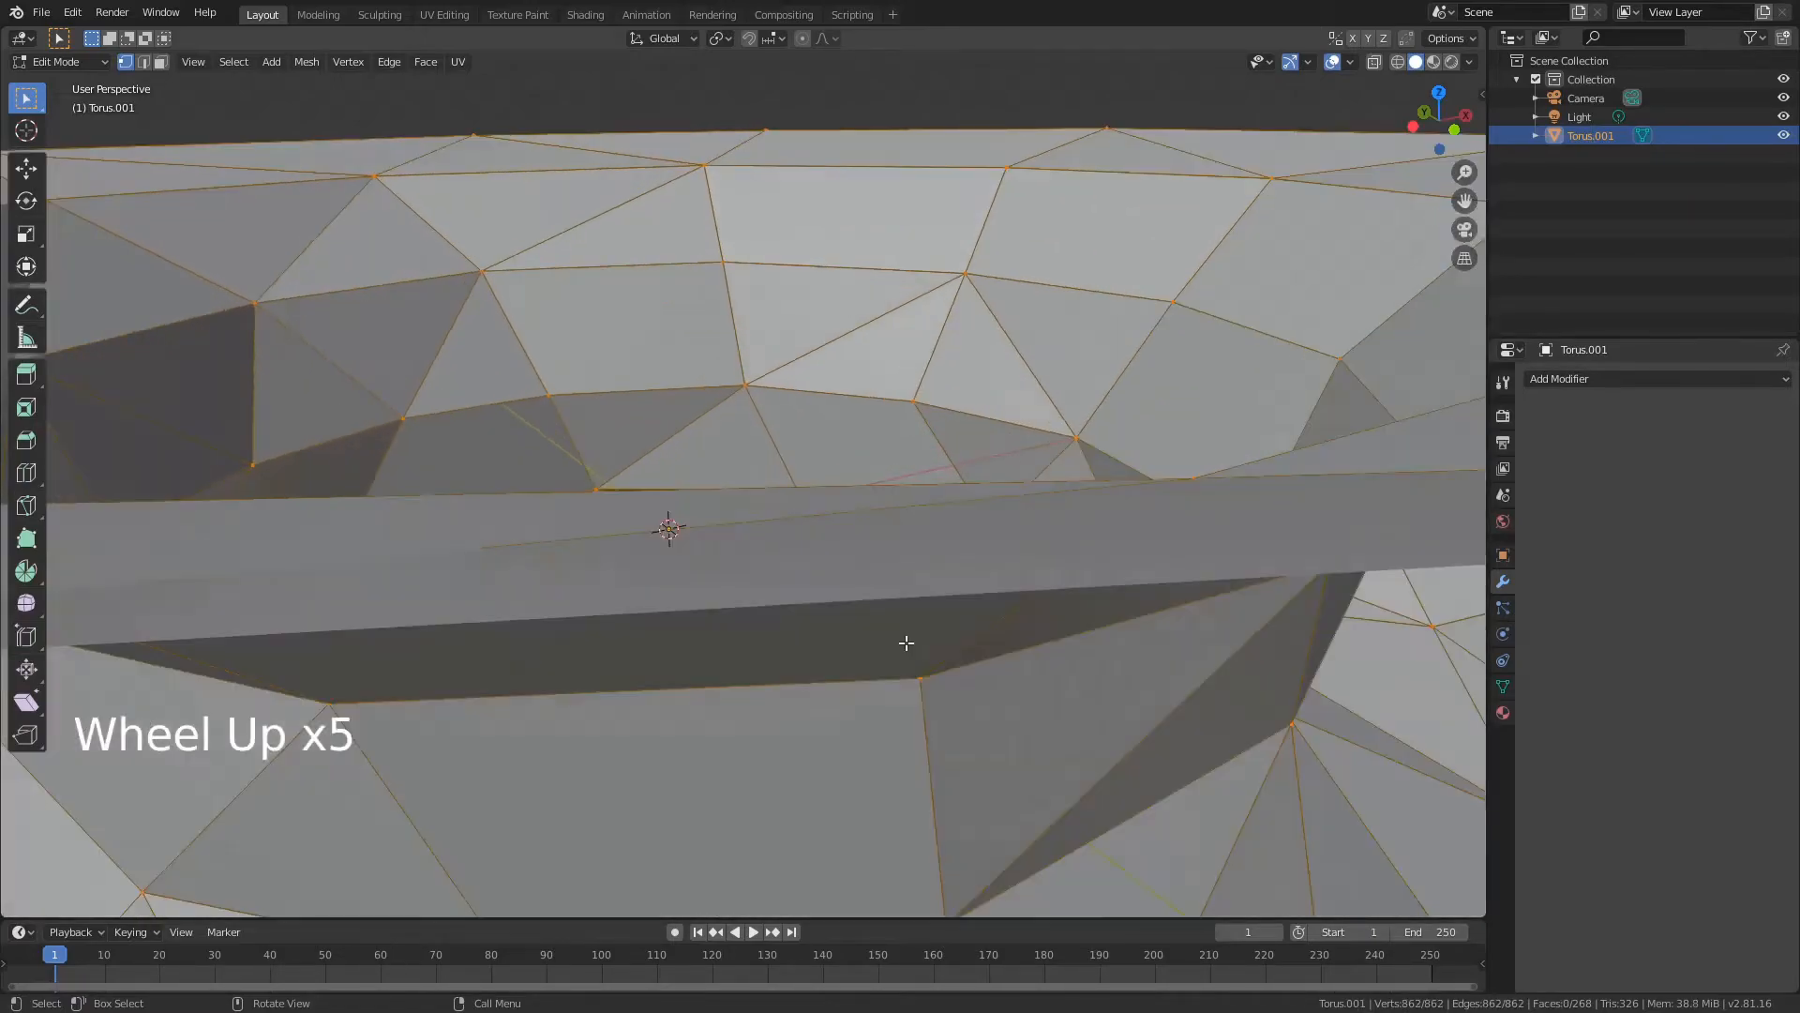
scroll(703, 507, "down", 4)
middle_click_drag(703, 506, 919, 540, "shift")
scroll(858, 490, "up", 1)
scroll(858, 490, "up", 1)
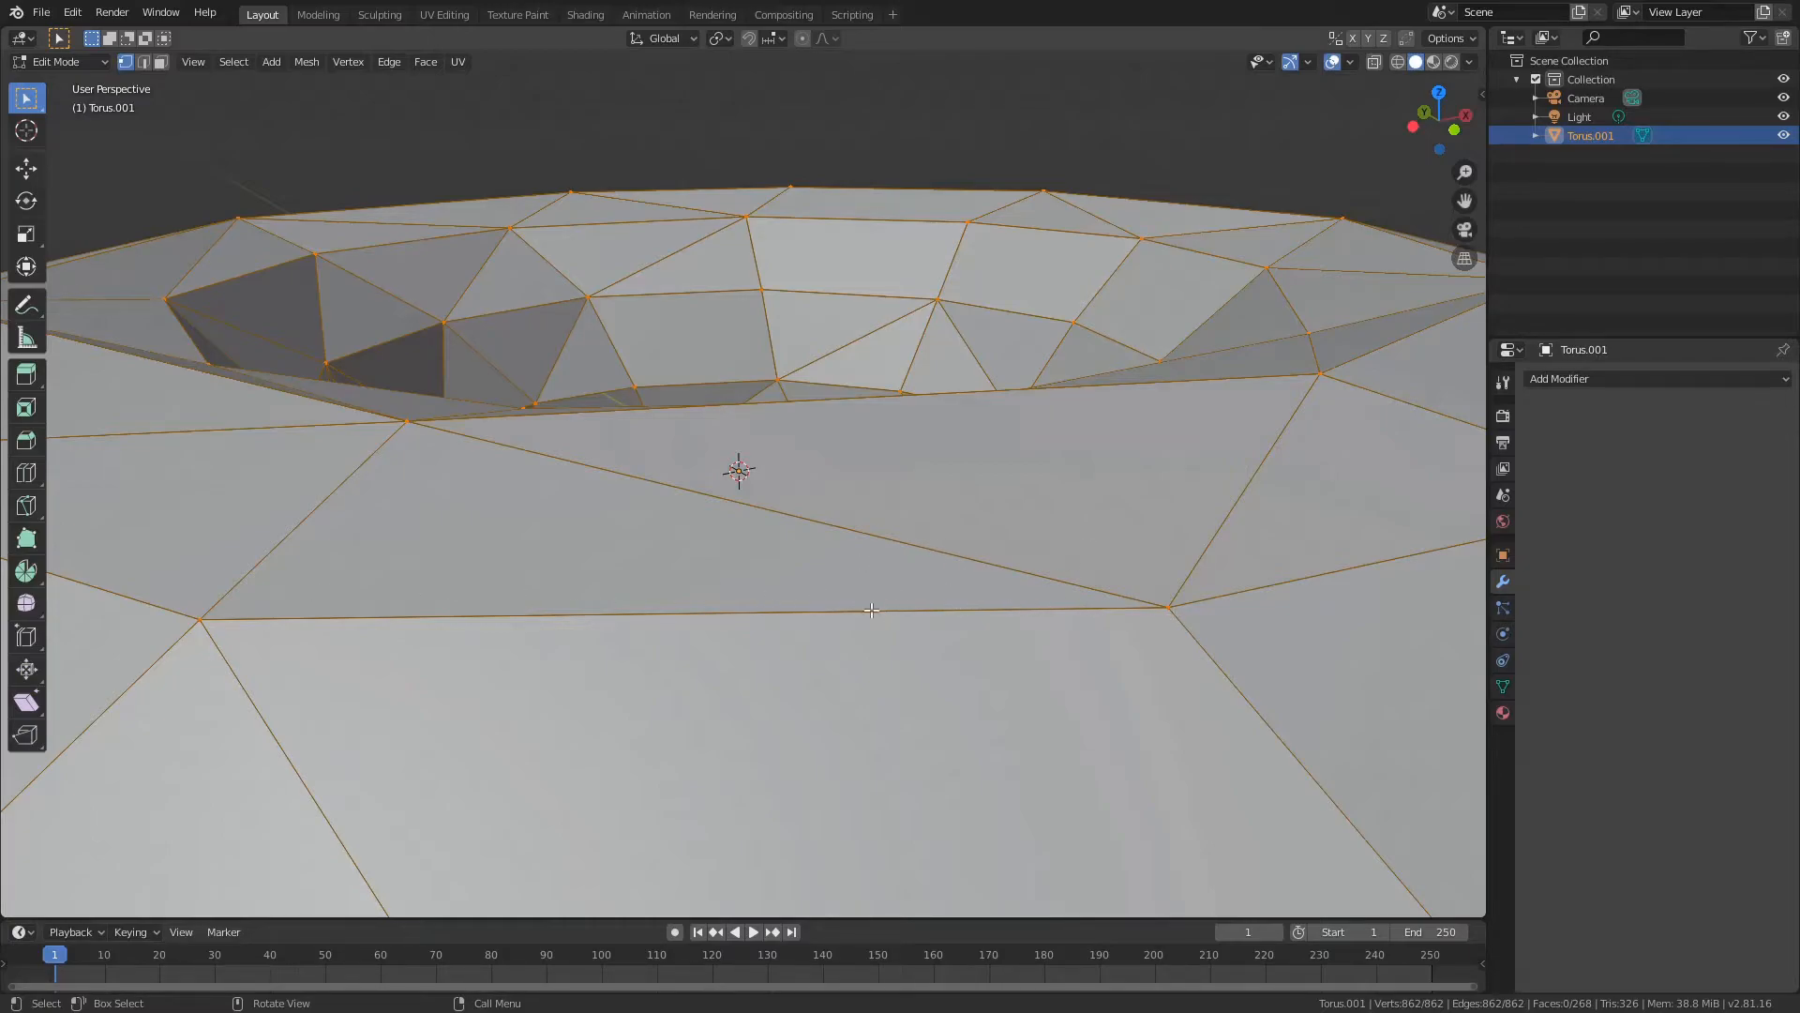
scroll(940, 645, "down", 4)
middle_click_drag(922, 526, 841, 485, "shift")
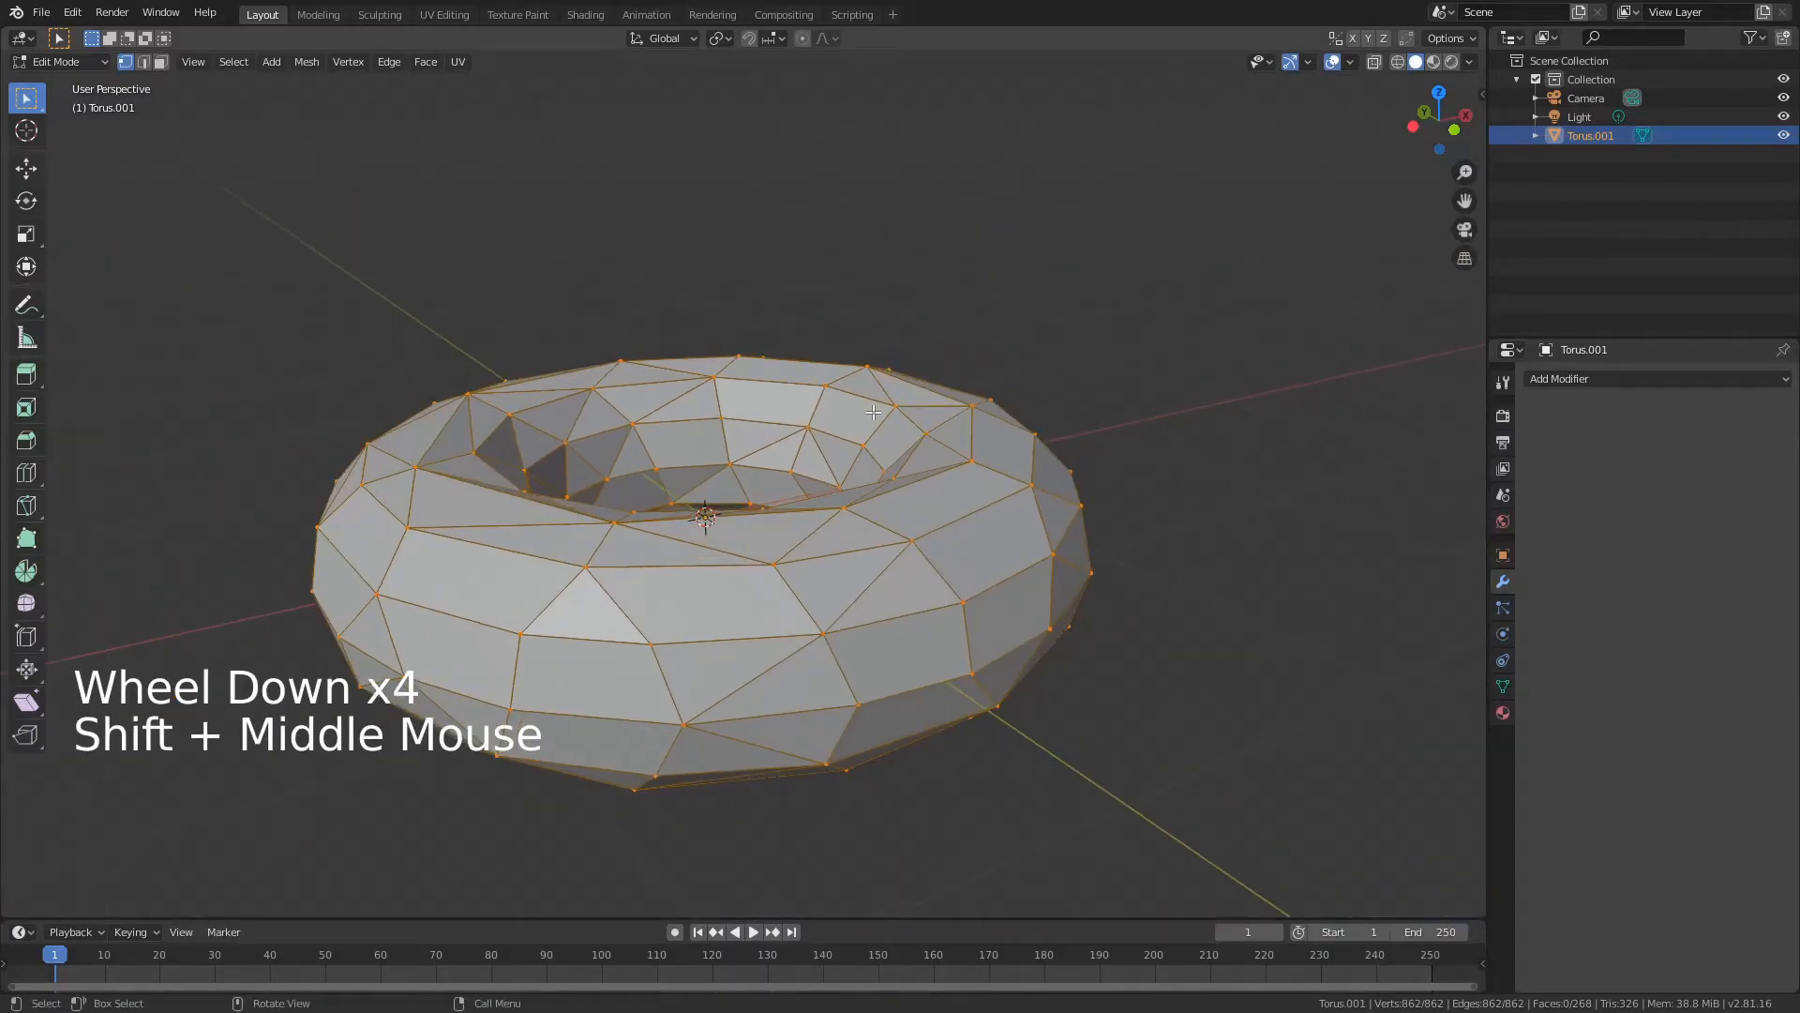
key("a")
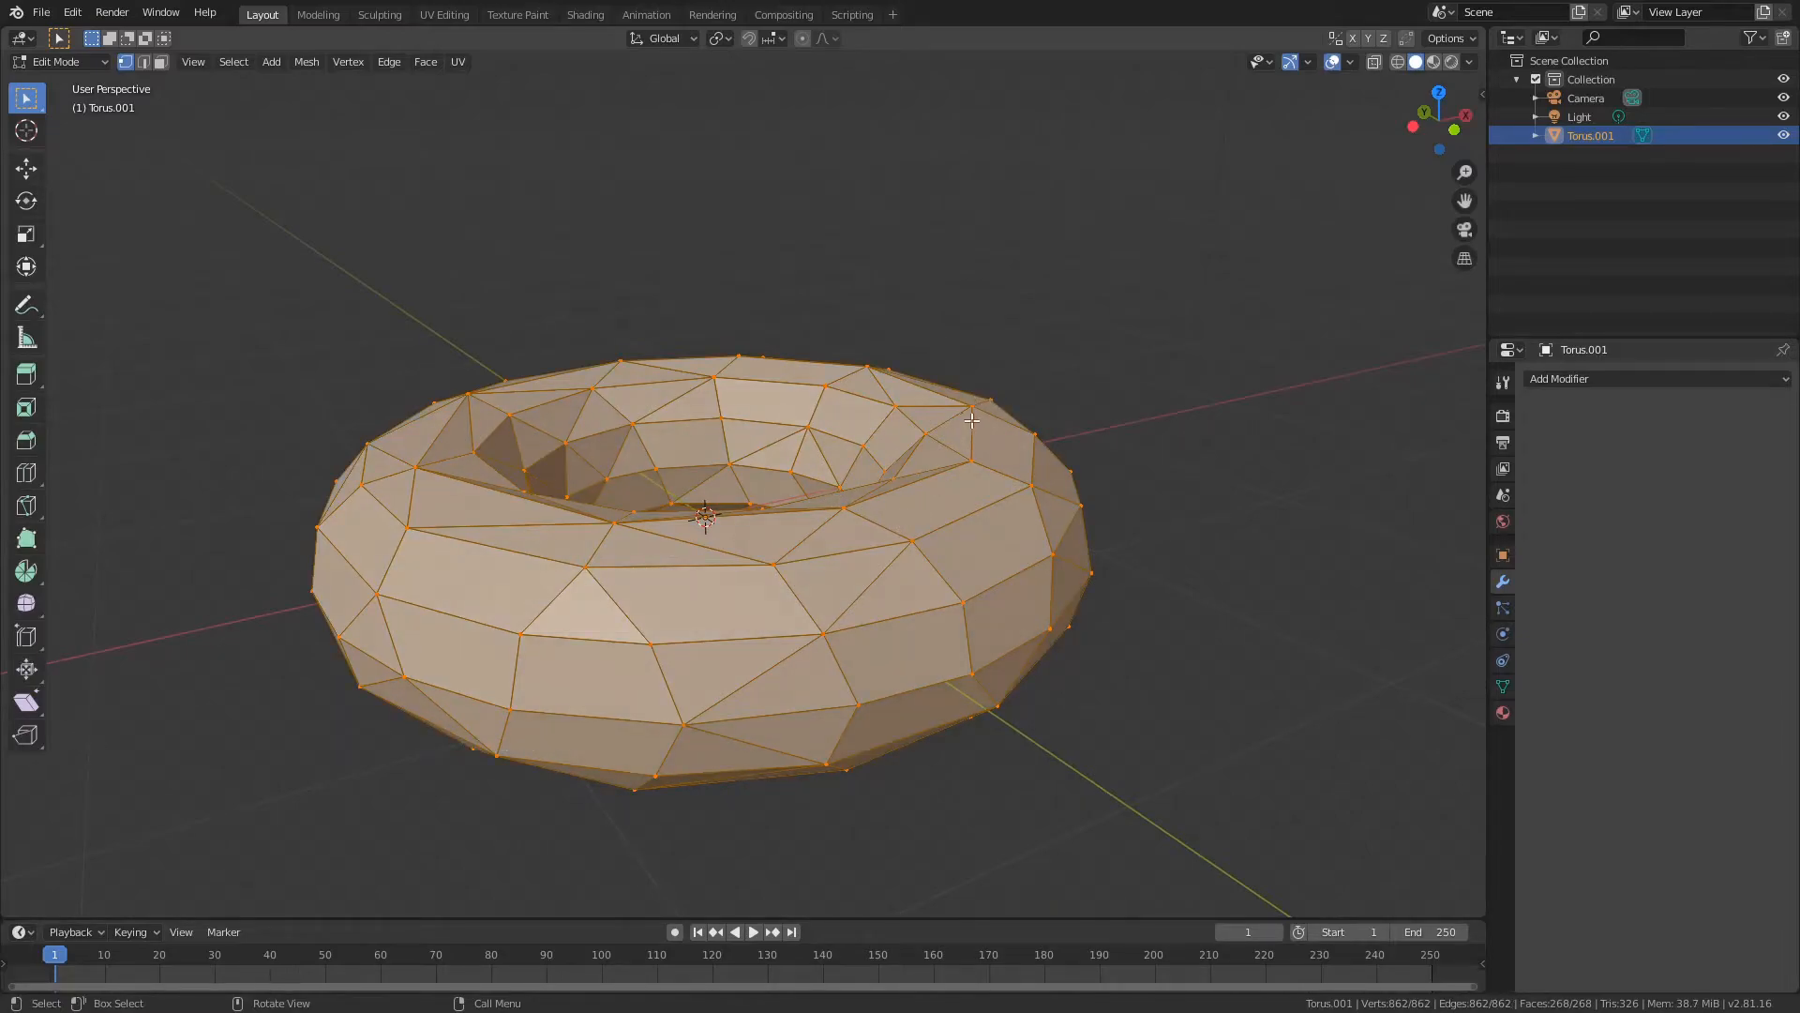
- Set the transform pivot point to 3D Cursor and try scaling the whole mesh around it
left_click(720, 40)
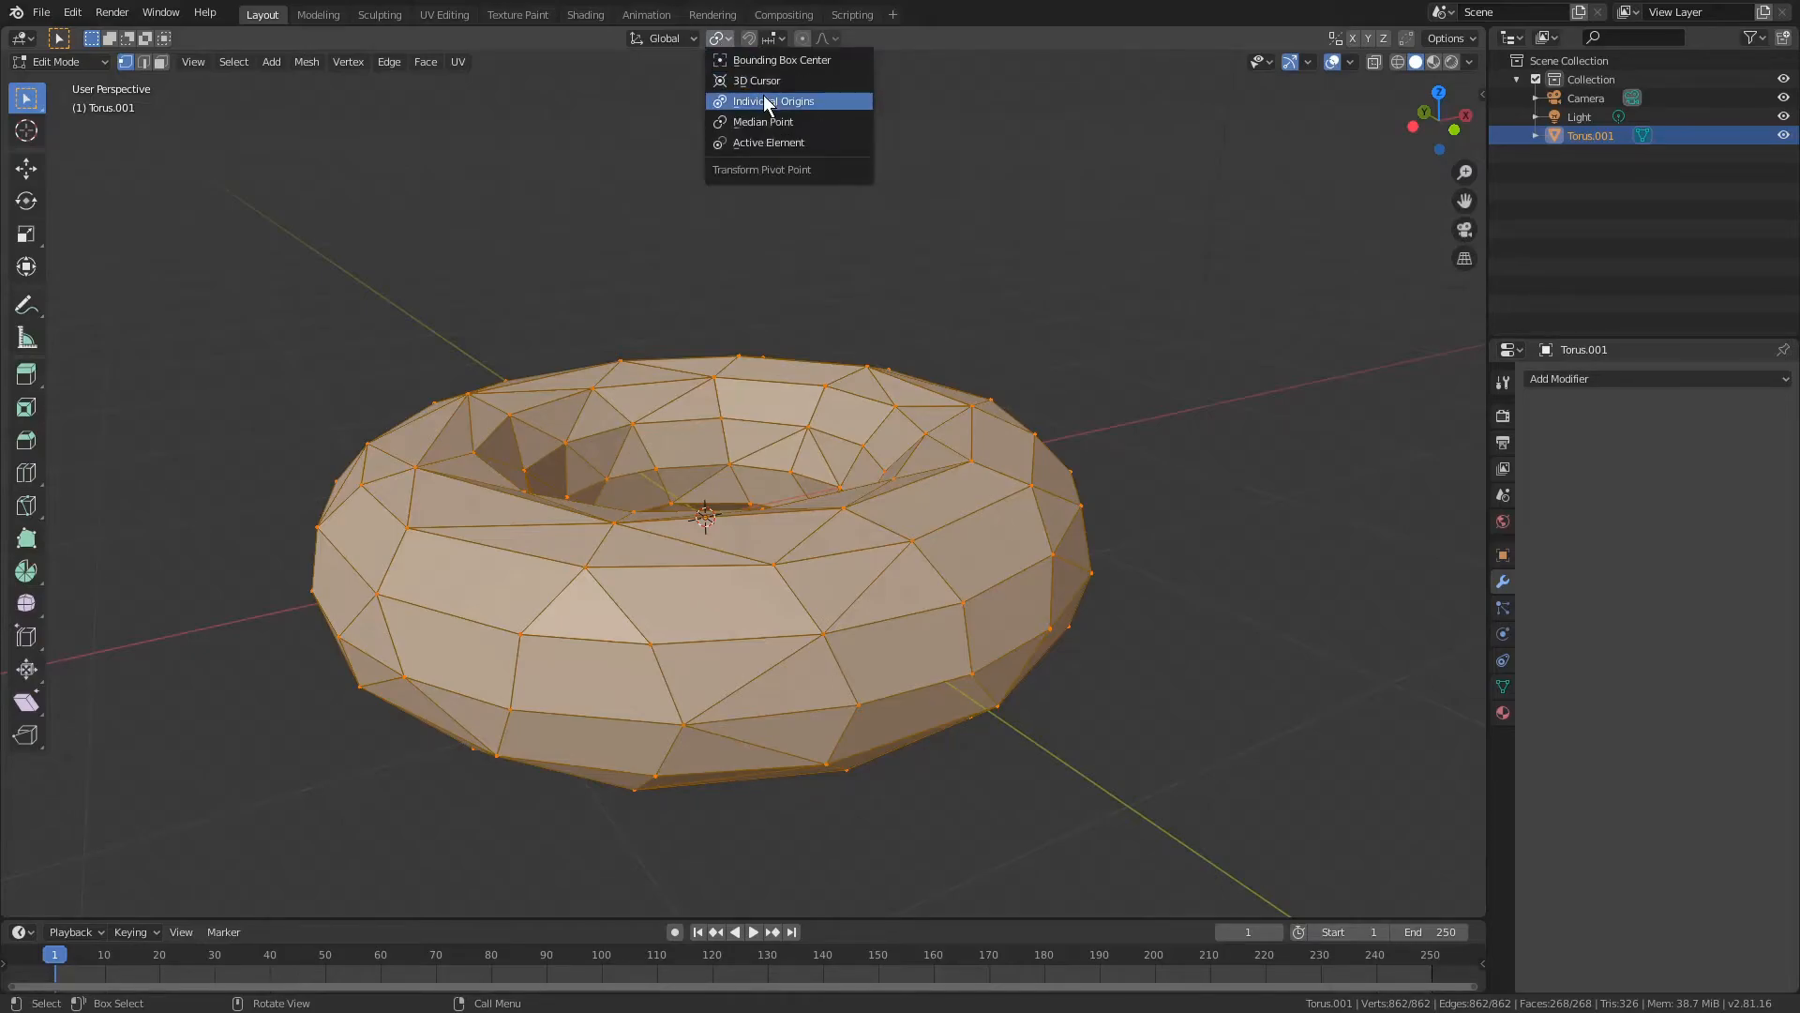
scroll(952, 325, "up", 2)
middle_click_drag(952, 325, 845, 448, "shift")
scroll(849, 436, "up", 1)
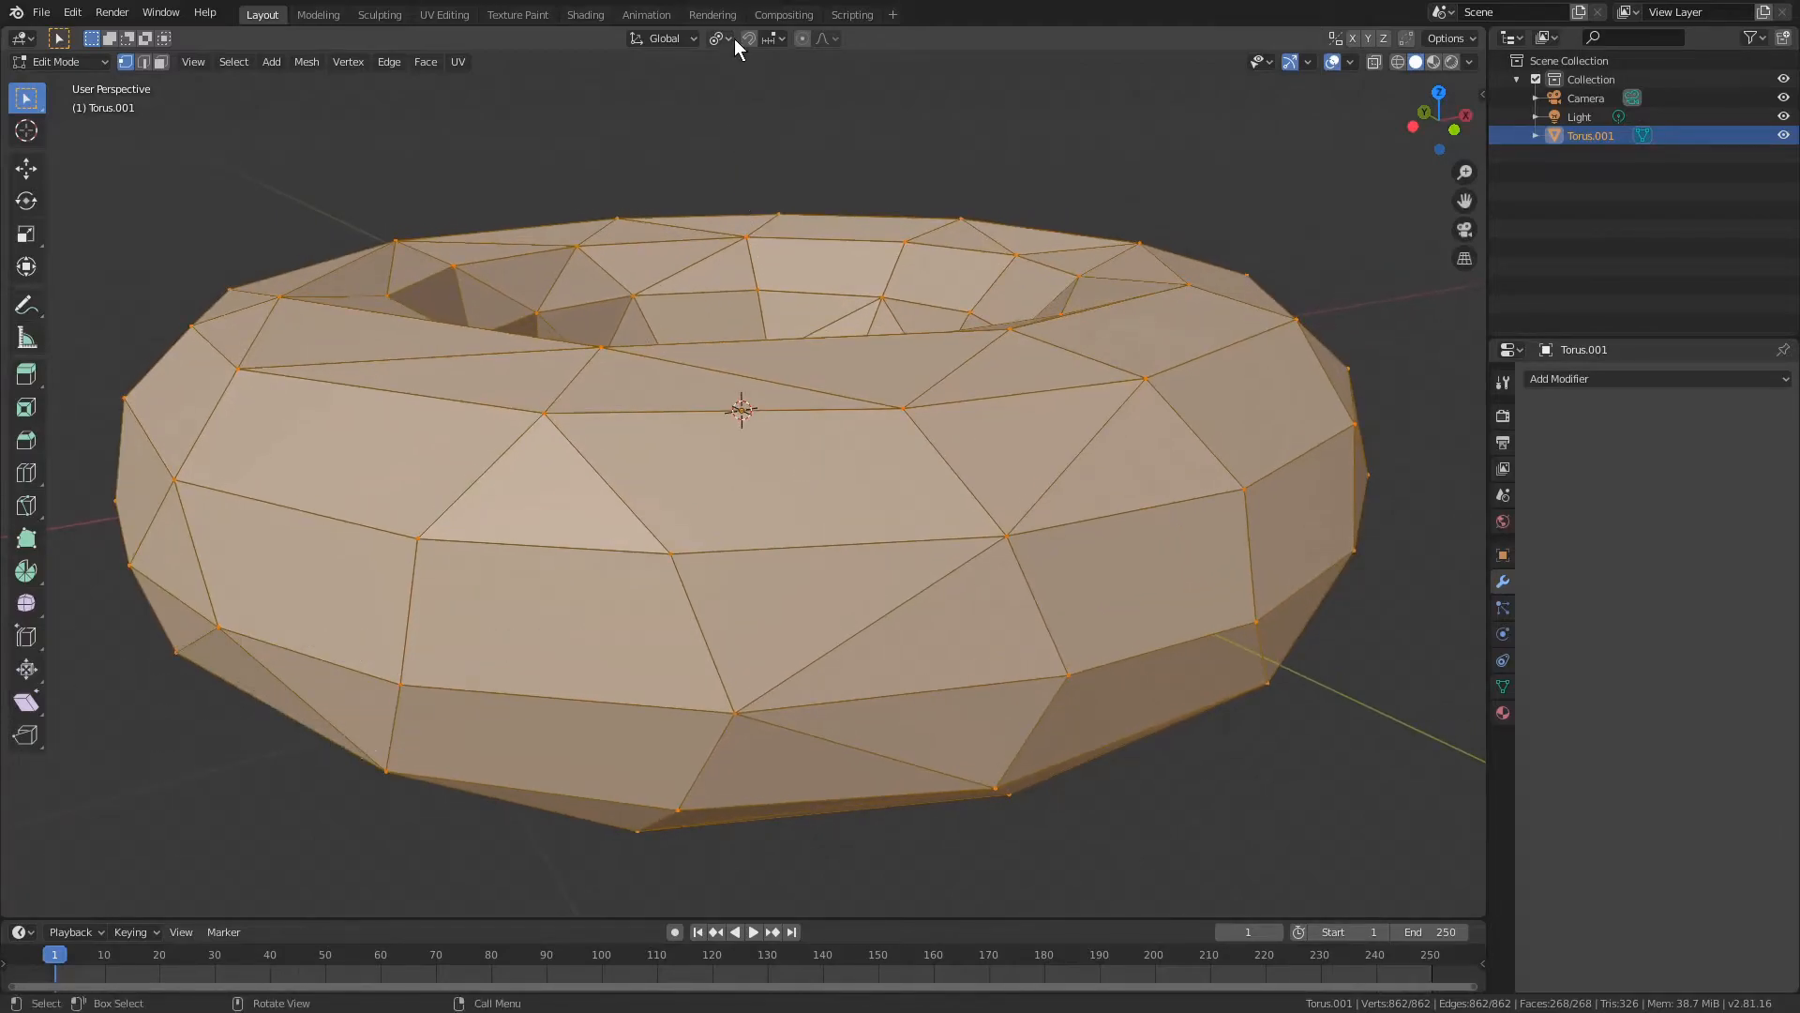
left_click(732, 38)
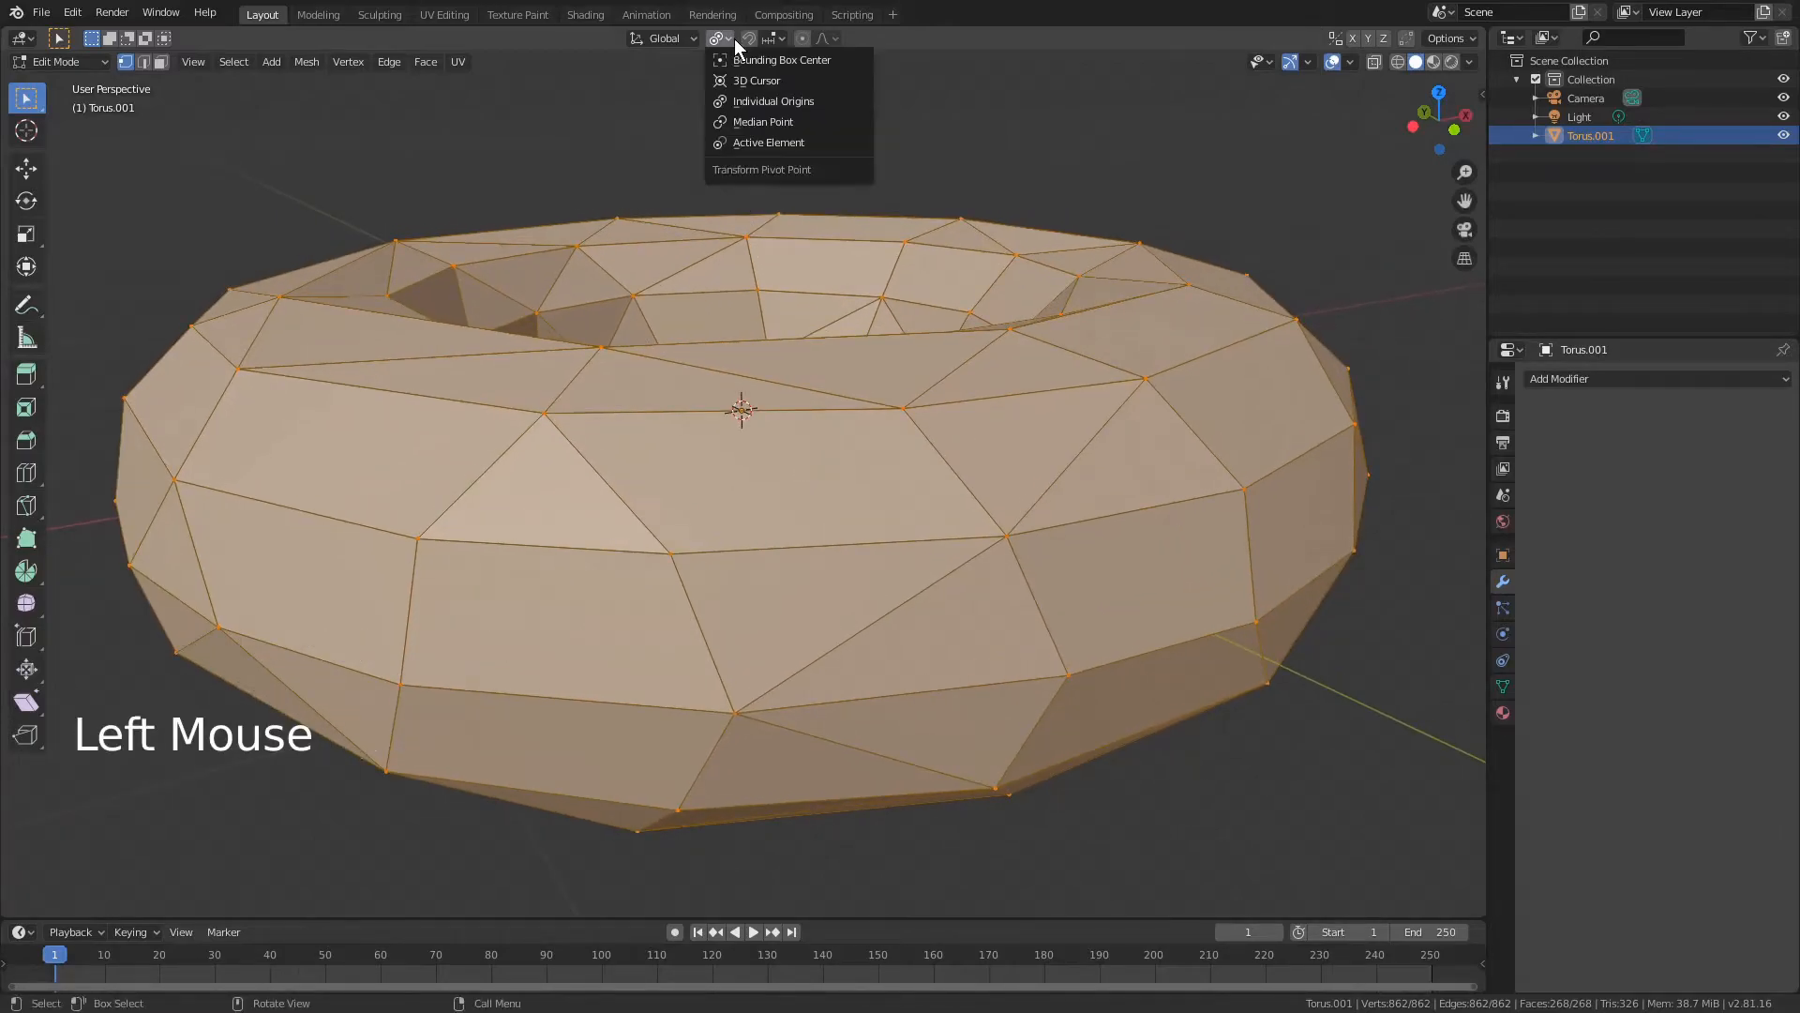
left_click(768, 82)
scroll(937, 197, "down", 3)
middle_click_drag(993, 214, 1089, 272)
scroll(1081, 243, "up", 2)
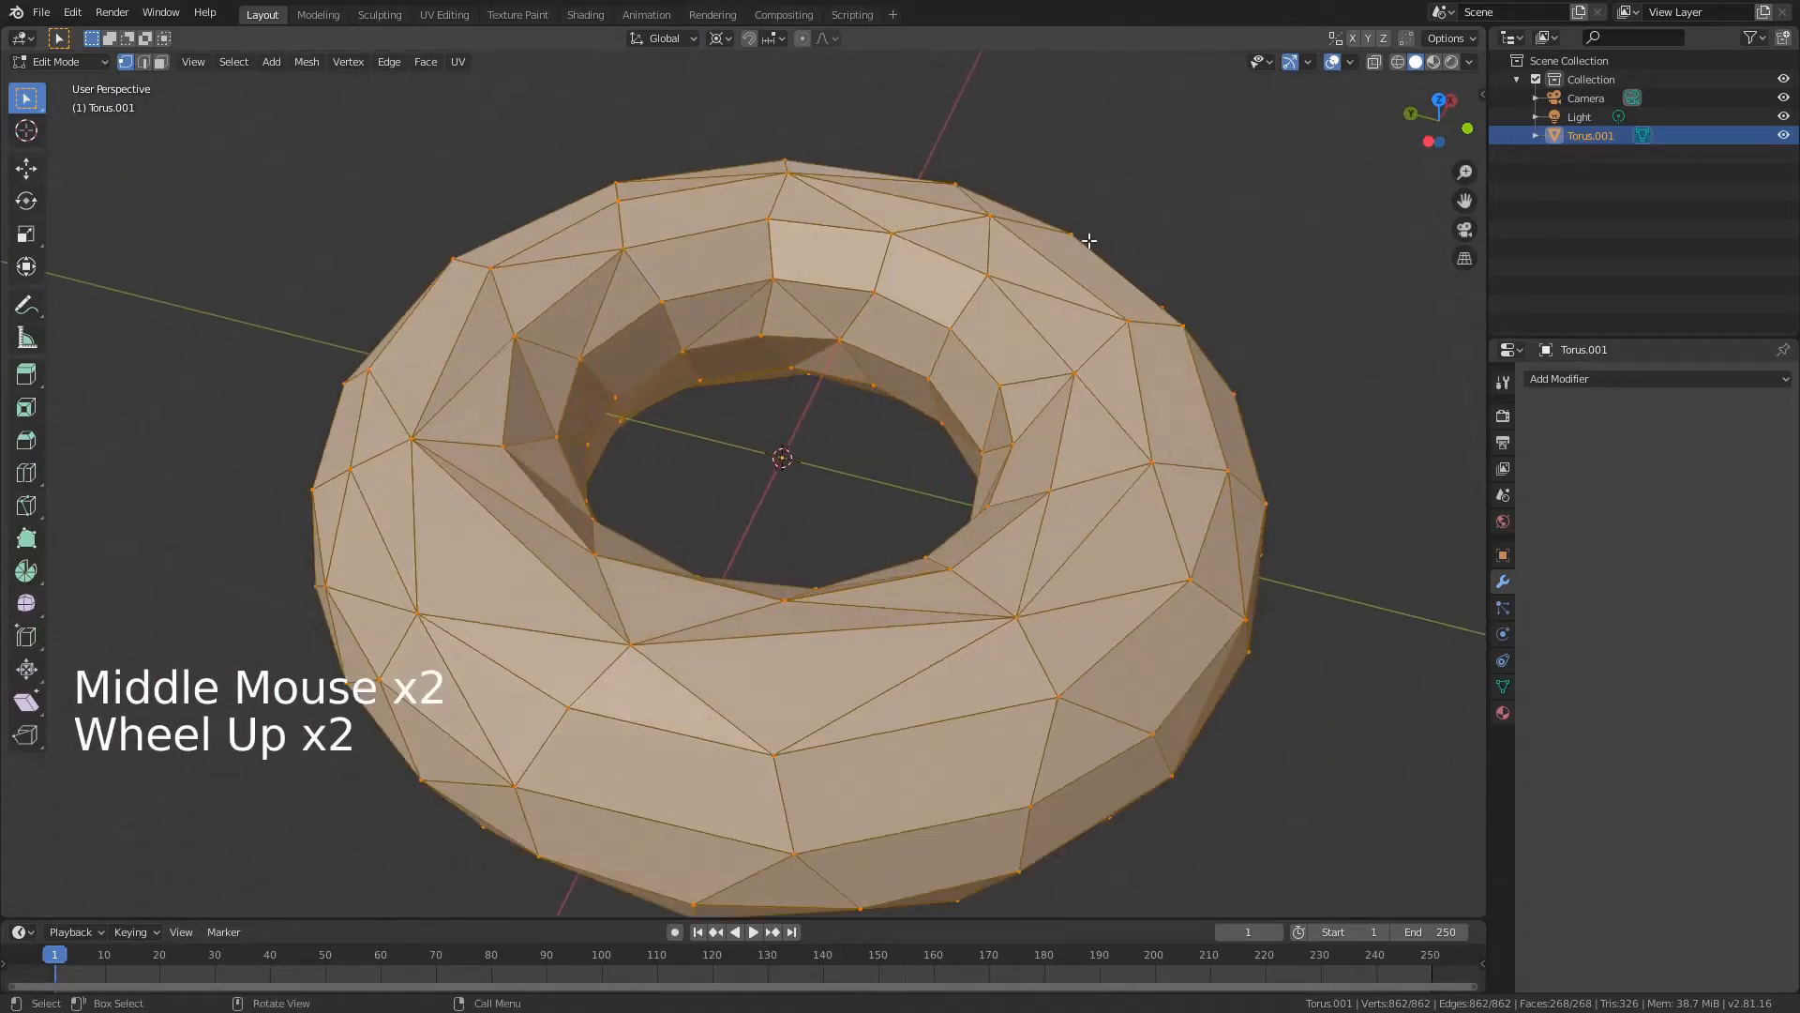
key("s")
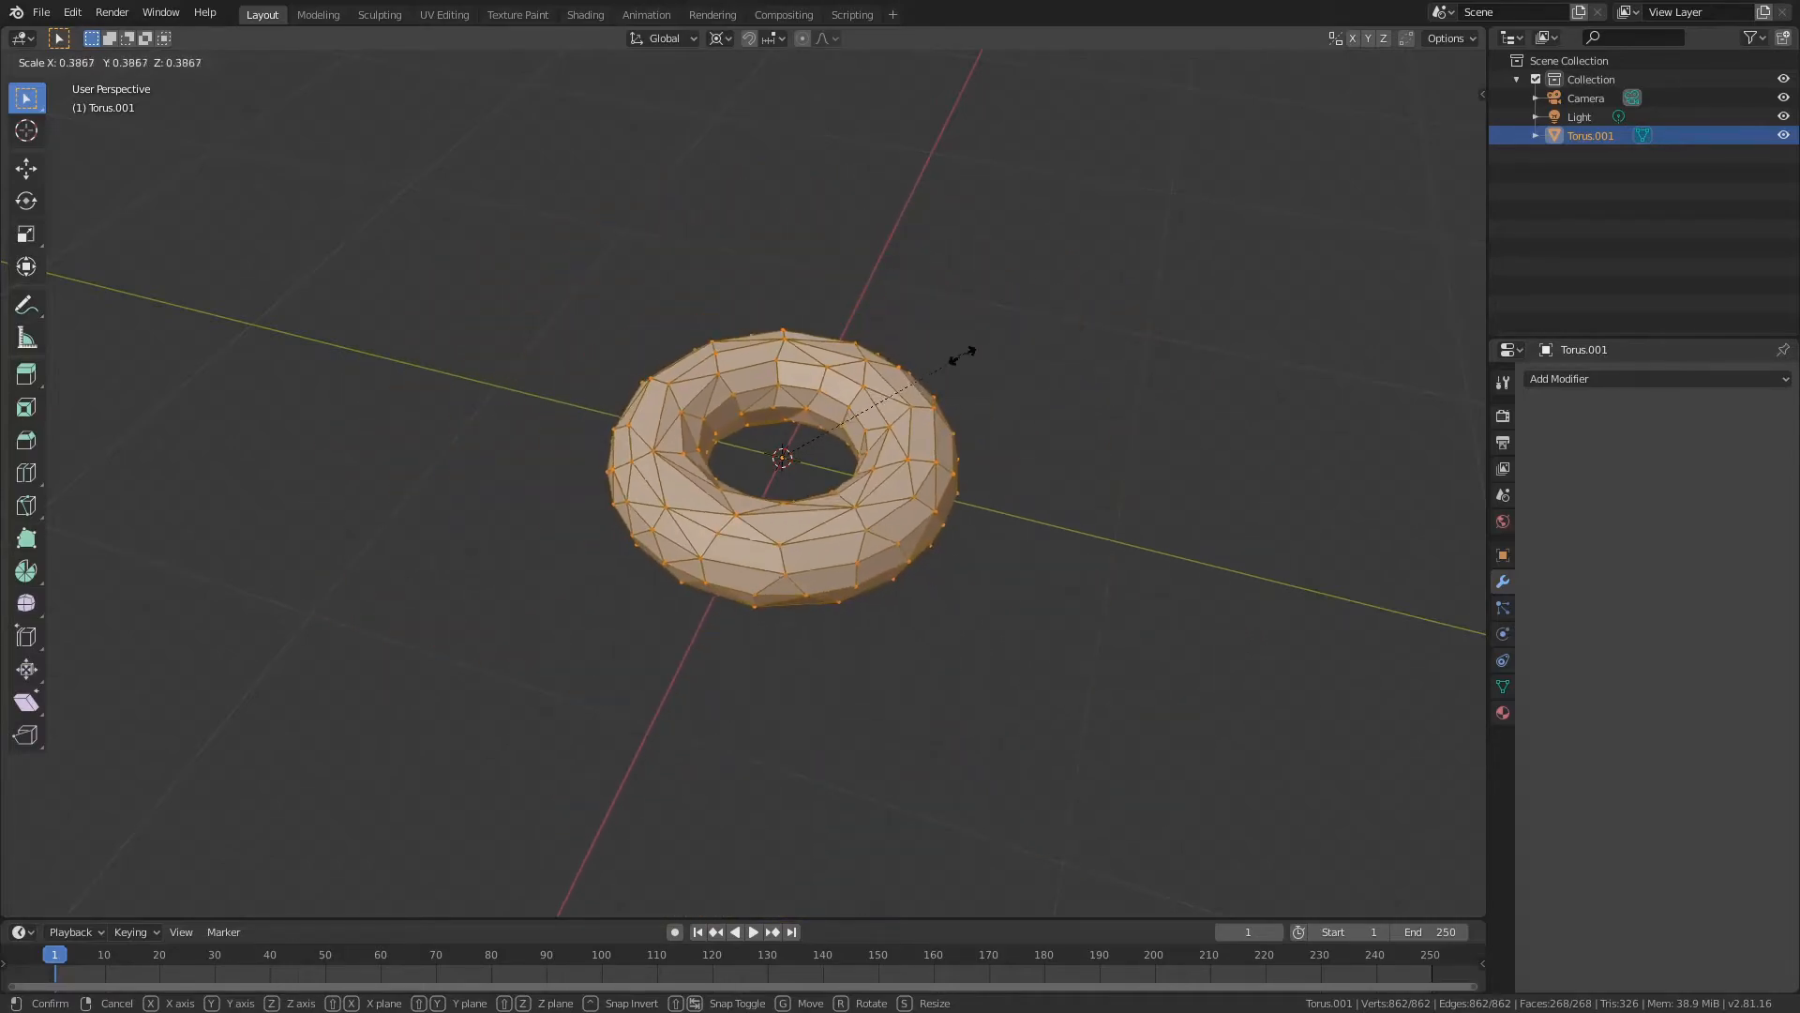
right_click(938, 174)
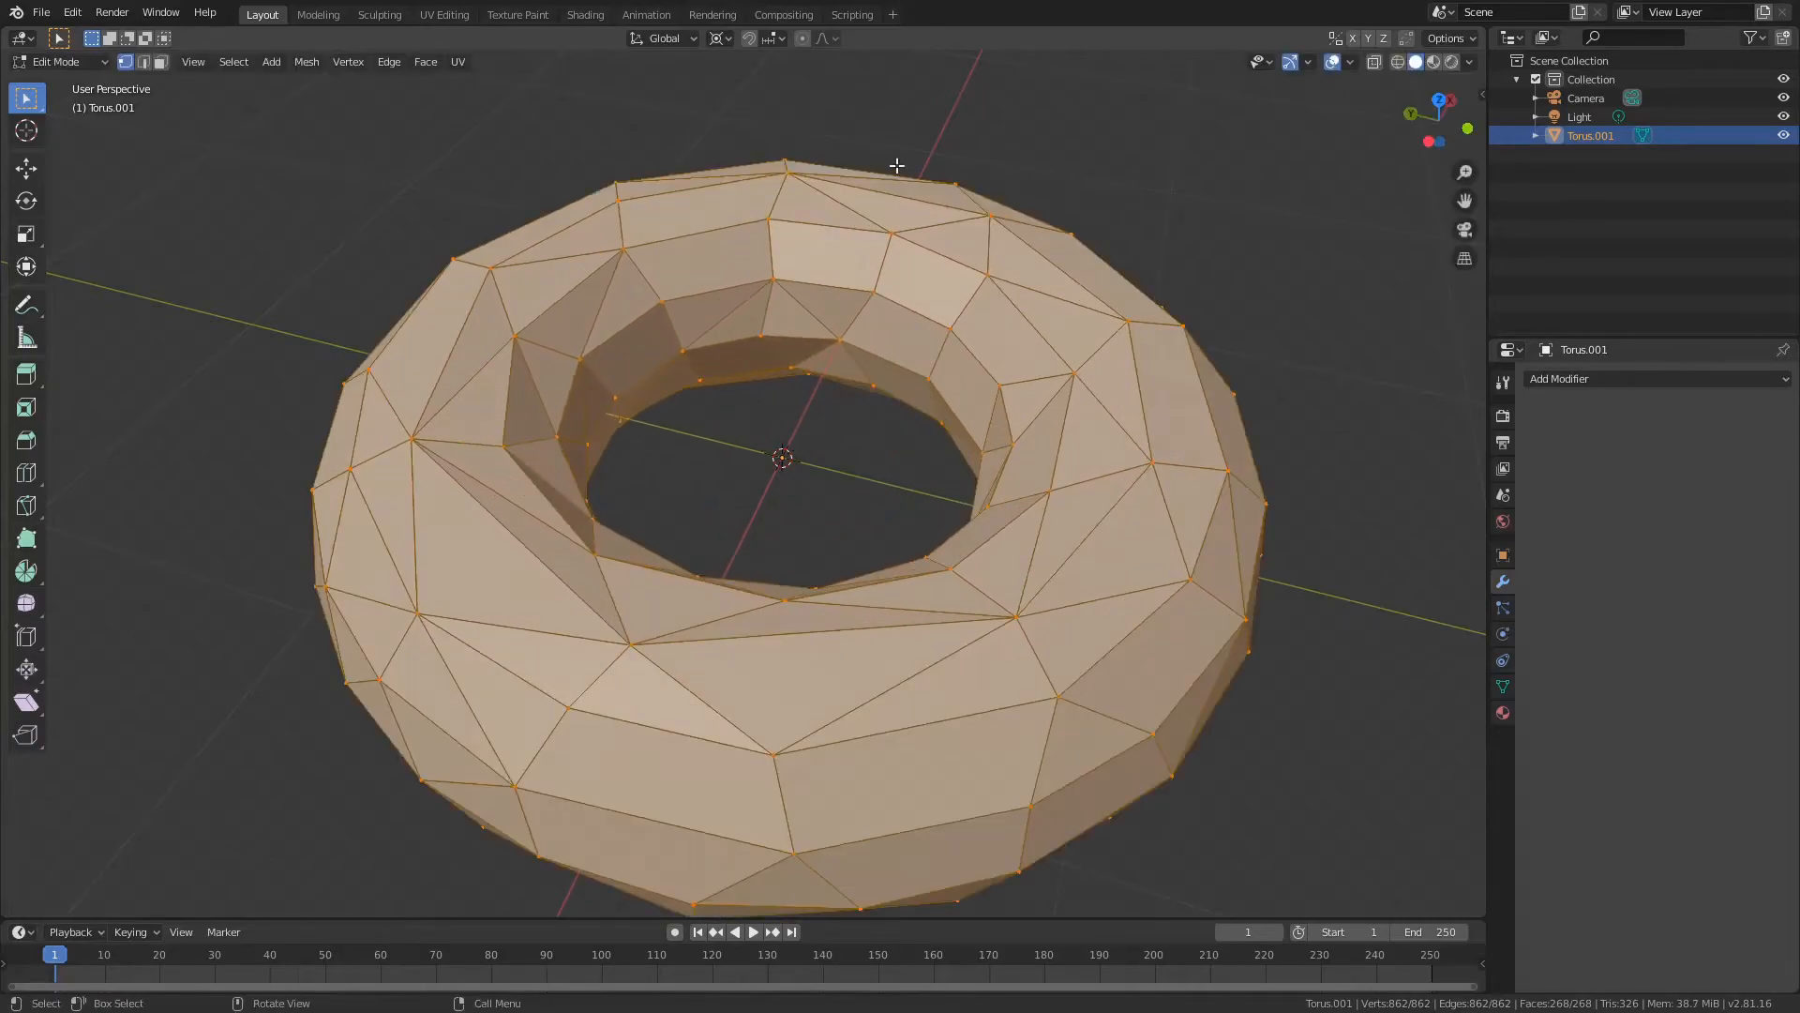
- Set the transform pivot point to Individual Origins for the selected torus faces
left_click(723, 41)
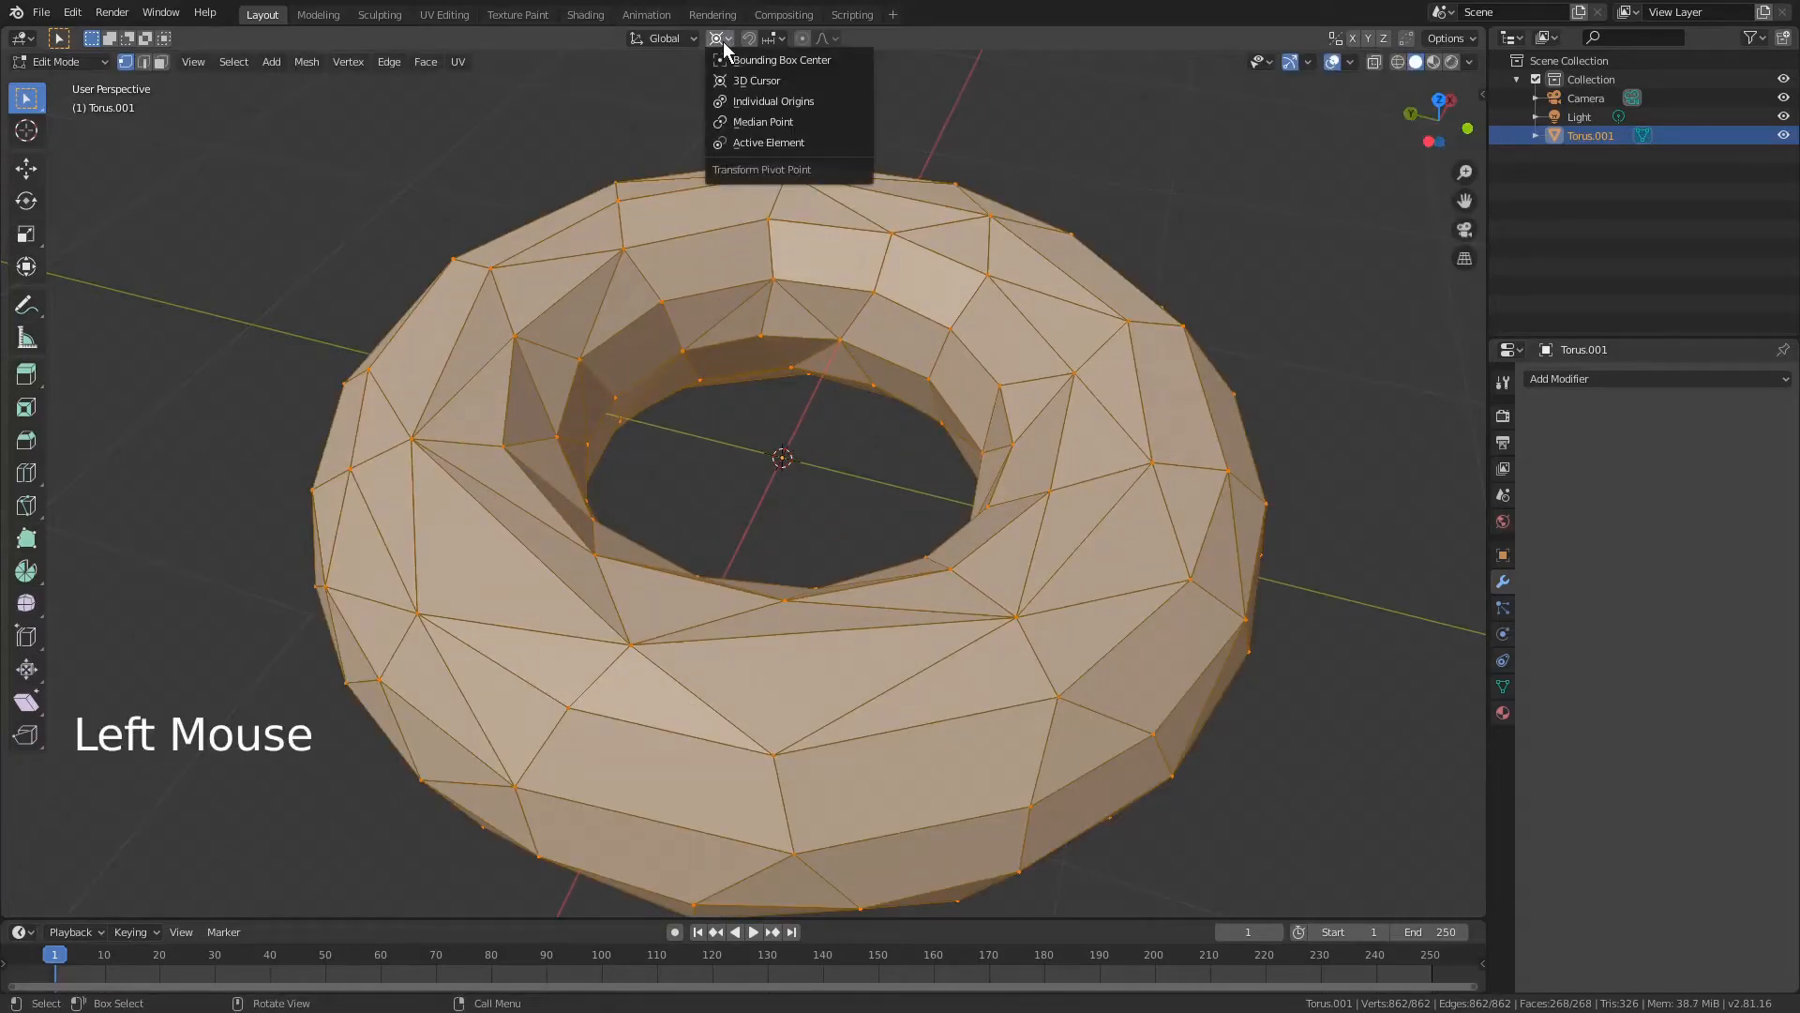
left_click(757, 104)
middle_click_drag(949, 337, 750, 193, "shift")
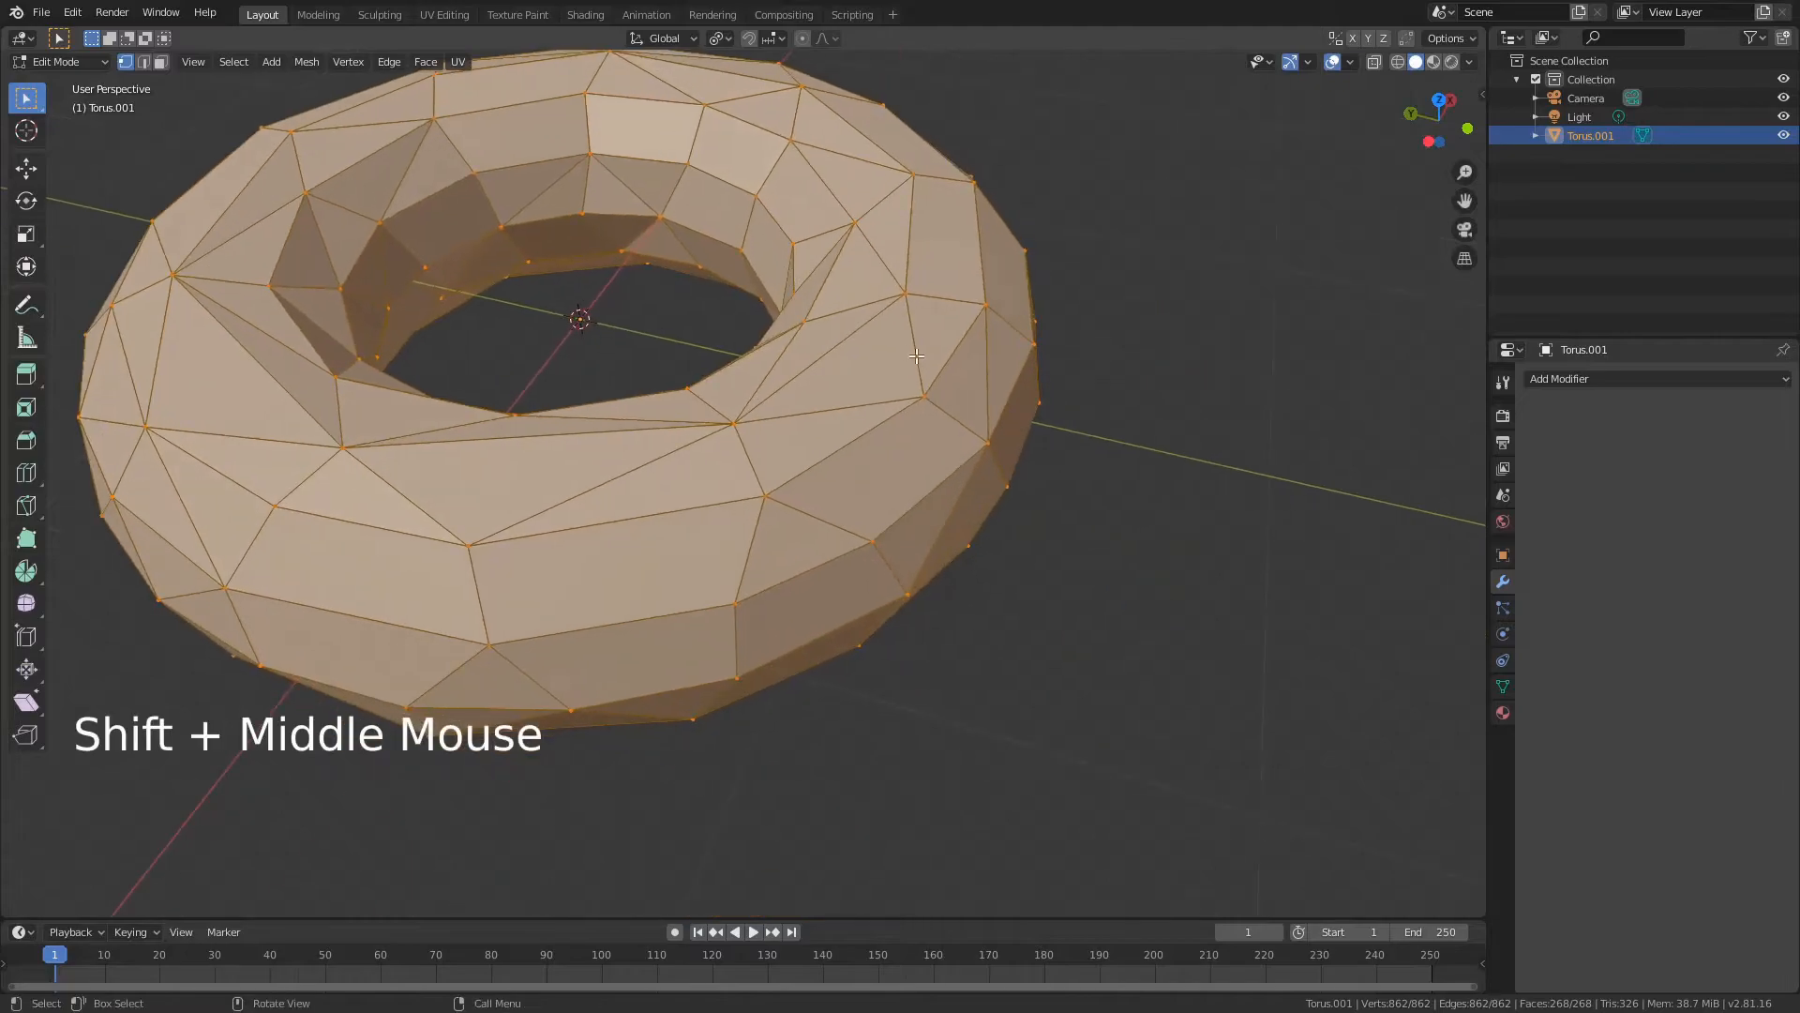
middle_click_drag(912, 391, 799, 282)
middle_click_drag(897, 351, 931, 525, "shift")
scroll(926, 445, "up", 1)
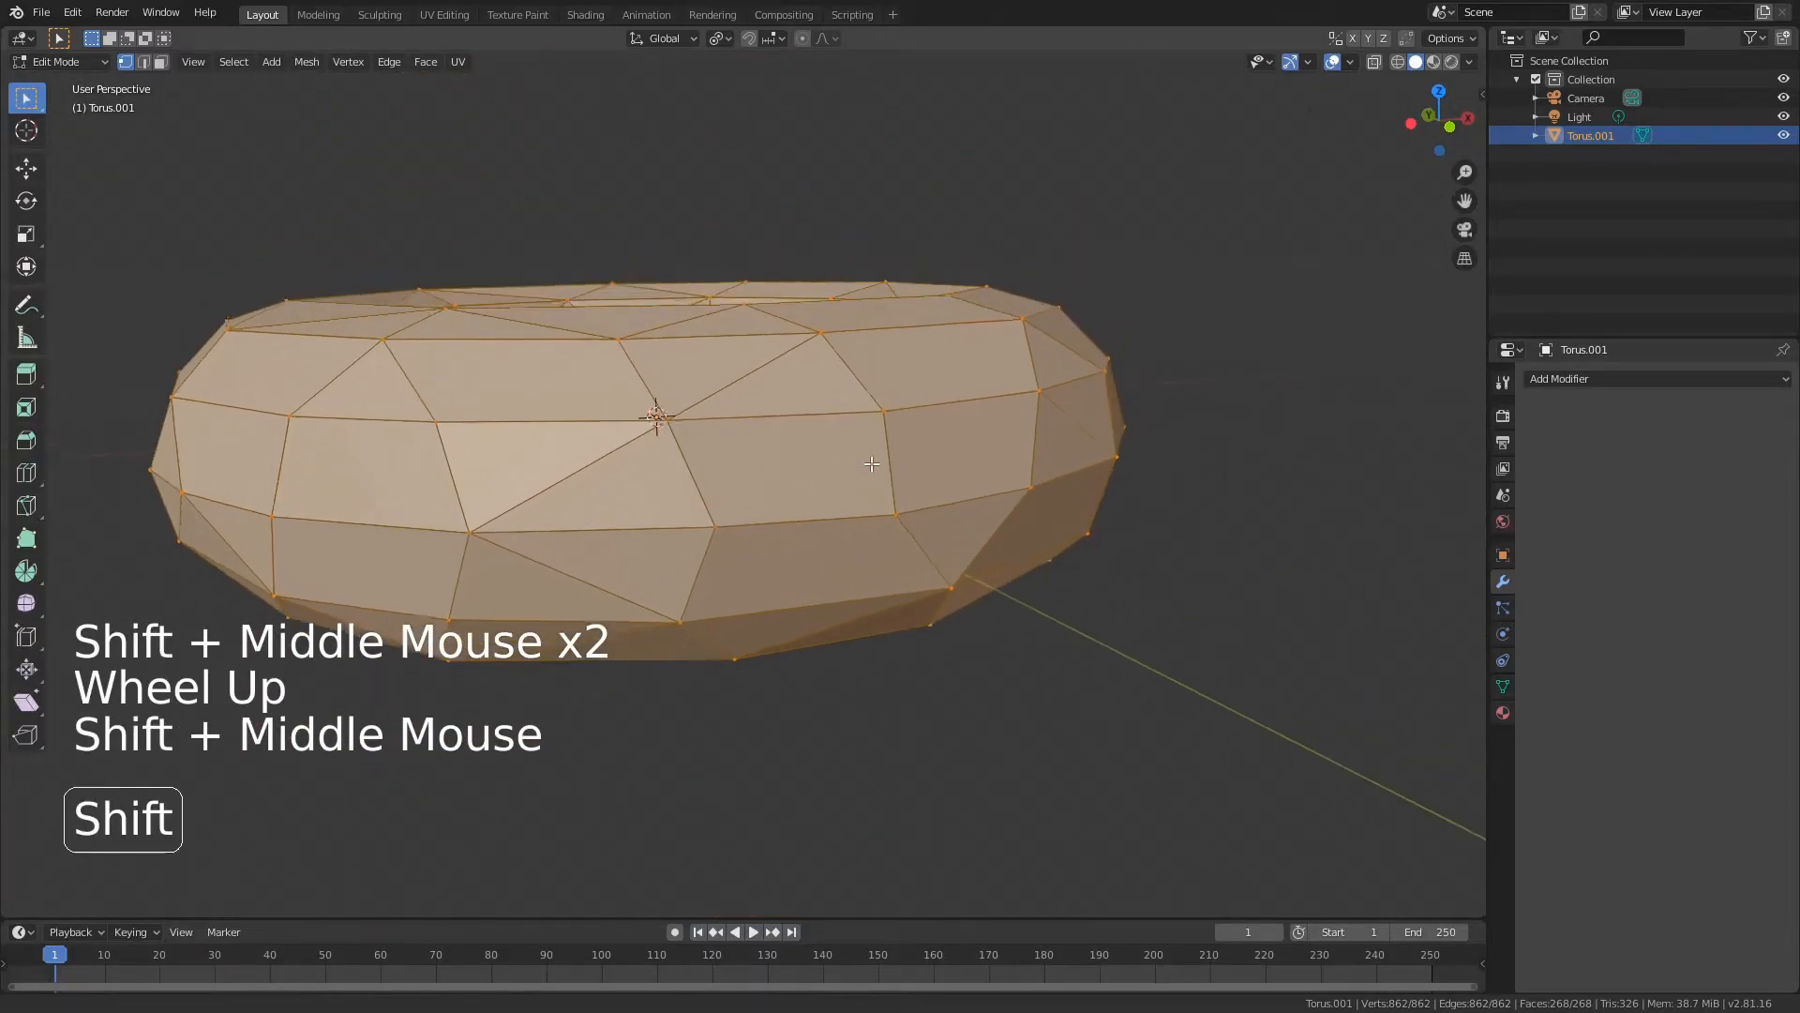
scroll(931, 553, "up", 2)
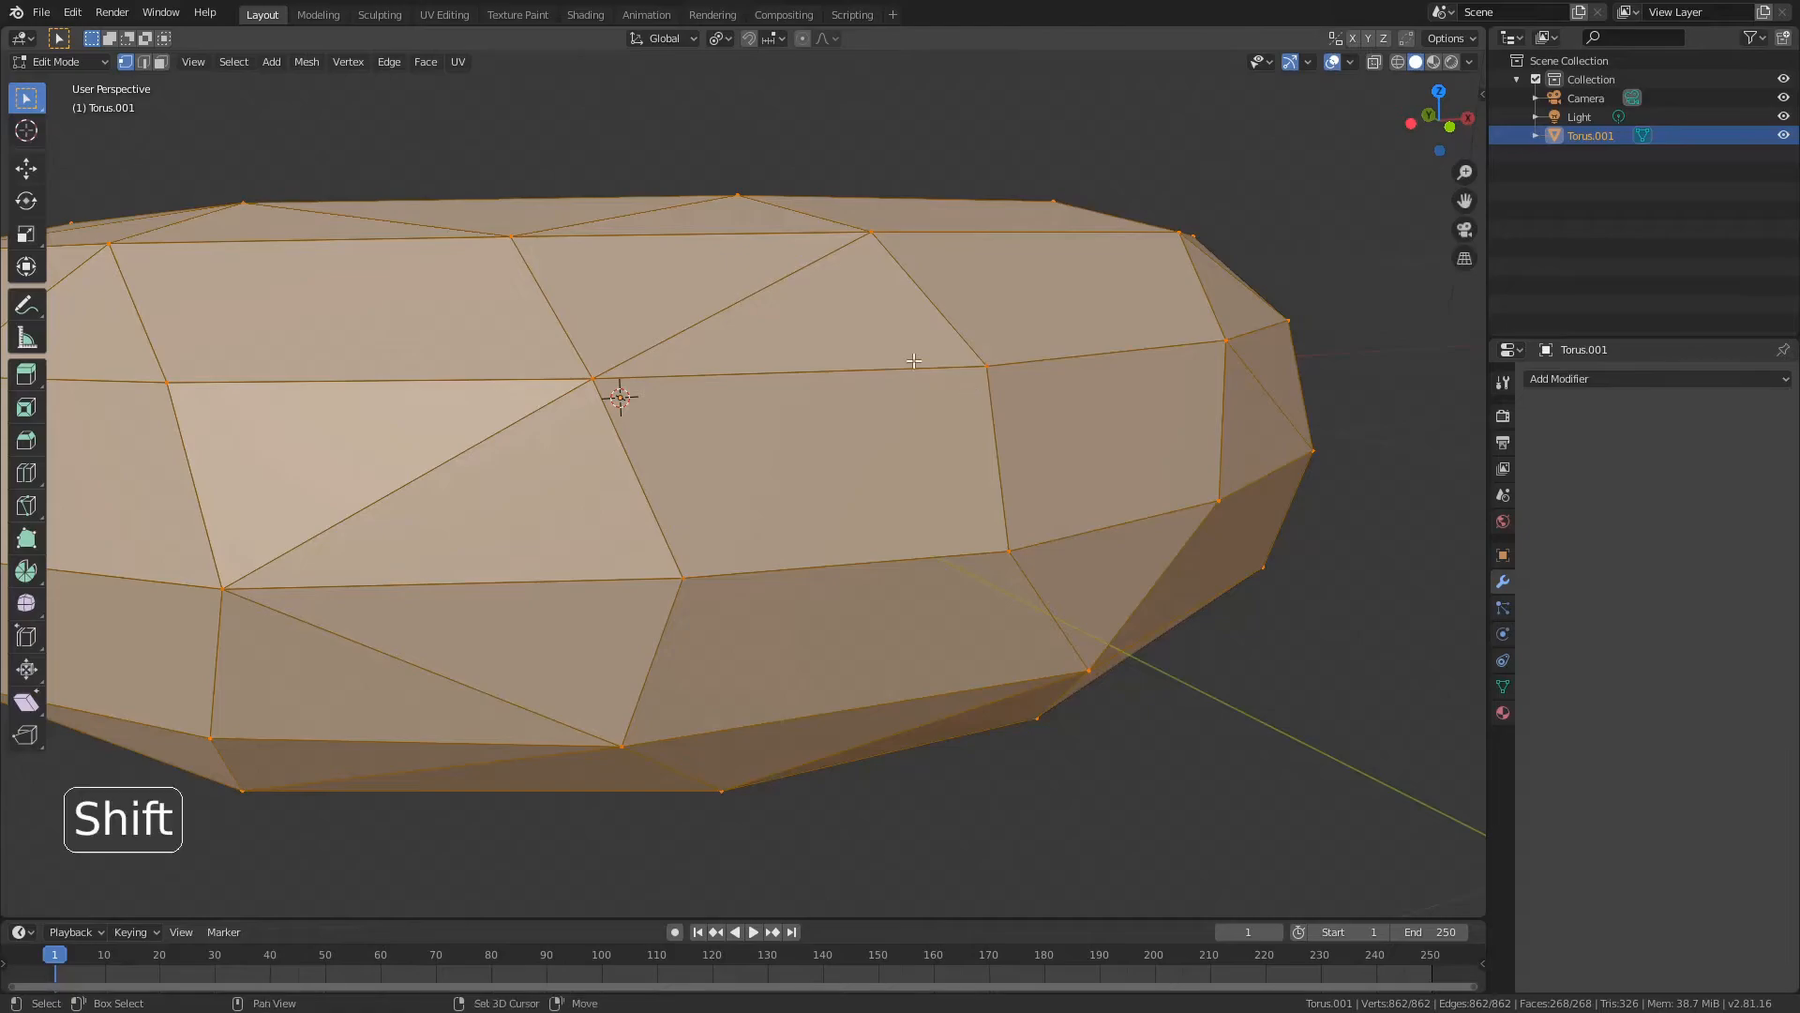
middle_click_drag(918, 412, 905, 409, "shift")
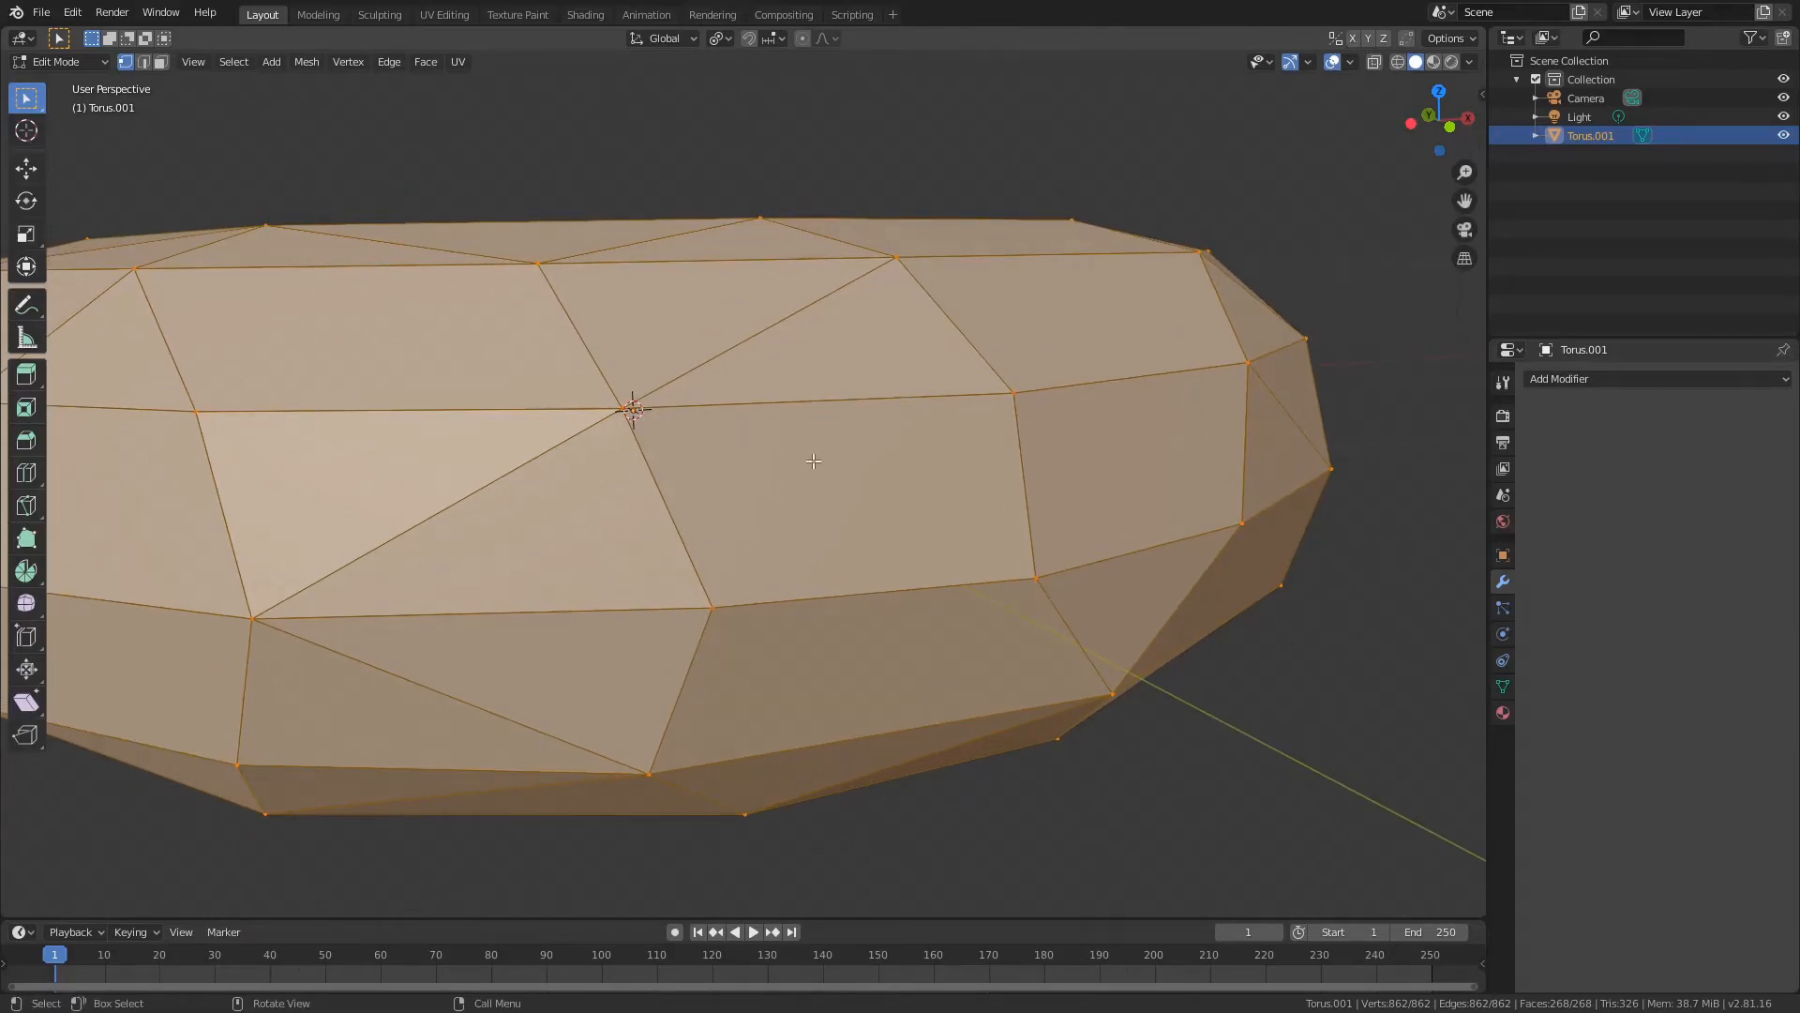
middle_click_drag(626, 413, 523, 430)
scroll(803, 402, "down", 2)
middle_click_drag(803, 401, 860, 390, "shift")
scroll(859, 390, "up", 1)
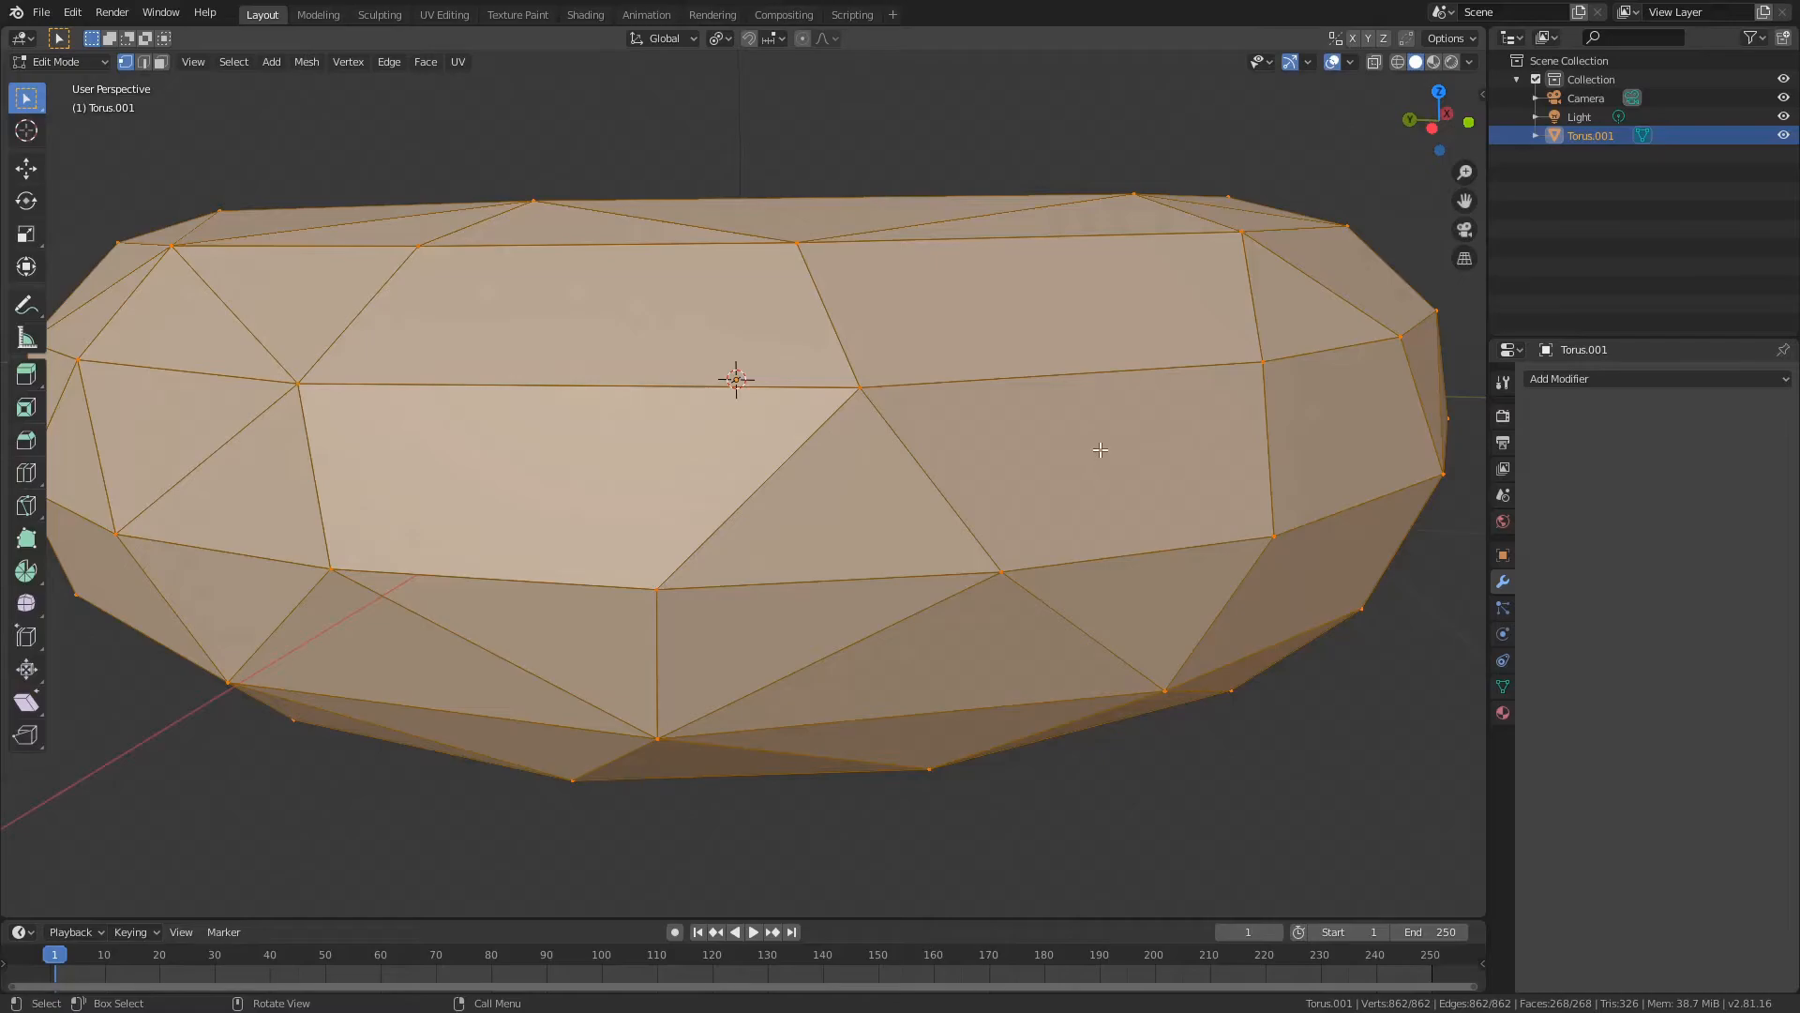
scroll(1137, 363, "down", 2)
middle_click_drag(1138, 363, 1268, 228)
- Scale every separated face of the torus to about 0.88 around its own origin
key("s")
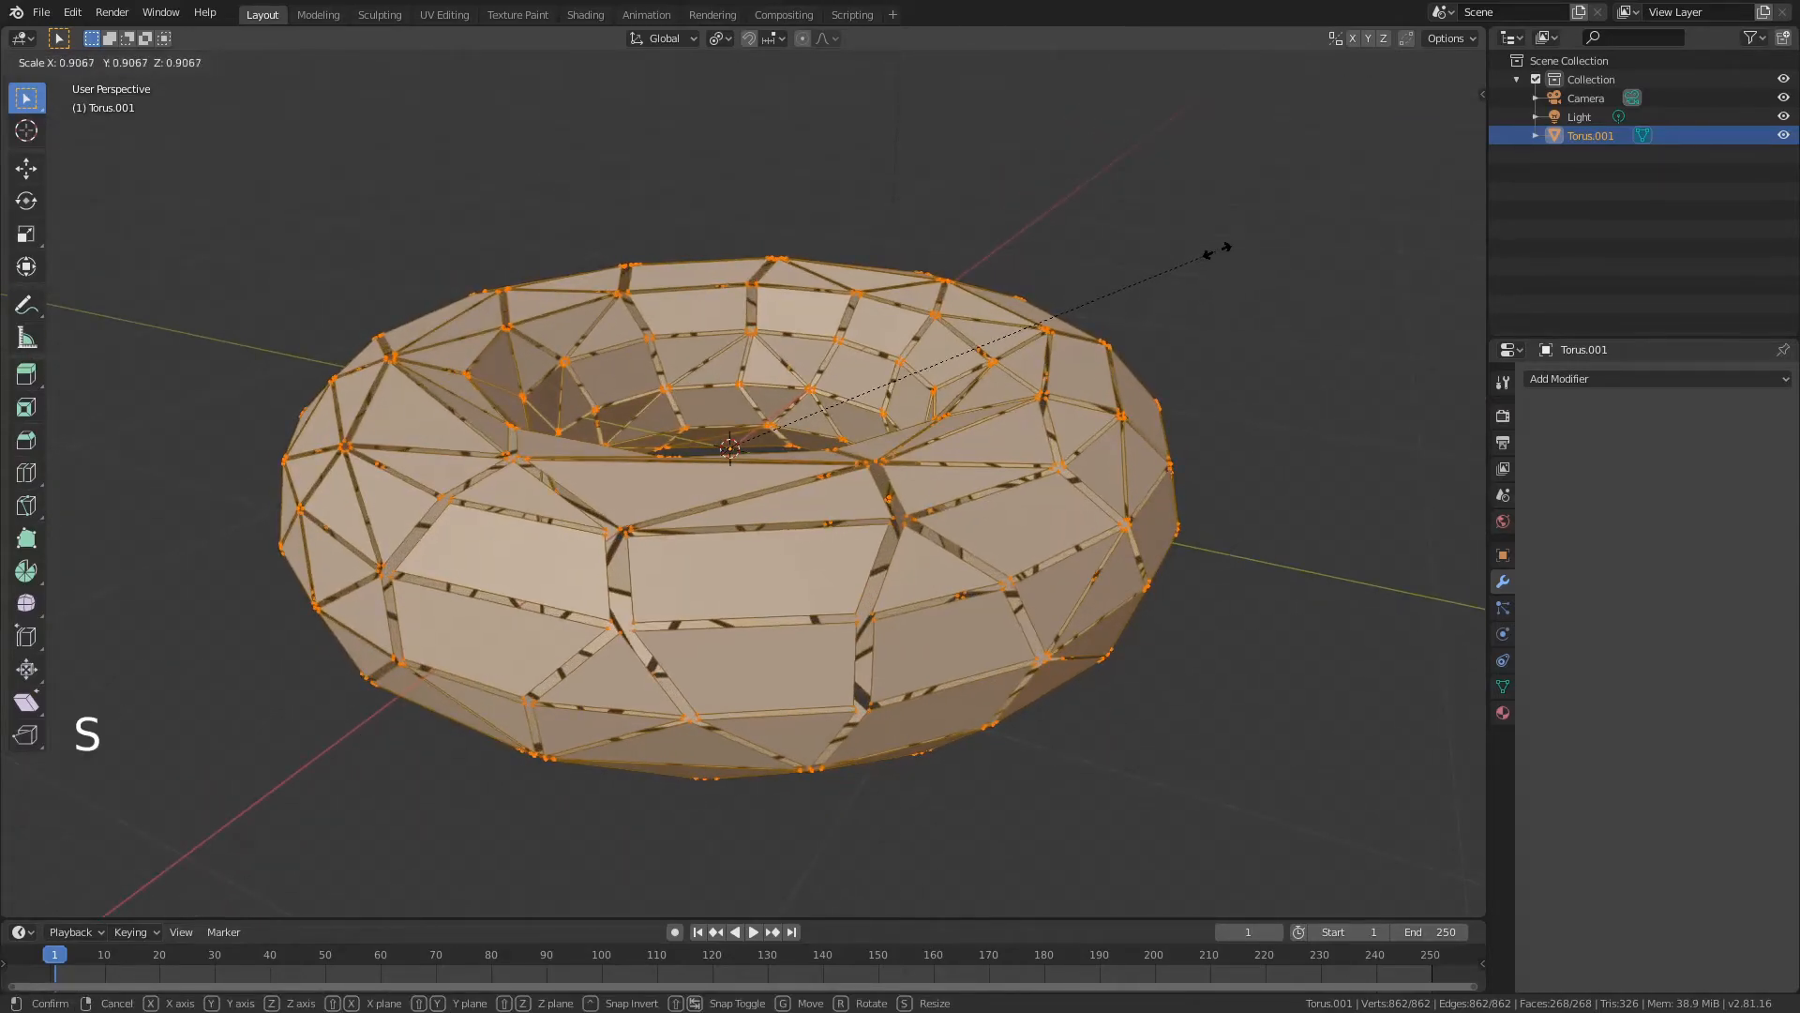
key("Escape")
key("s")
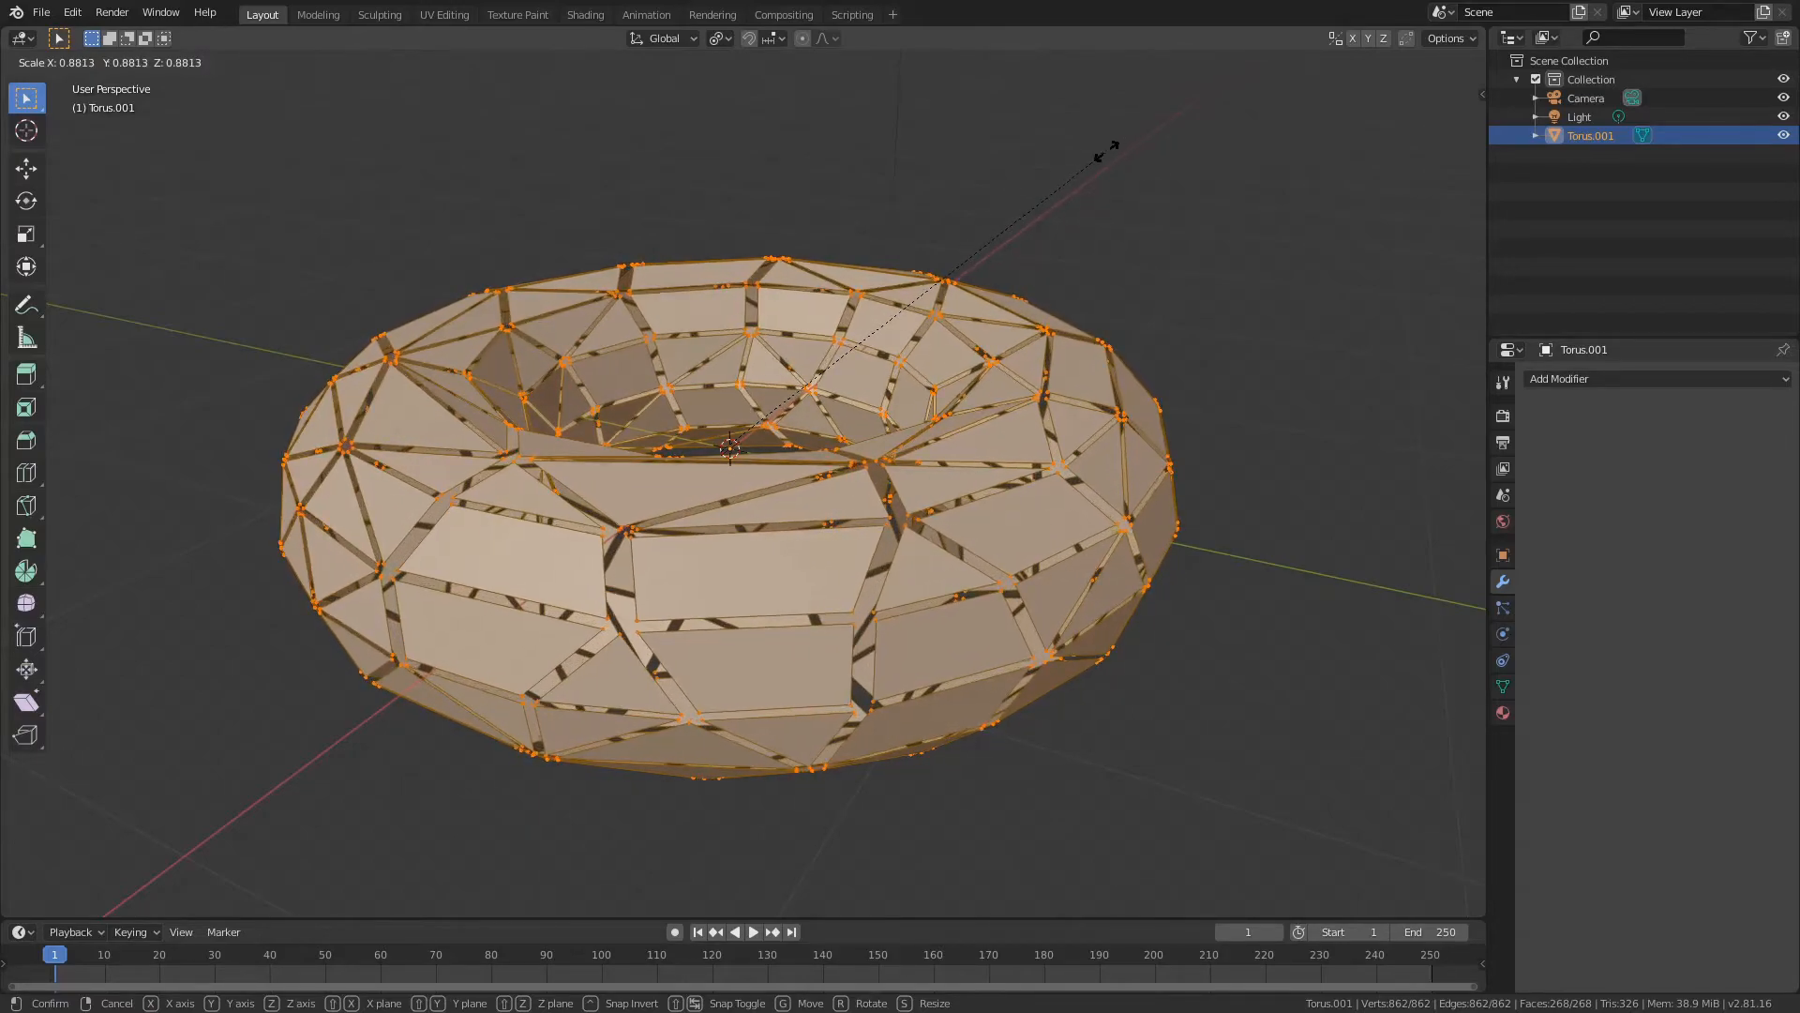
left_click(1126, 123)
- Return the torus to Object Mode and reselect it
middle_click_drag(1126, 123, 959, 363)
scroll(1069, 282, "down", 4)
key("Tab")
key("Tab")
scroll(1044, 309, "up", 4)
key("Tab")
left_click(1019, 245)
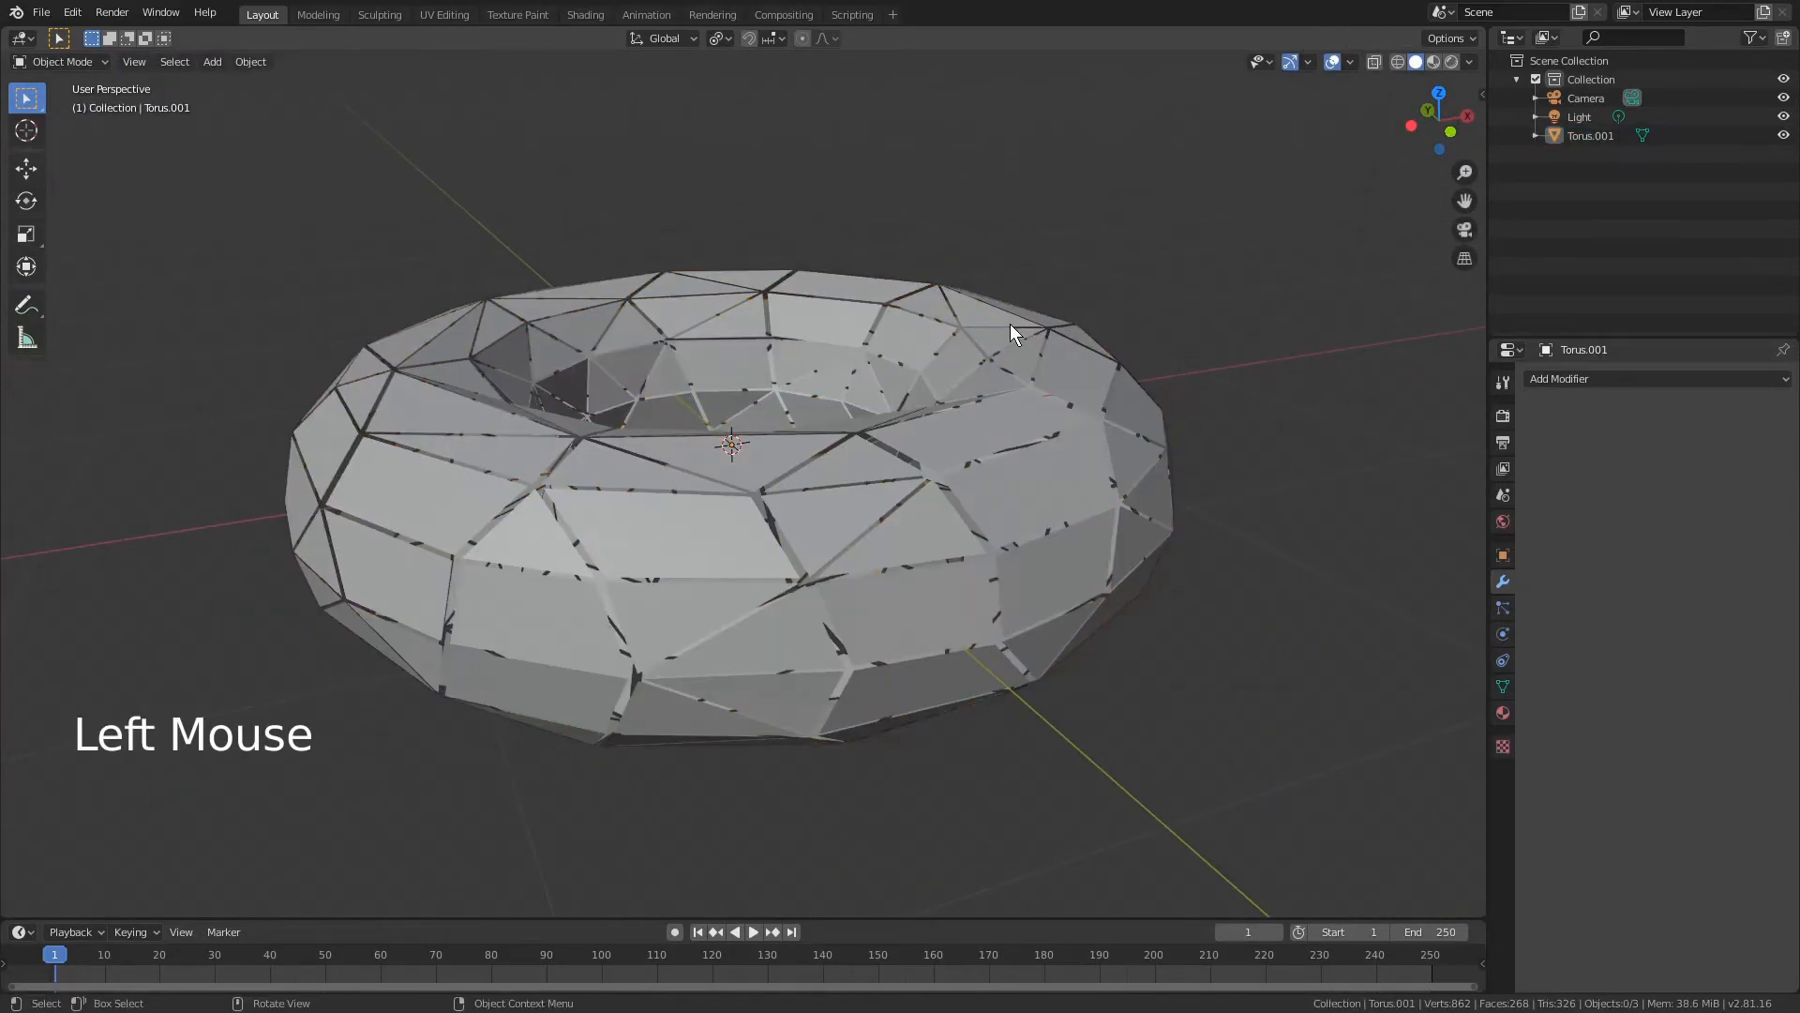
left_click(1133, 423)
- Add a Solidify modifier to the torus to give its separated panels thickness
left_click(1649, 379)
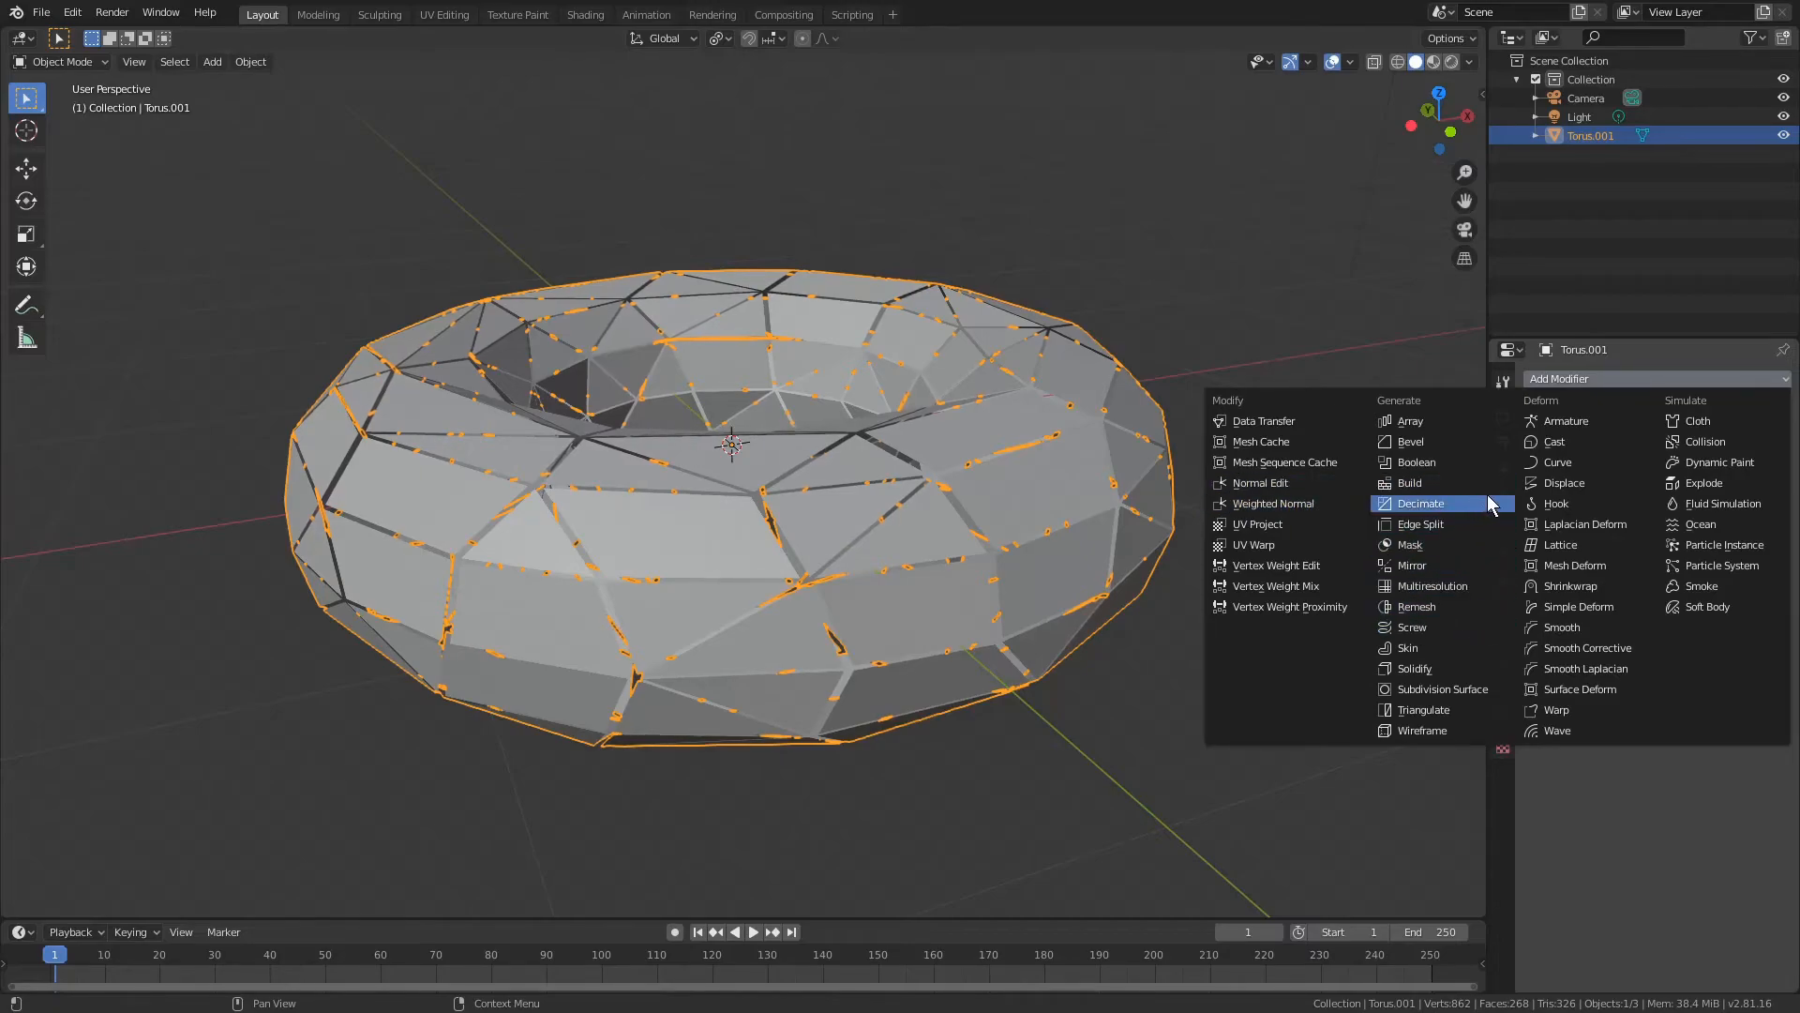
middle_click_drag(878, 436, 1078, 403)
scroll(1078, 404, "up", 3)
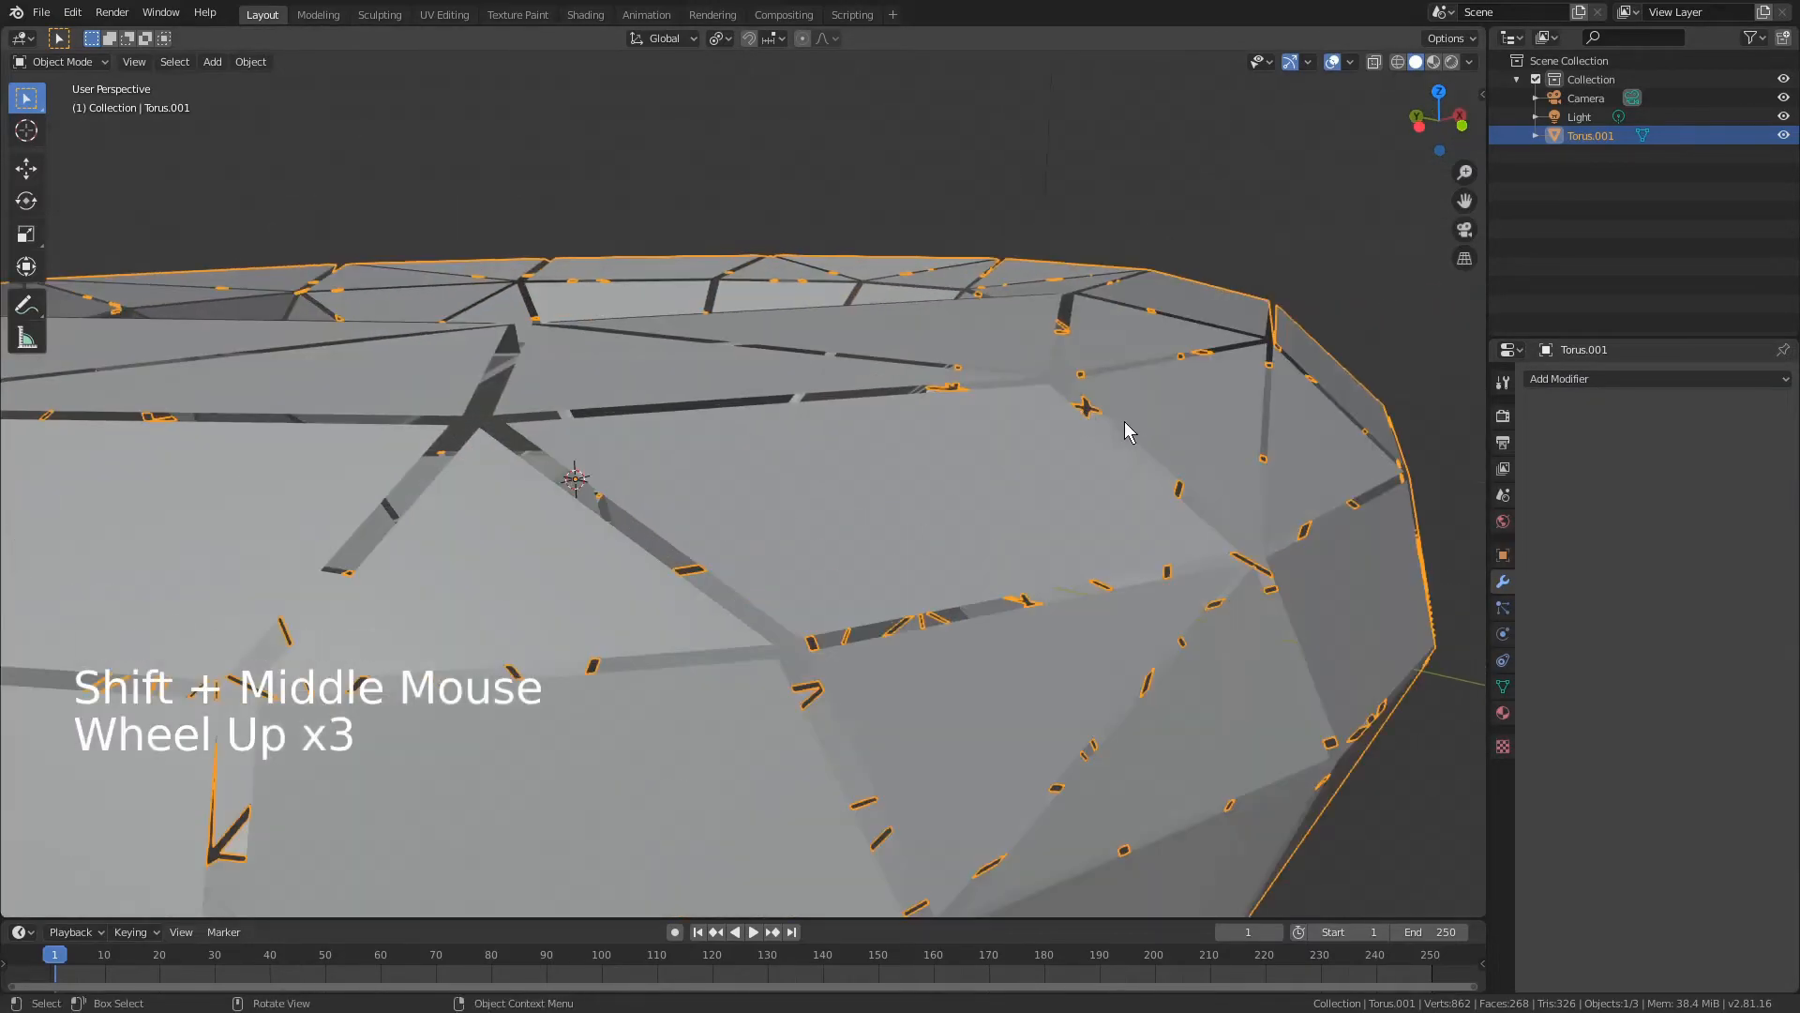
scroll(1133, 415, "down", 3)
middle_click_drag(1197, 434, 1285, 441)
left_click(1571, 379)
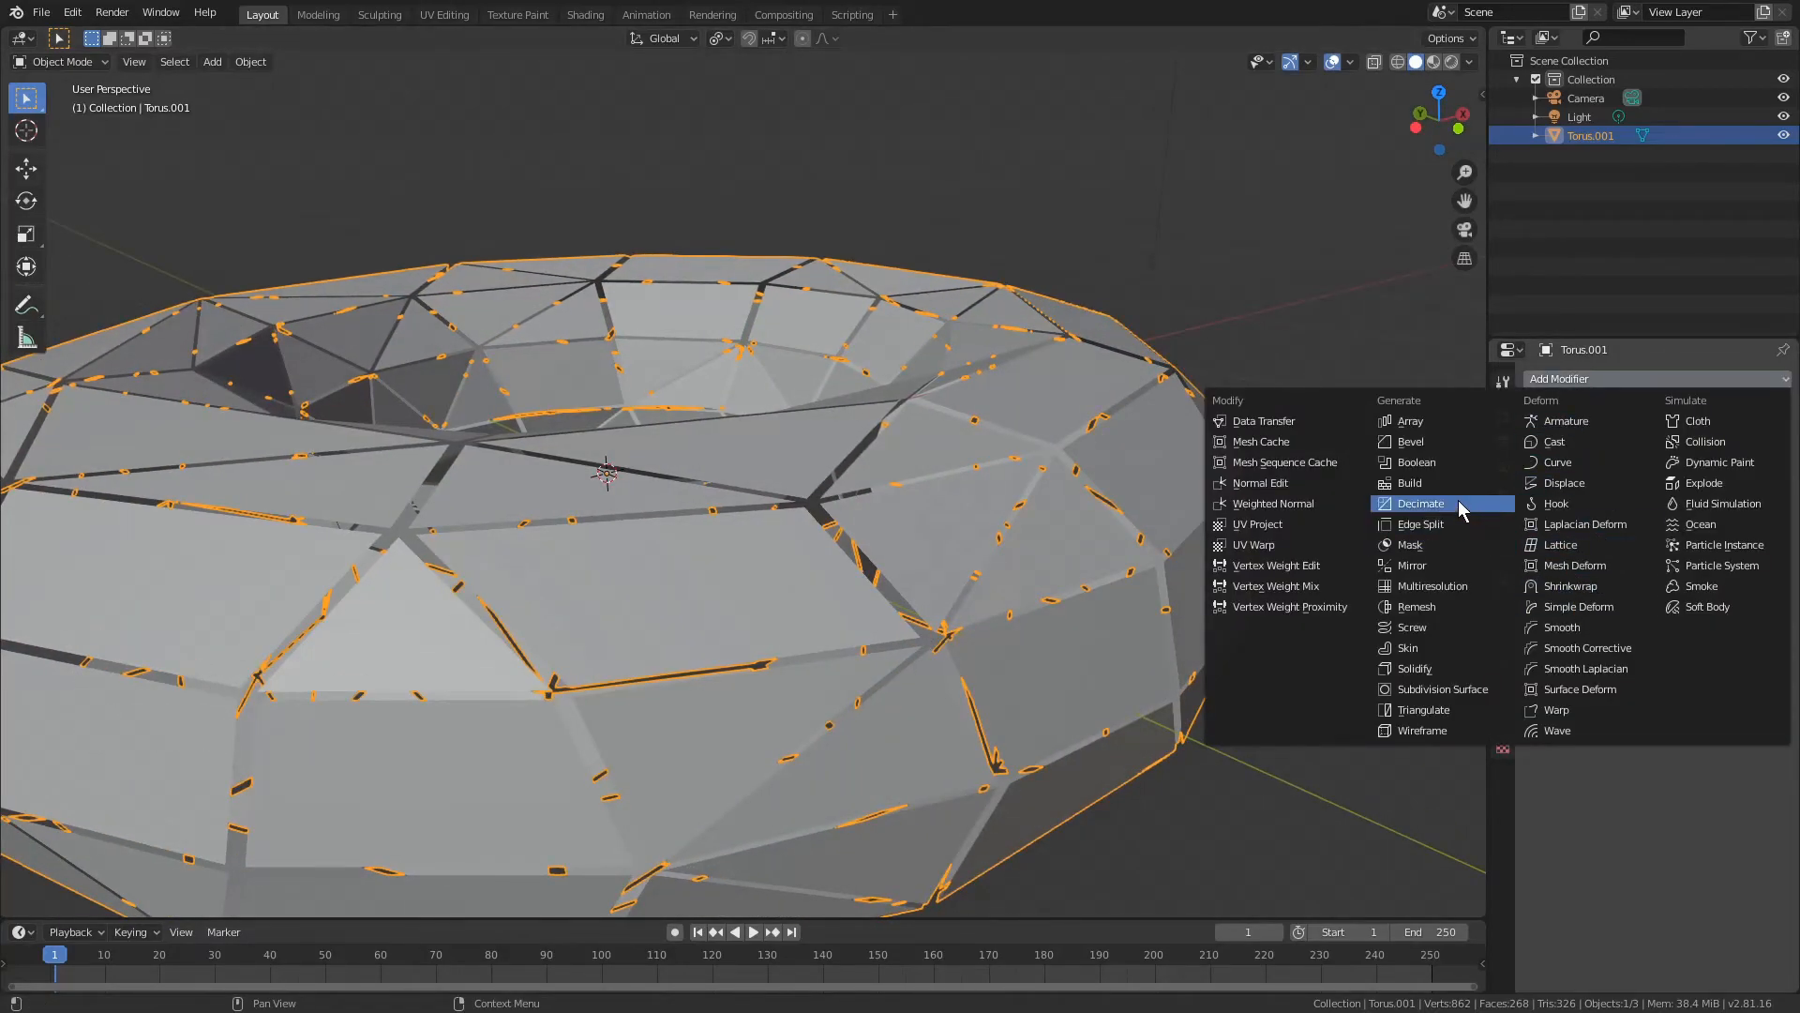
left_click(1434, 667)
- Add a Bevel modifier to the torus after the Solidify modifier
middle_click_drag(1431, 662, 1117, 435)
scroll(896, 354, "up", 3)
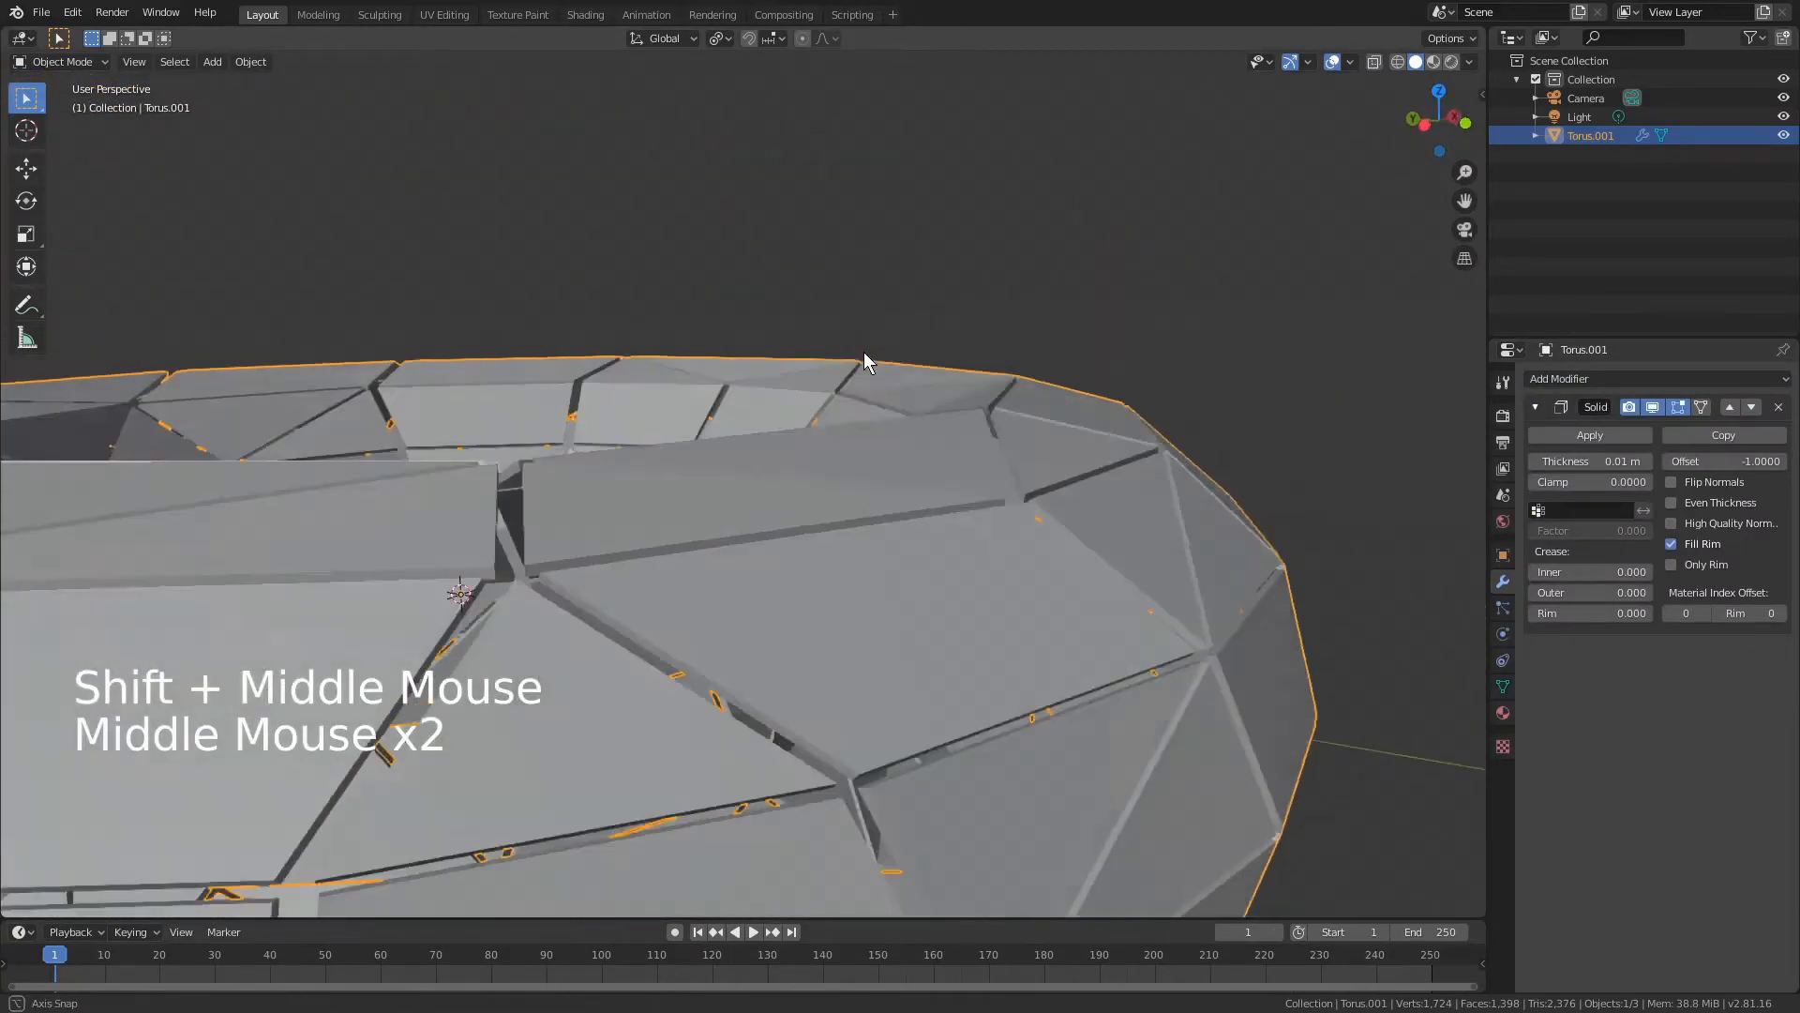
middle_click_drag(863, 351, 916, 430)
scroll(1070, 349, "down", 2)
scroll(930, 438, "up", 3)
scroll(962, 469, "down", 3)
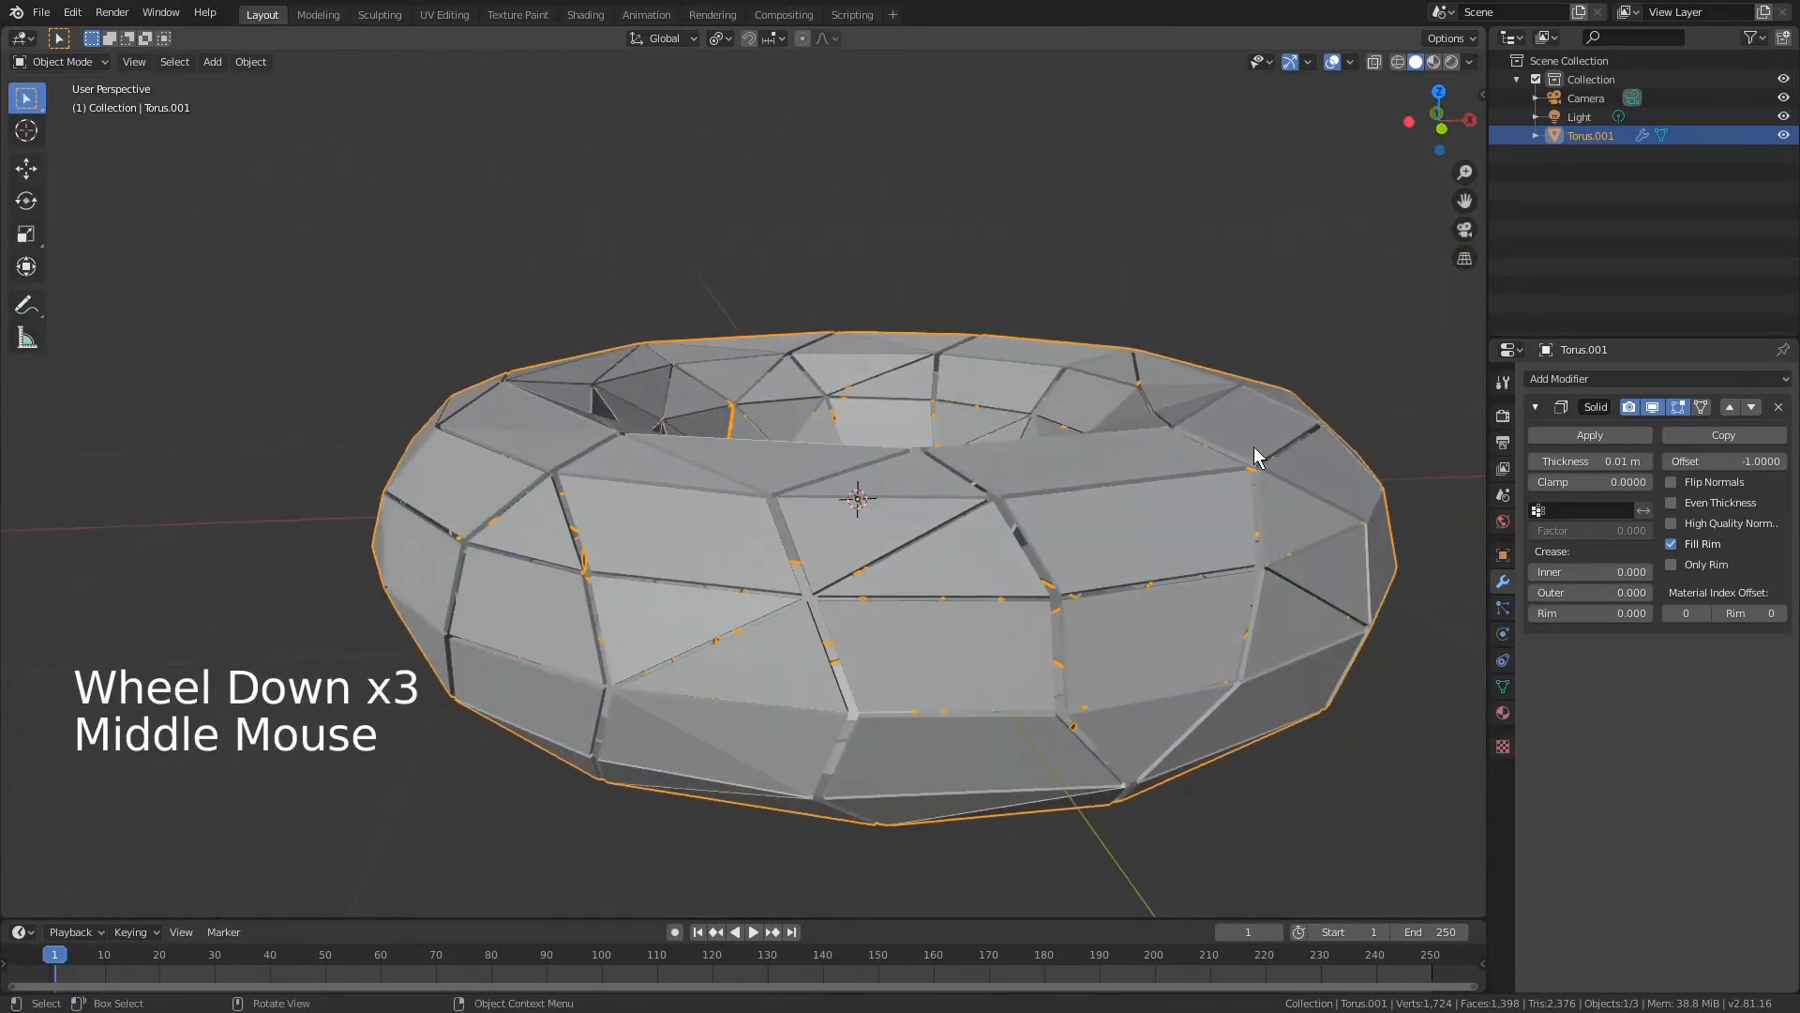
left_click(1629, 378)
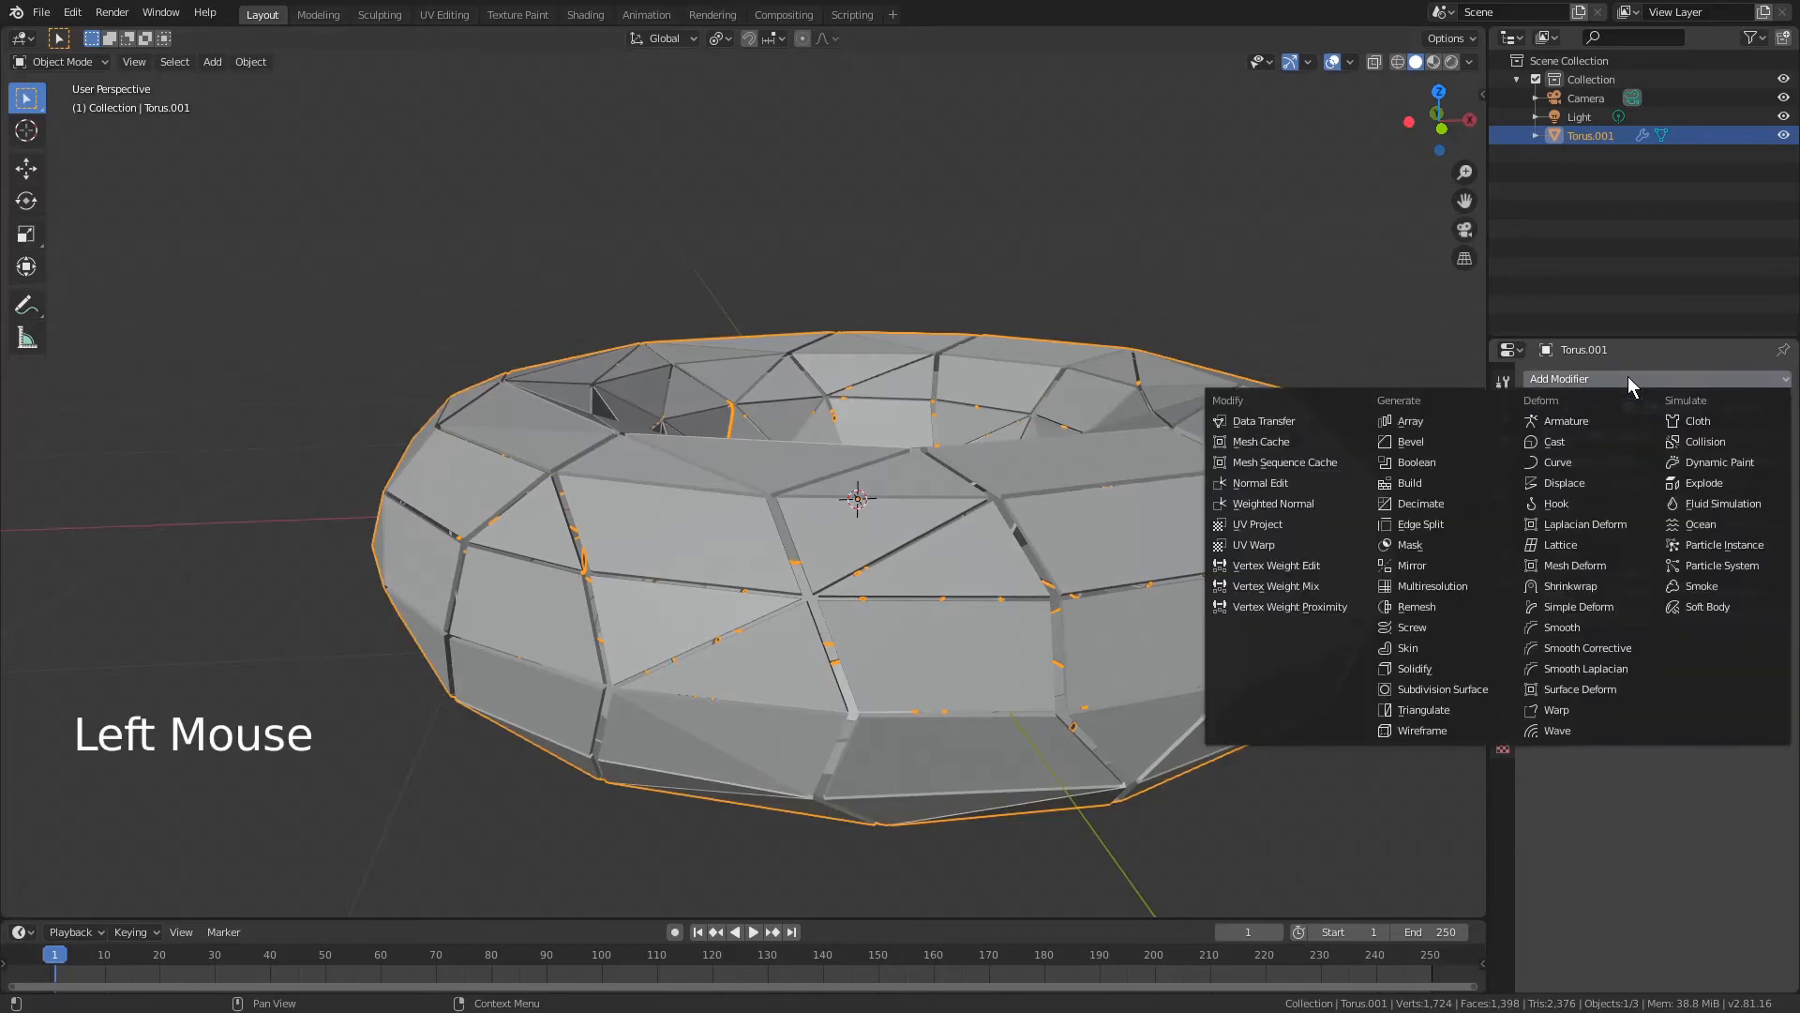
left_click(1440, 442)
- Set the Bevel modifier's segments to 2 and check the rounded panel edges around the torus
middle_click_drag(1387, 480, 1069, 475, "shift")
scroll(904, 454, "up", 4)
middle_click_drag(904, 453, 1061, 406)
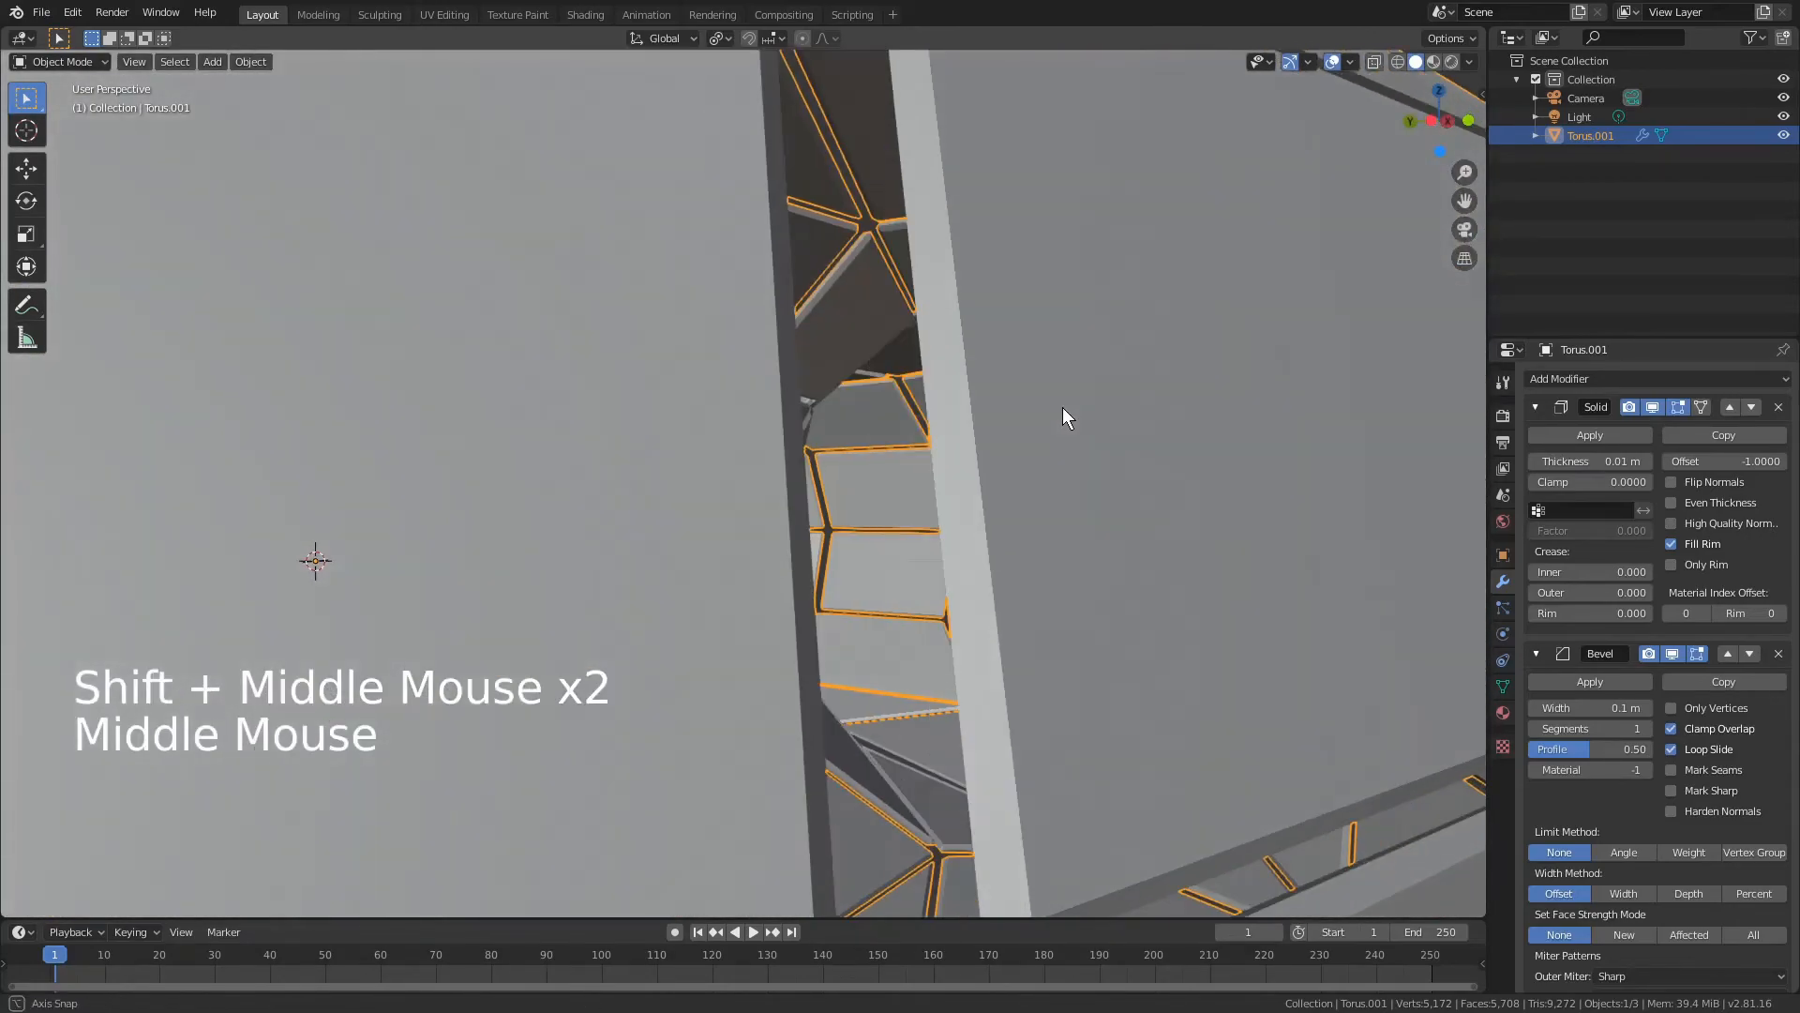
scroll(949, 356, "down", 2)
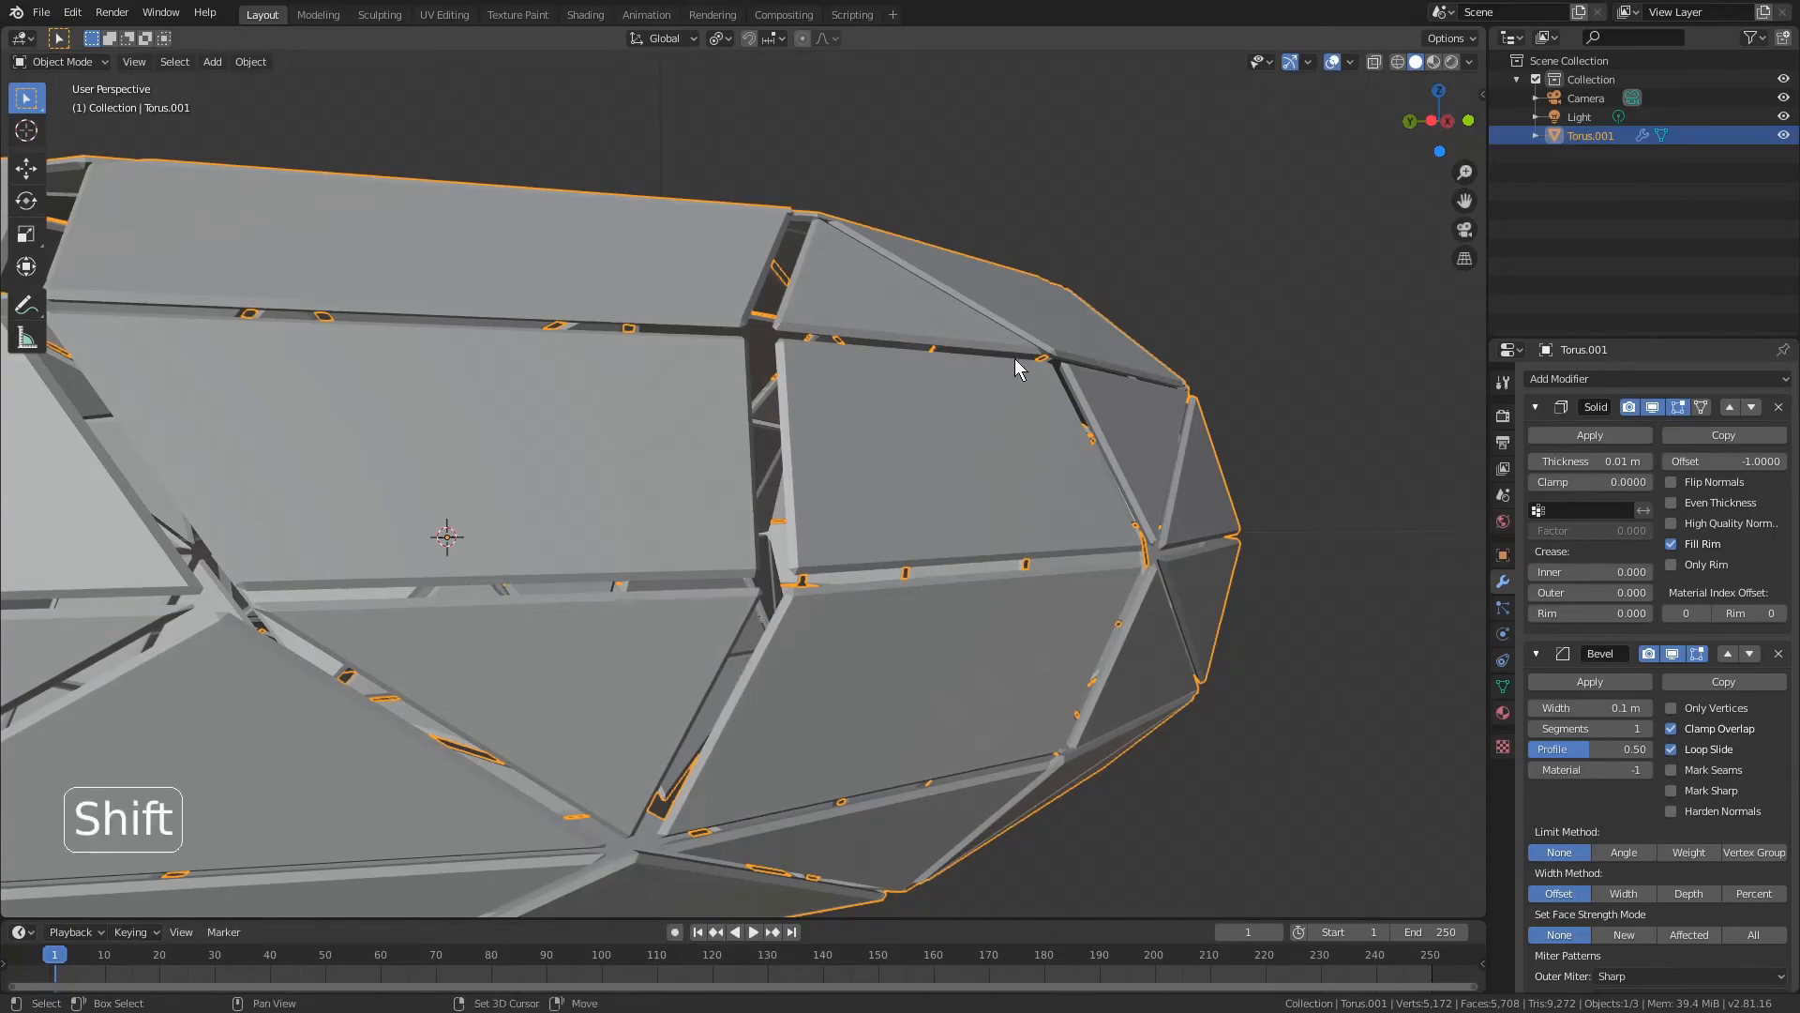
middle_click_drag(1015, 354, 1009, 394, "shift")
middle_click_drag(1009, 393, 1004, 418)
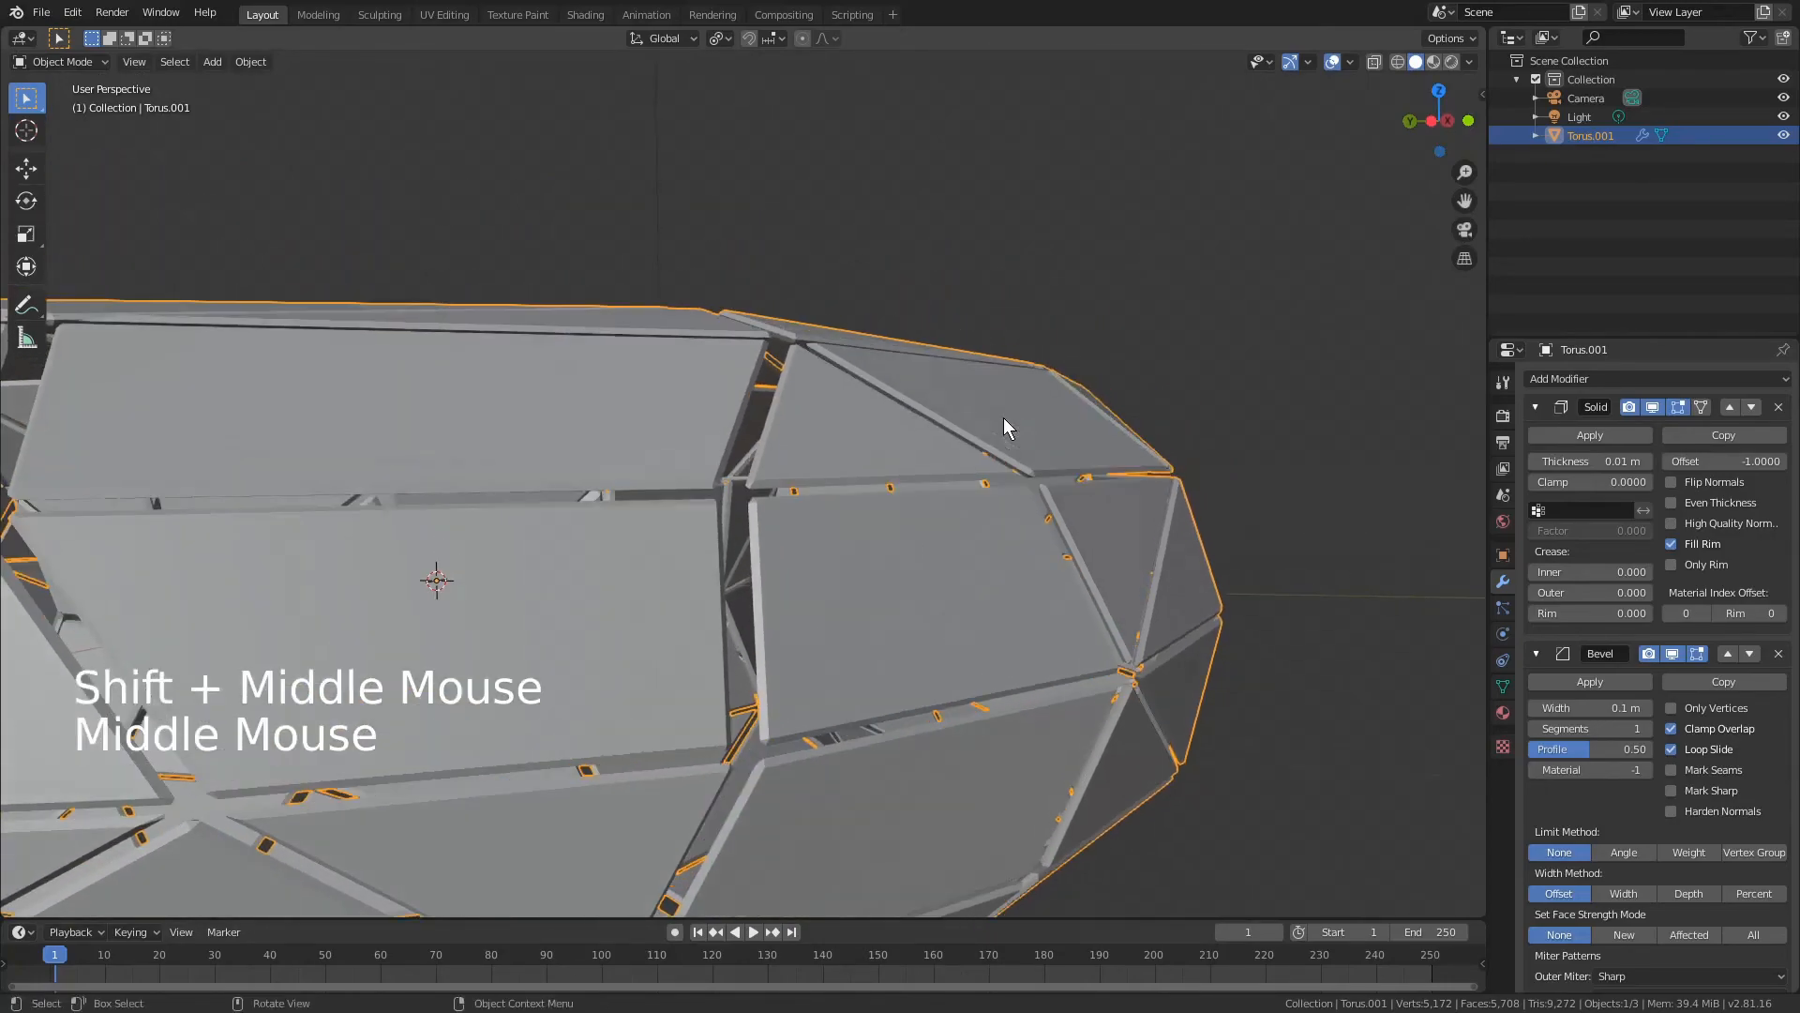
left_click(1646, 730)
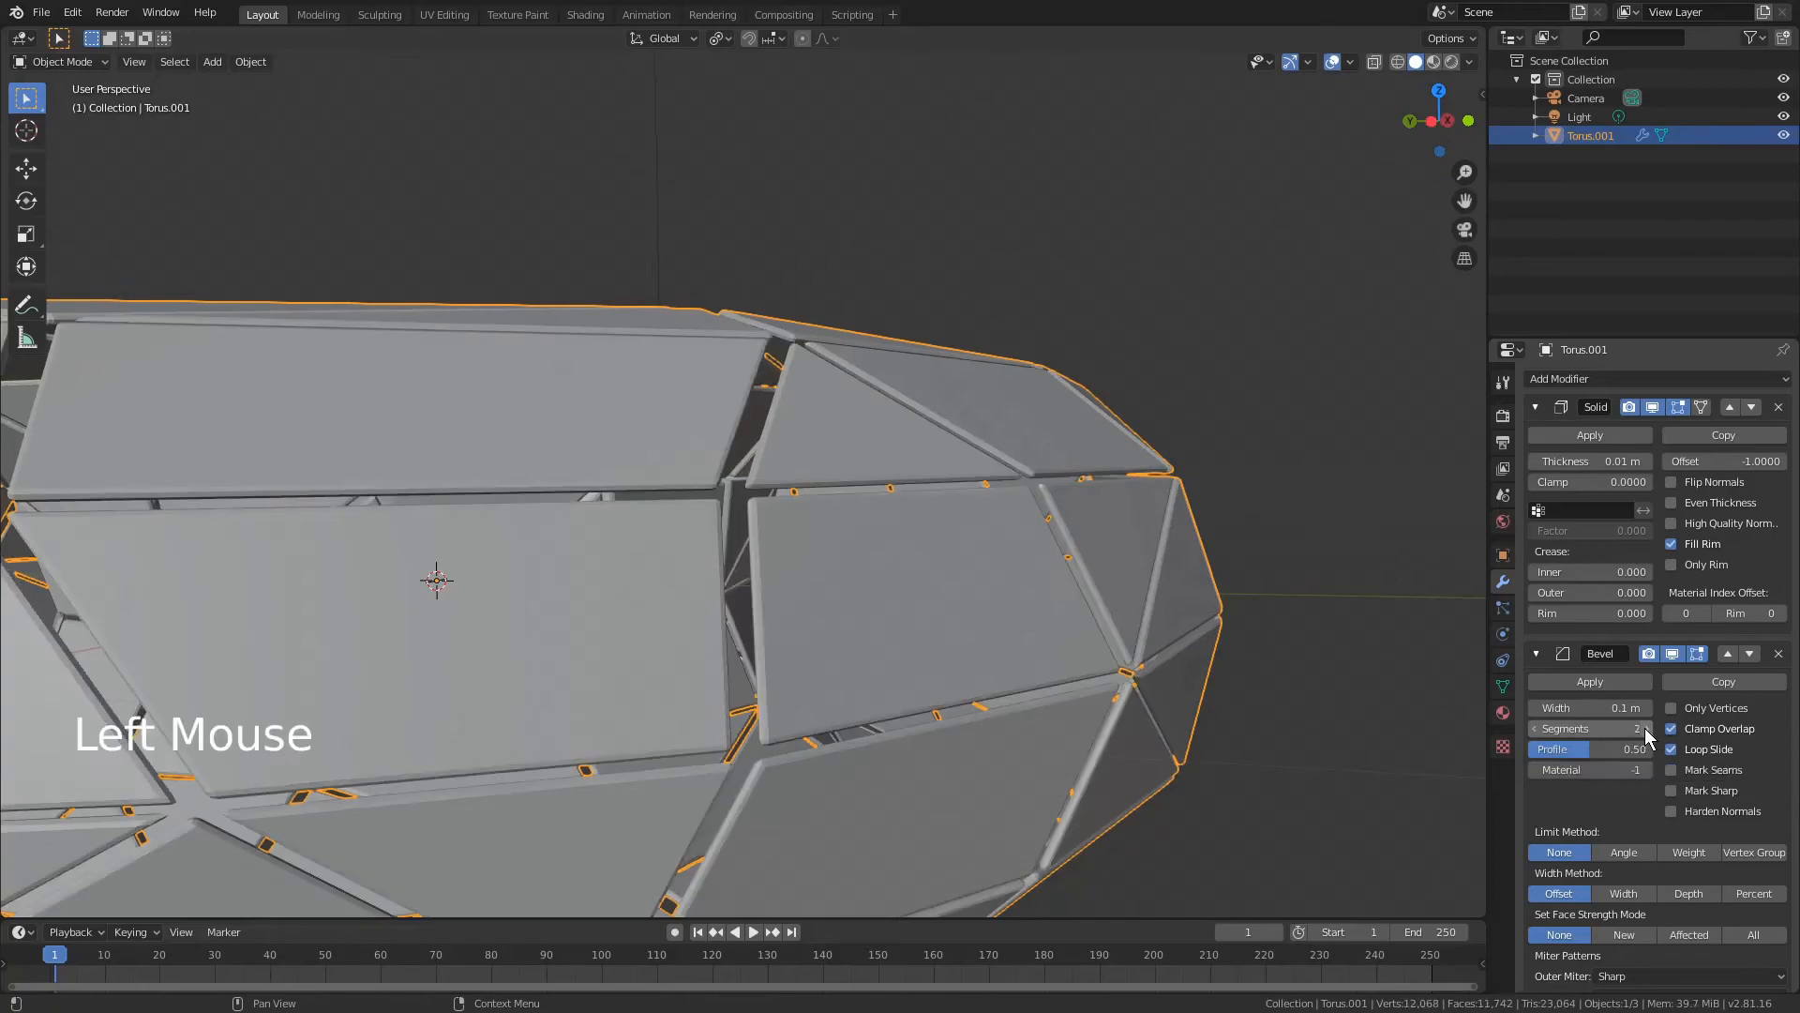
middle_click_drag(1021, 447, 1035, 458)
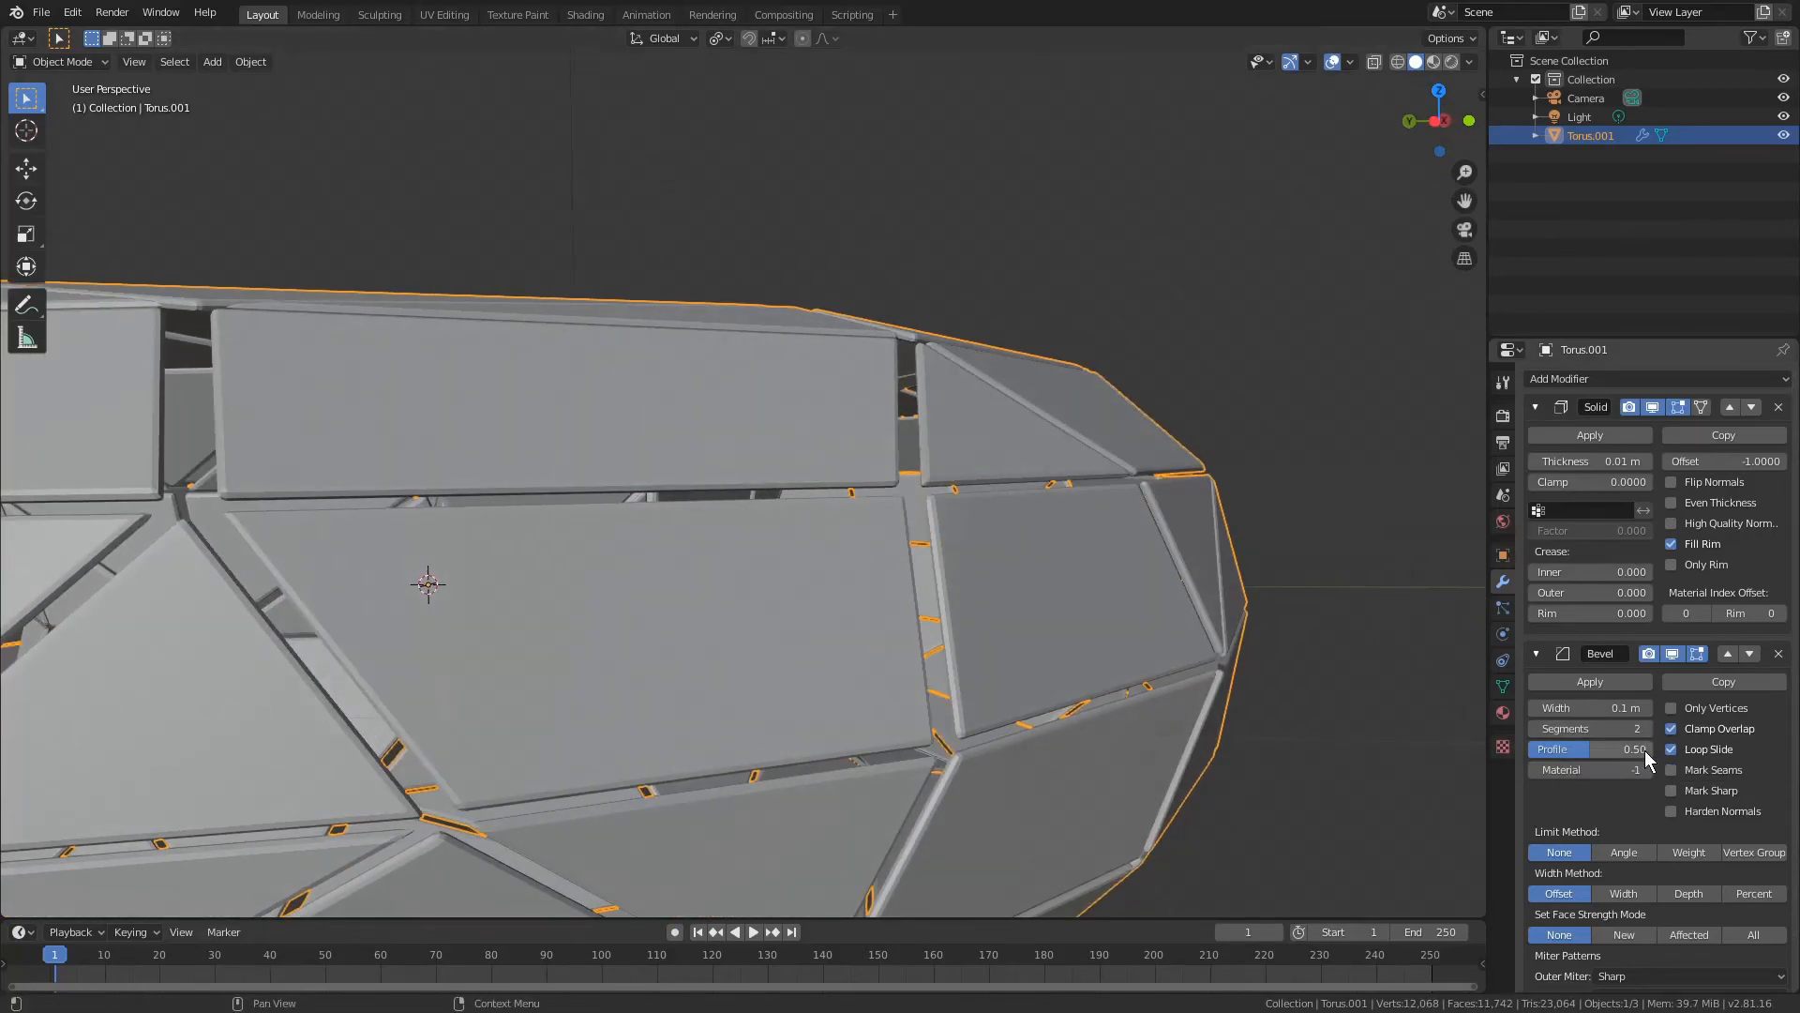
scroll(1163, 572, "down", 3)
middle_click_drag(1163, 572, 1051, 586)
middle_click_drag(881, 588, 1041, 573, "shift")
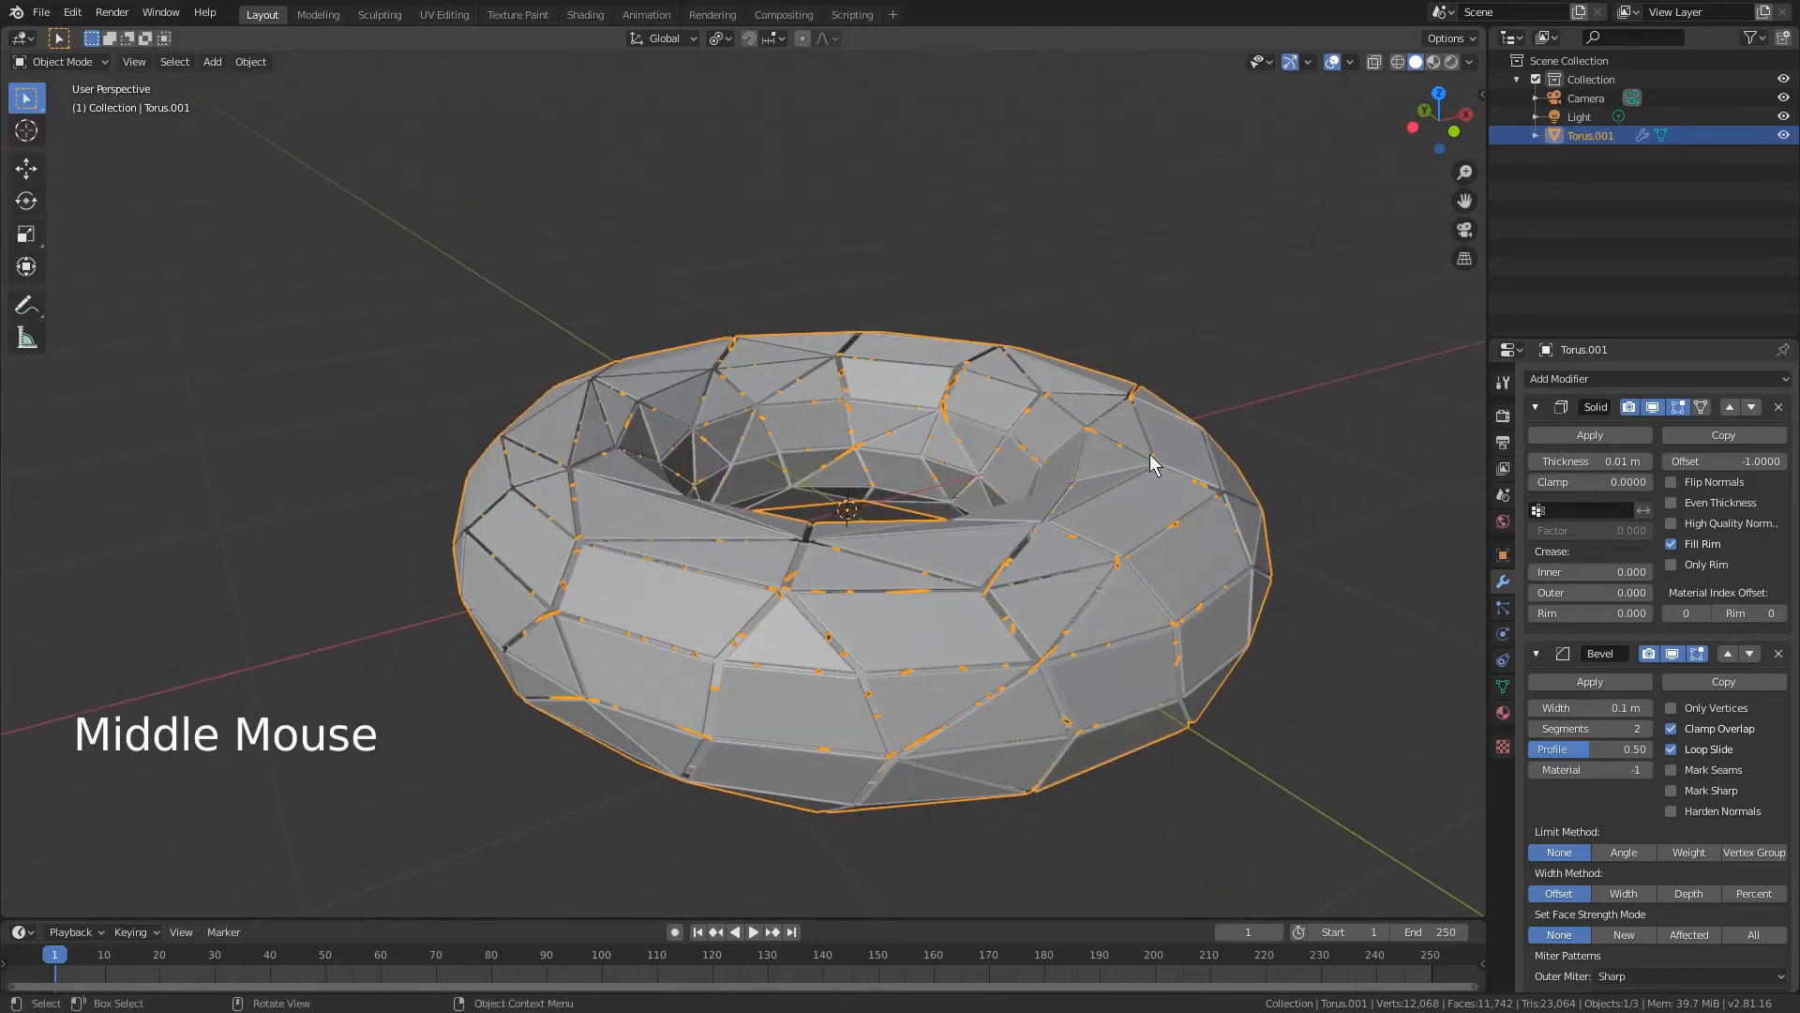